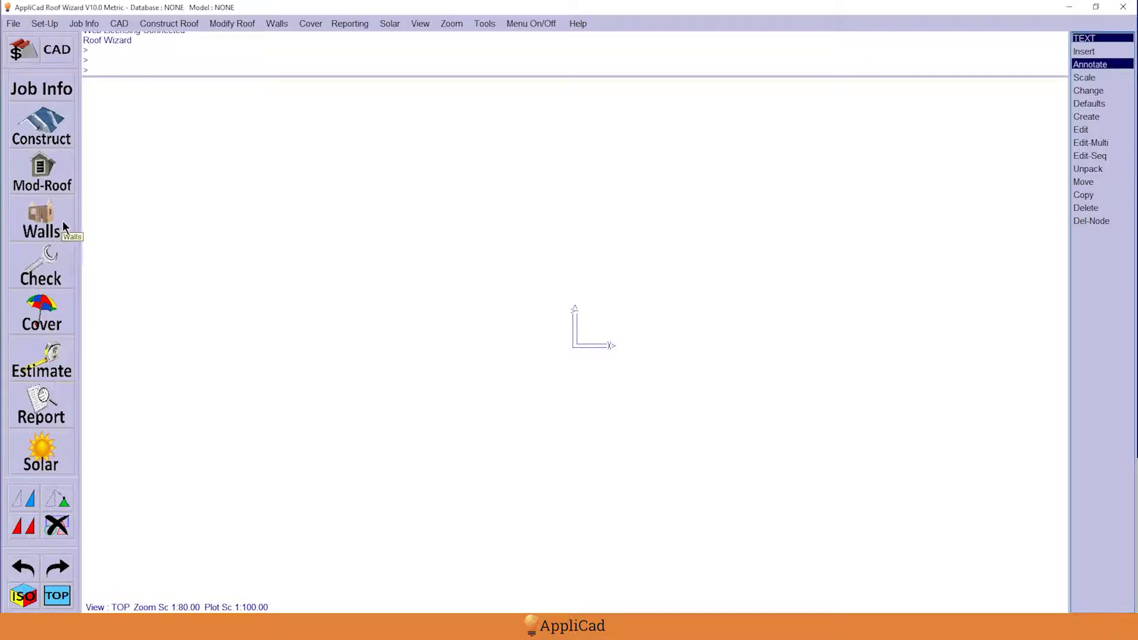
# - Start a single-wall trace and load the rear side elevations PDF as its underlay image
pyautogui.click(35, 219)
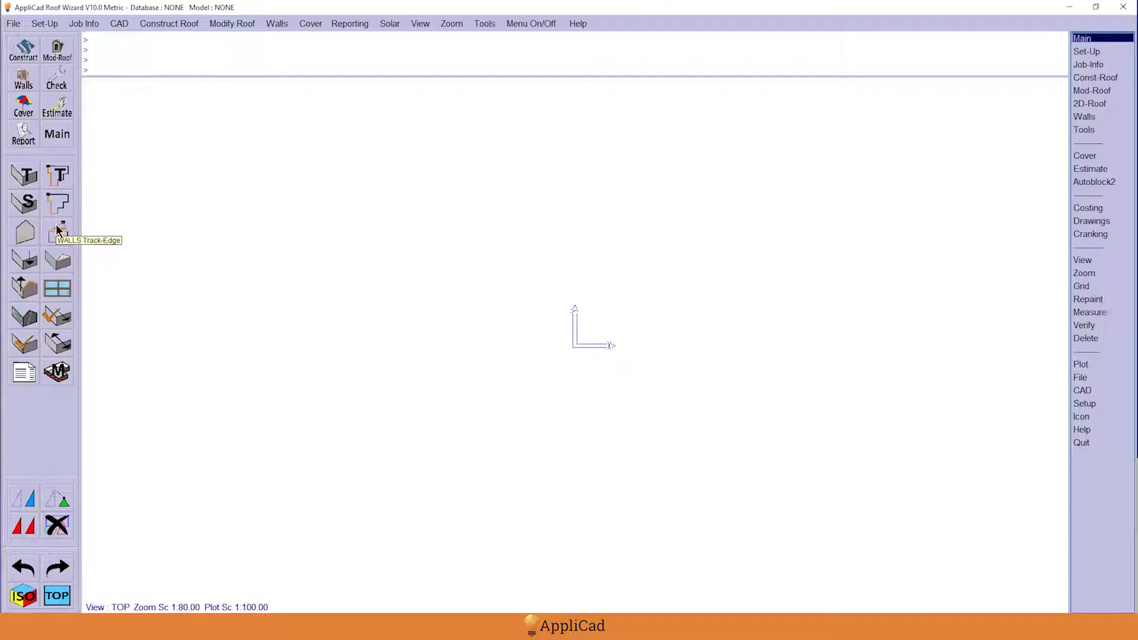
pyautogui.click(28, 181)
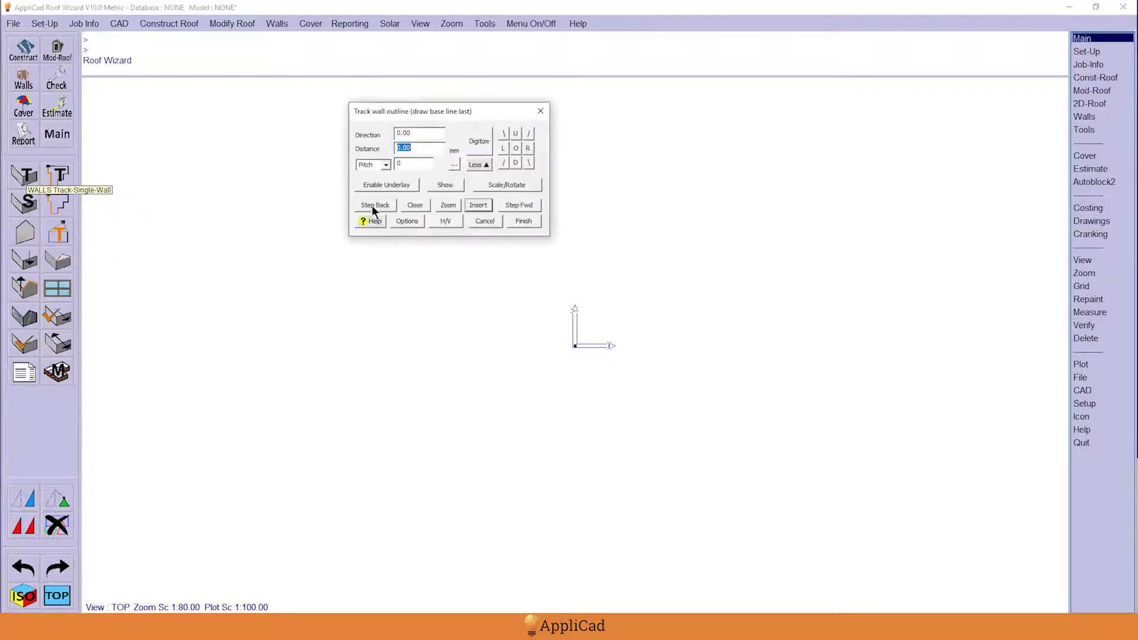
pyautogui.click(382, 185)
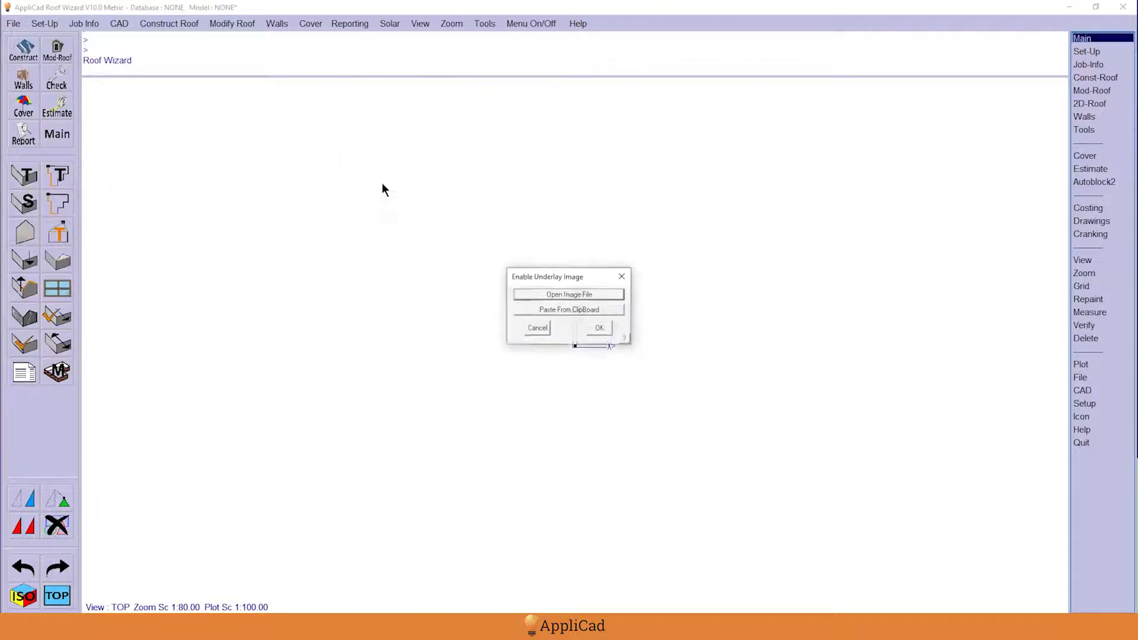
pyautogui.click(571, 294)
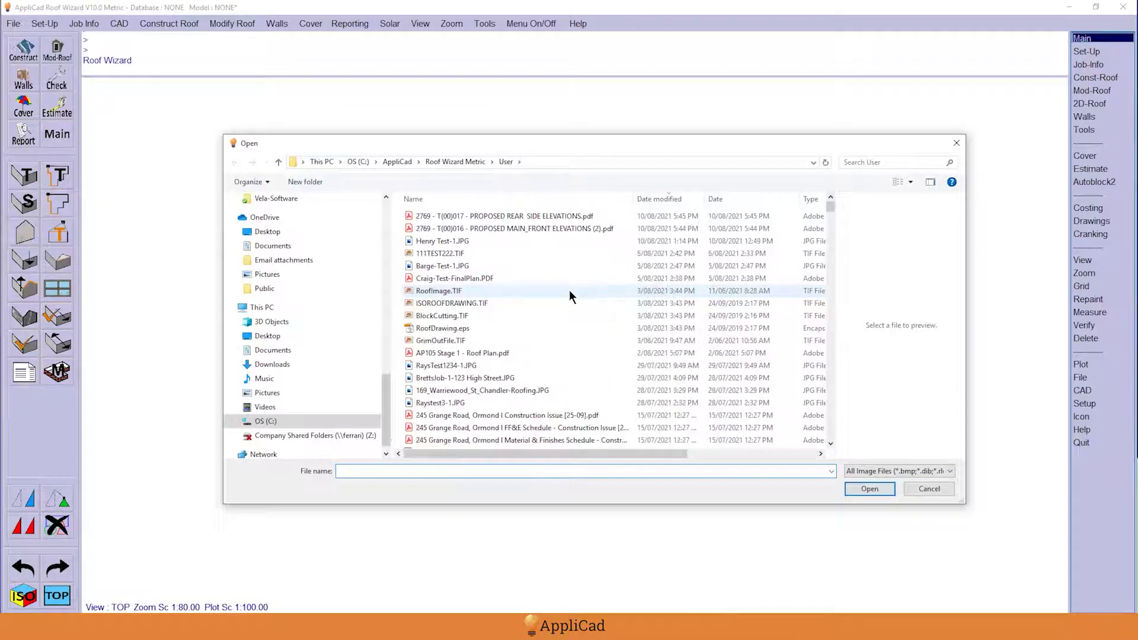
pyautogui.click(504, 217)
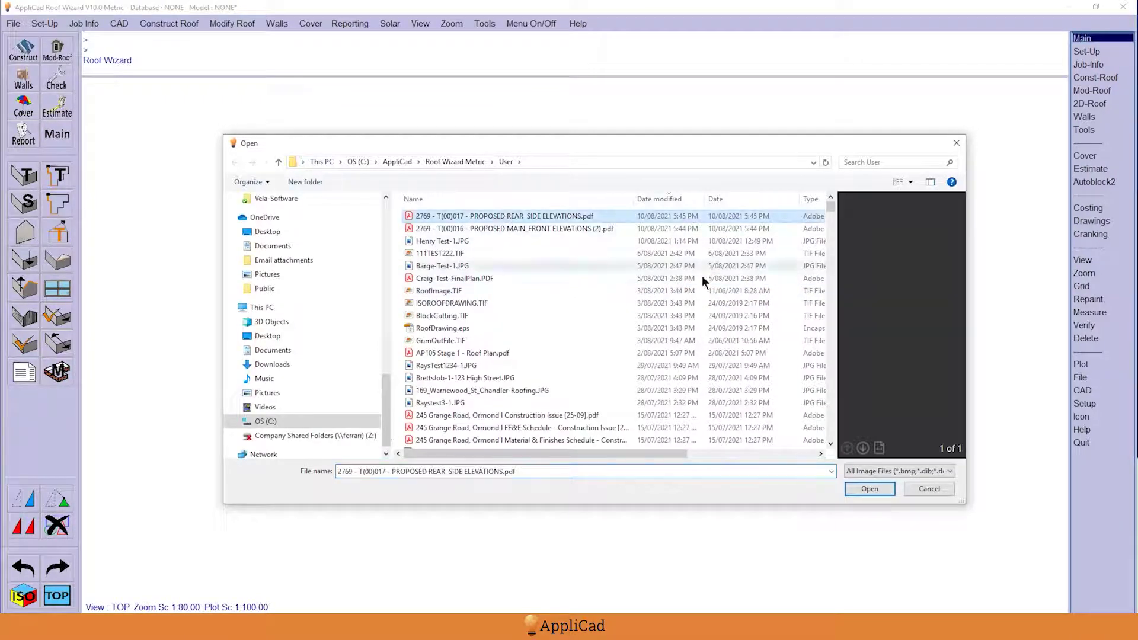
pyautogui.click(870, 489)
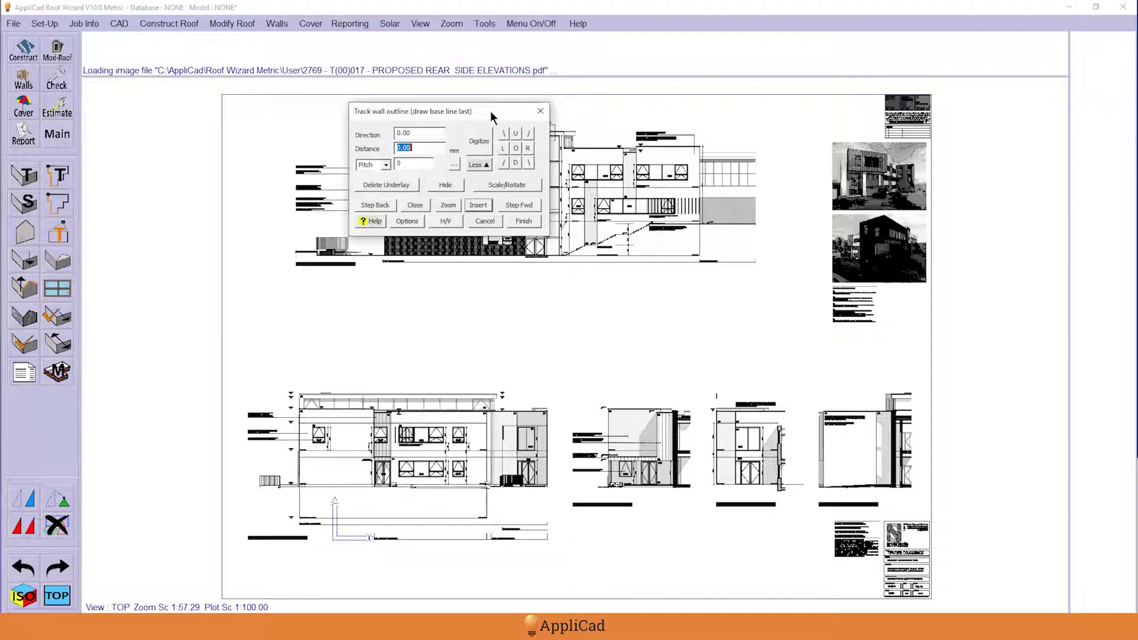
# - Move the tracing dialog aside and save the model to the existing test database as Model 2
pyautogui.moveTo(490, 112); pyautogui.dragTo(245, 105)
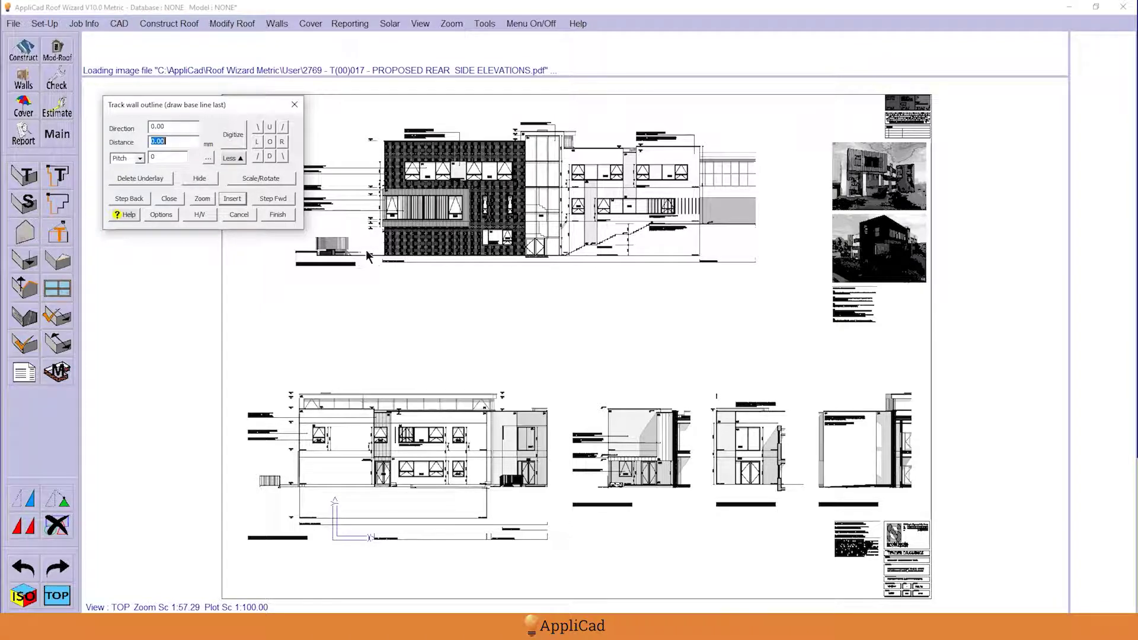
pyautogui.click(256, 179)
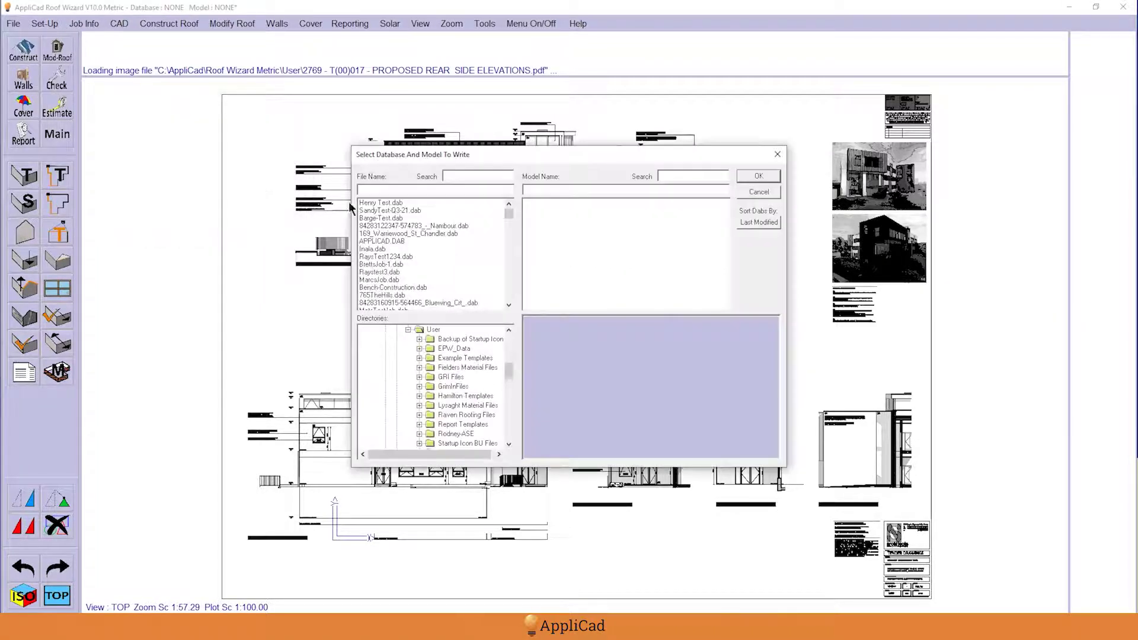
pyautogui.click(381, 203)
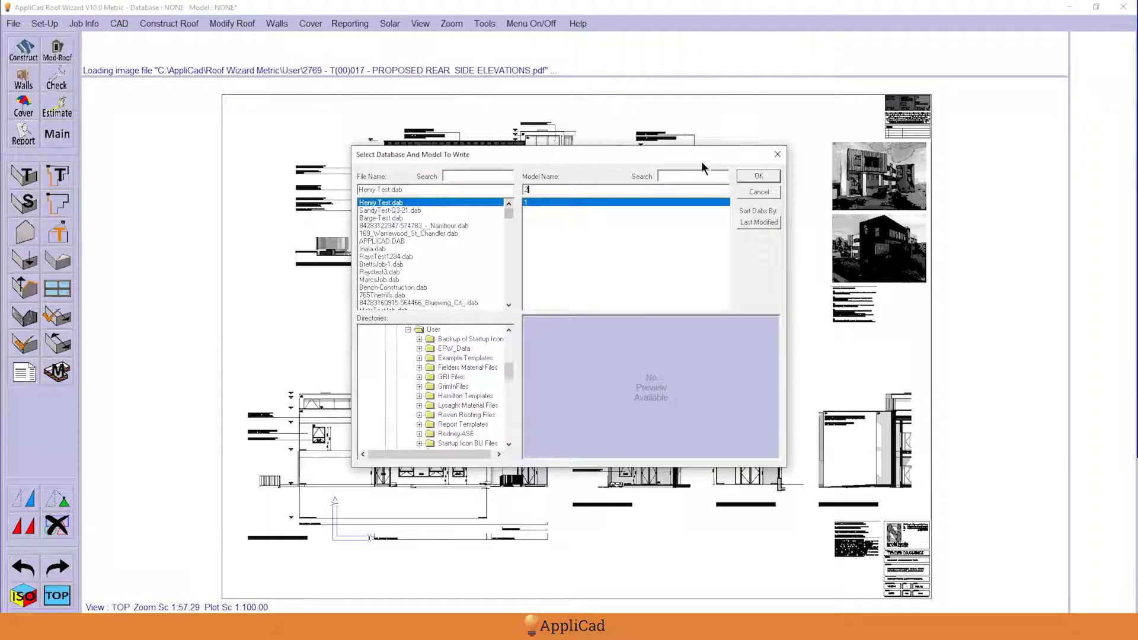
pyautogui.click(755, 176)
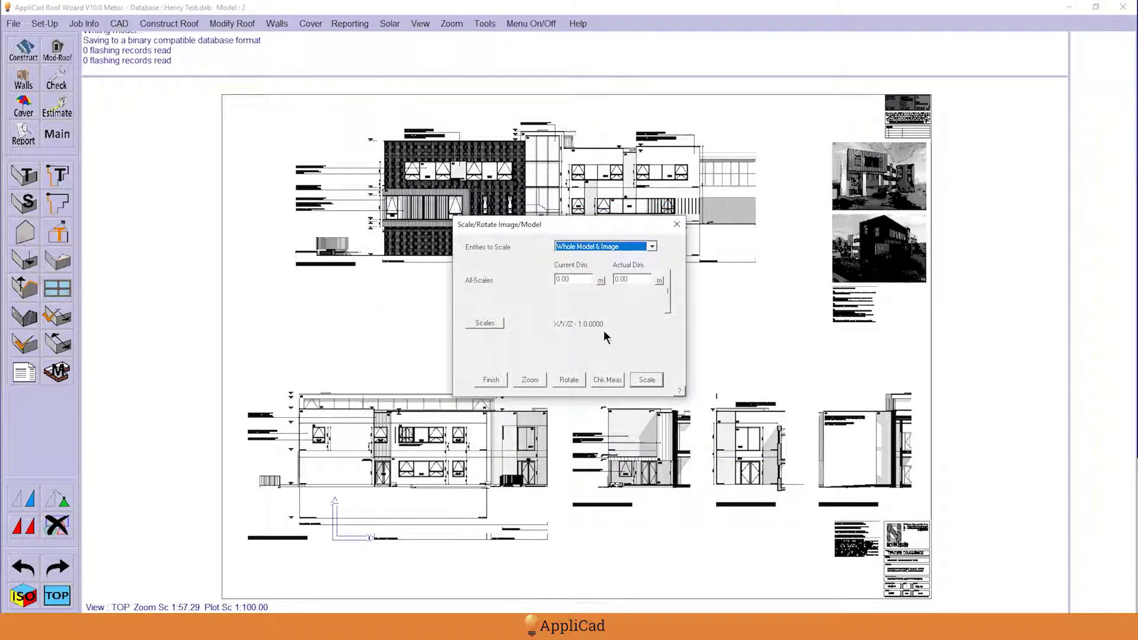
# - Measure the current fascia span between its left and right corners on the underlay
pyautogui.click(600, 279)
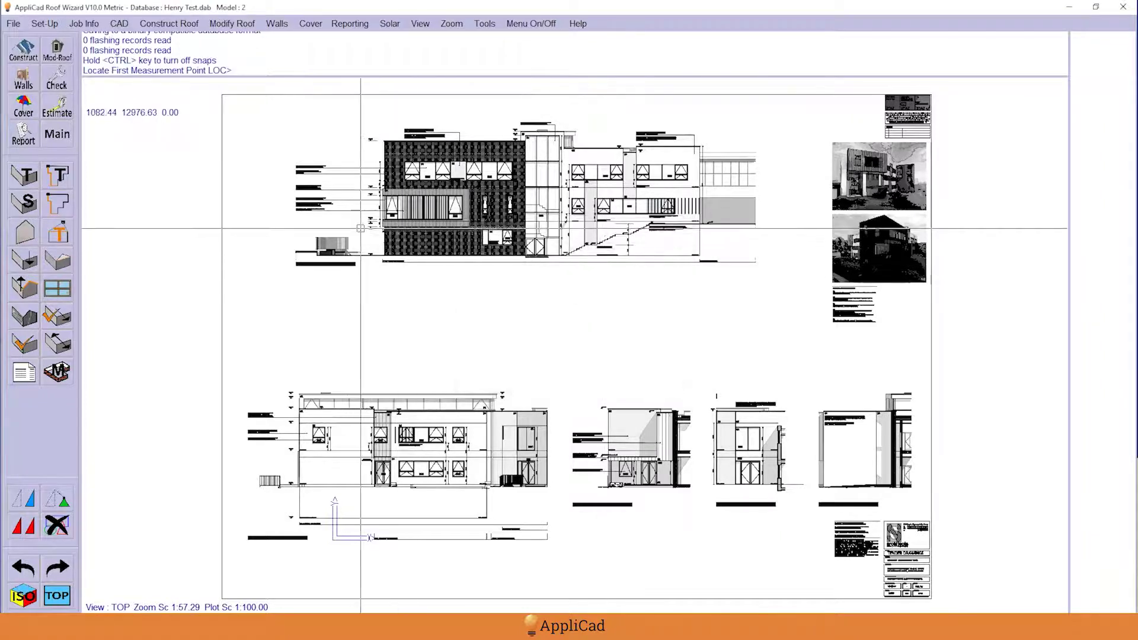
pyautogui.scroll(3, 382, 210)
pyautogui.scroll(4, 382, 210)
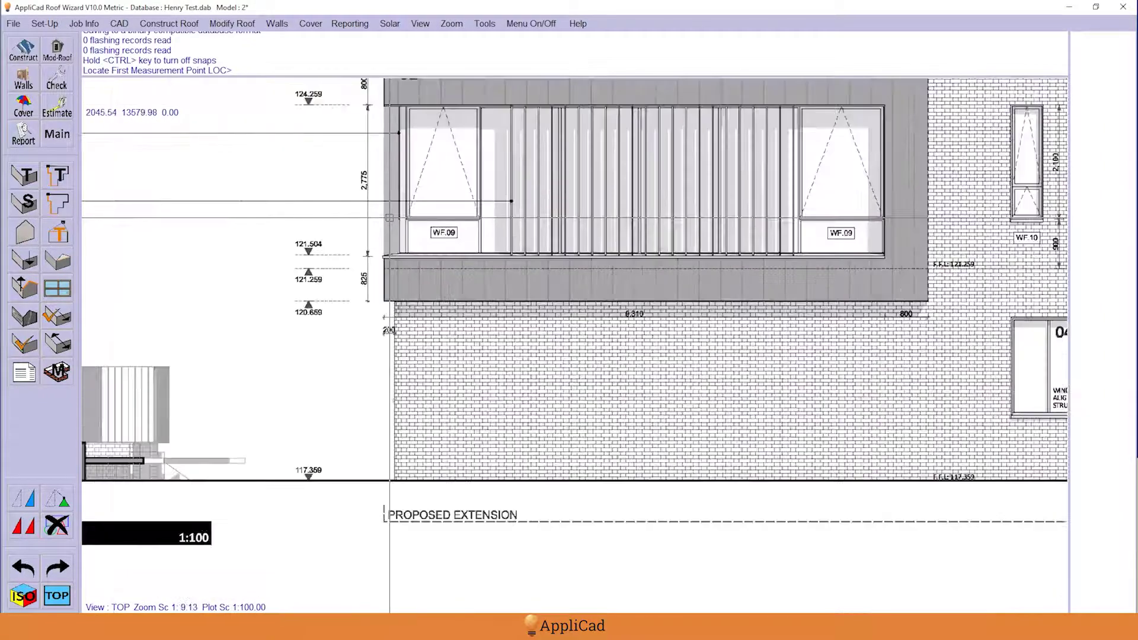
pyautogui.scroll(-1, 231, 253)
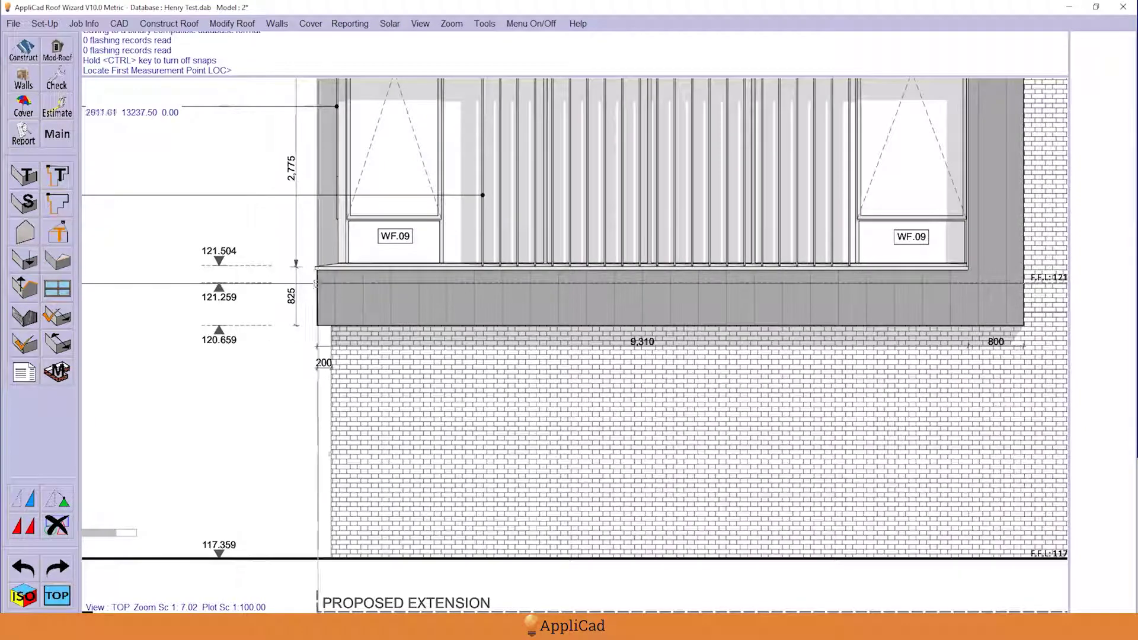
pyautogui.scroll(5, 312, 321)
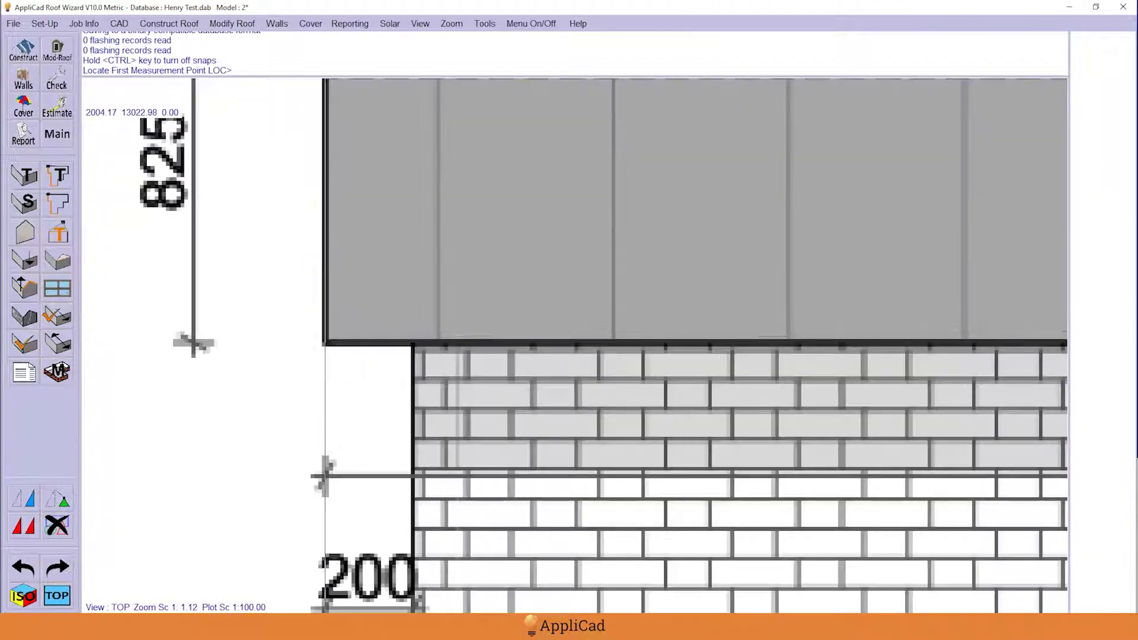
pyautogui.click(325, 343)
pyautogui.scroll(-6, 380, 338)
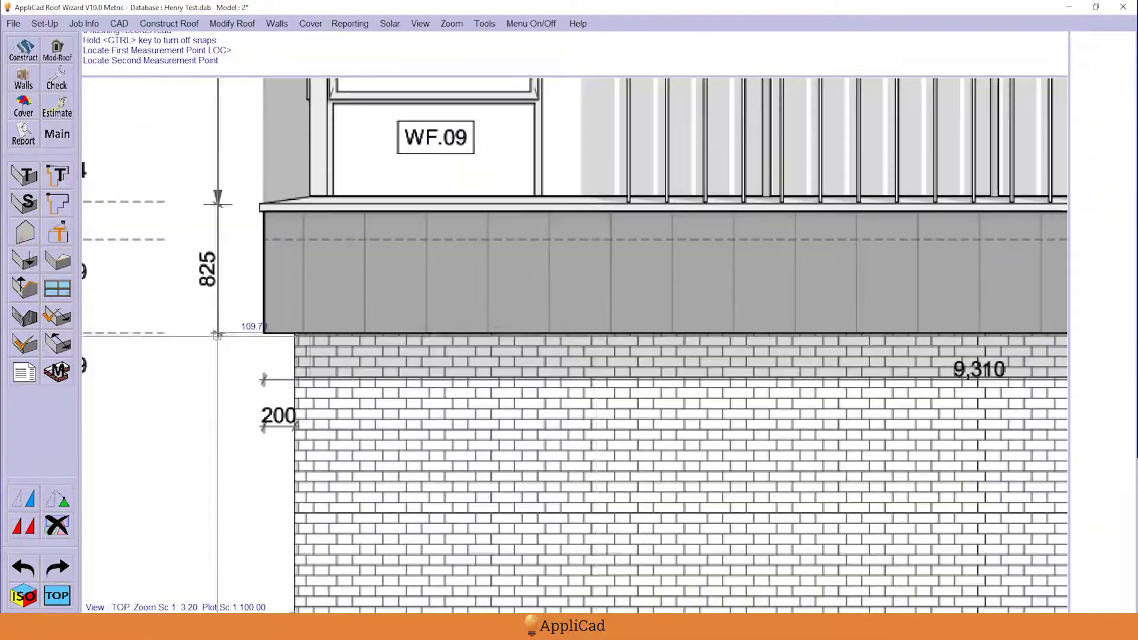
pyautogui.scroll(6, 866, 337)
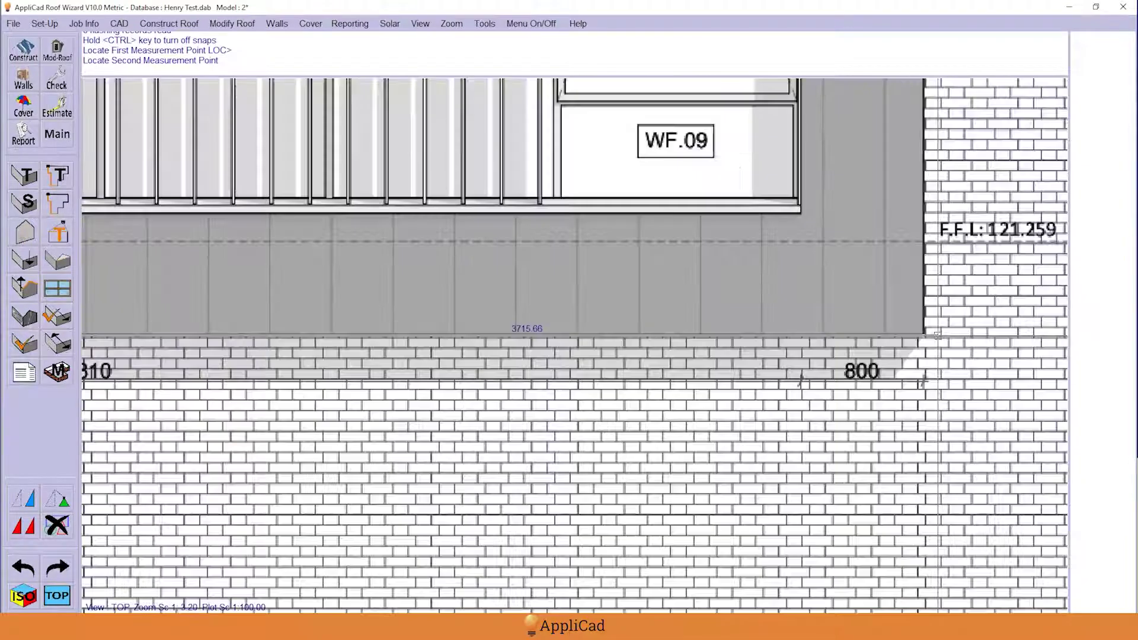
pyautogui.click(866, 339)
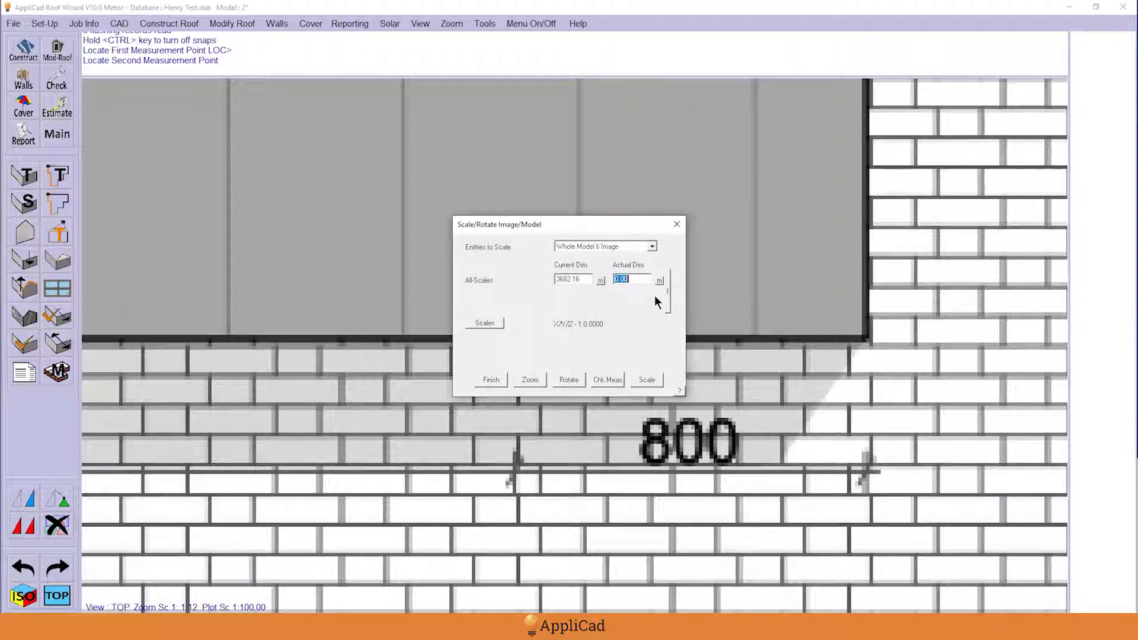
# - Enter 9310-800 as the actual dimension to rescale the underlay, then close the dialog
pyautogui.write('9310')
pyautogui.write('-')
pyautogui.write('800')
pyautogui.press('Return')
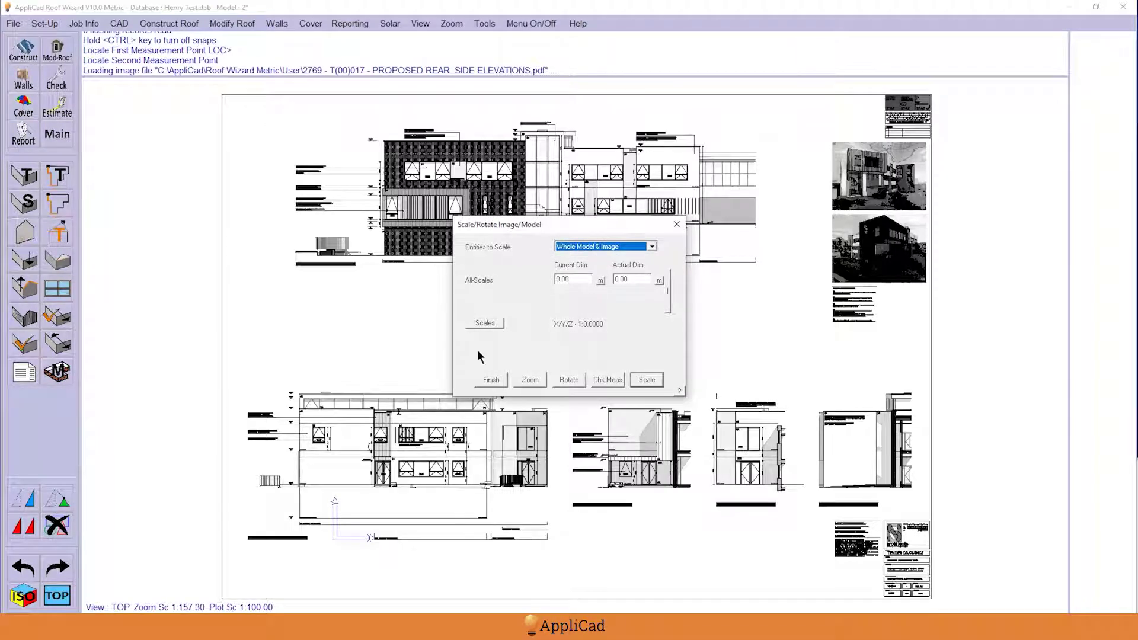
pyautogui.click(677, 226)
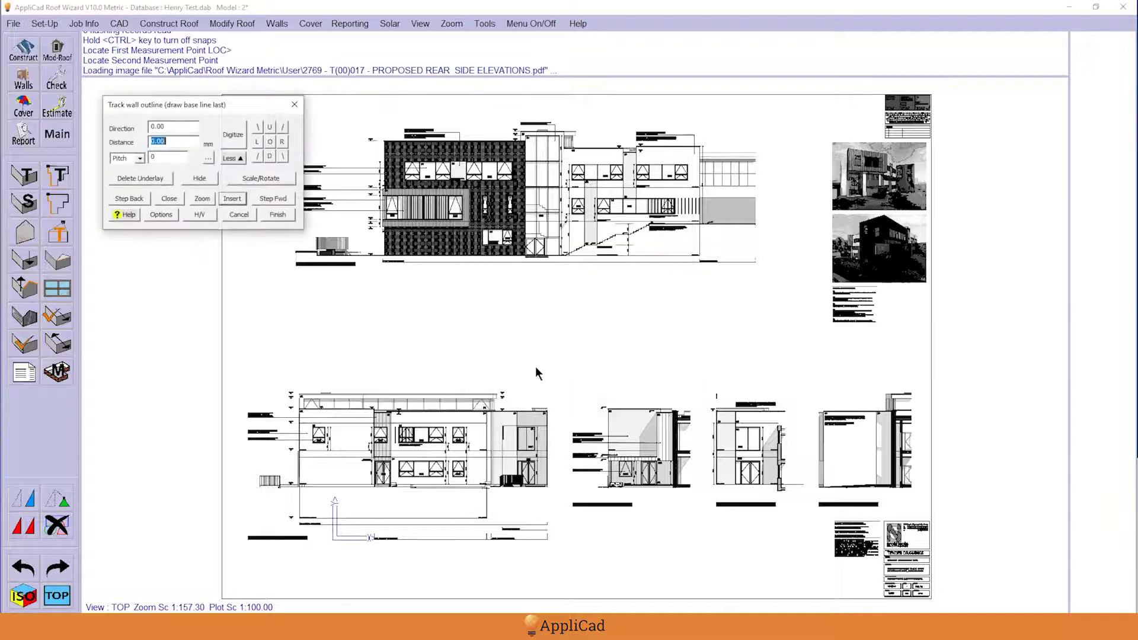
# - Close wall tracing and keep Default Image Resolution at 300 DPI in CAD > Defaults > Switches
pyautogui.click(239, 216)
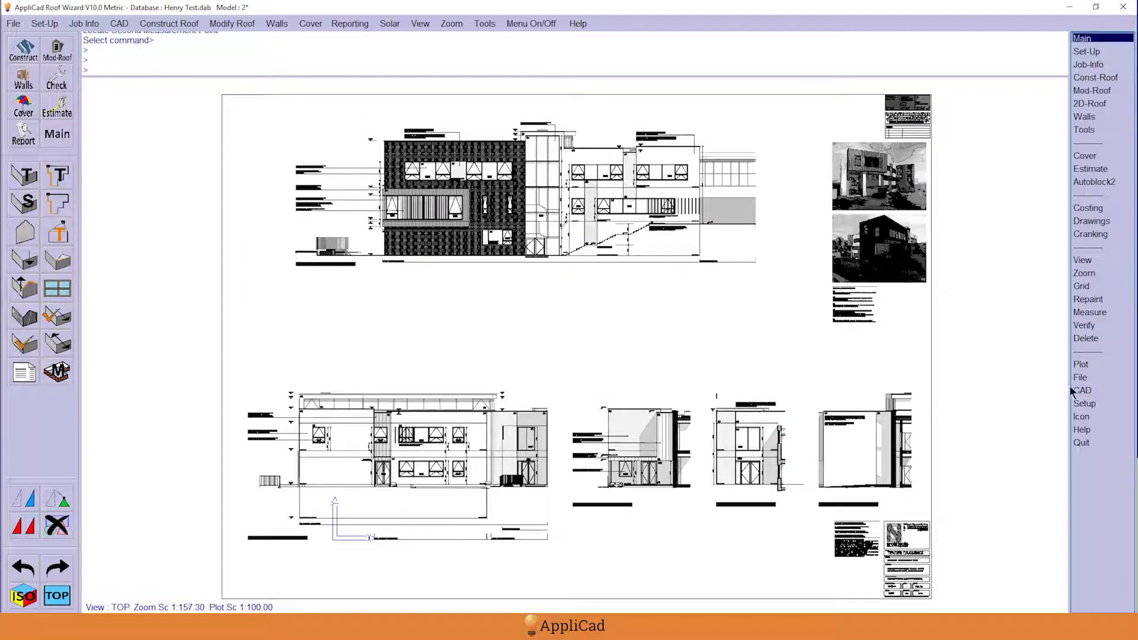
pyautogui.click(1098, 392)
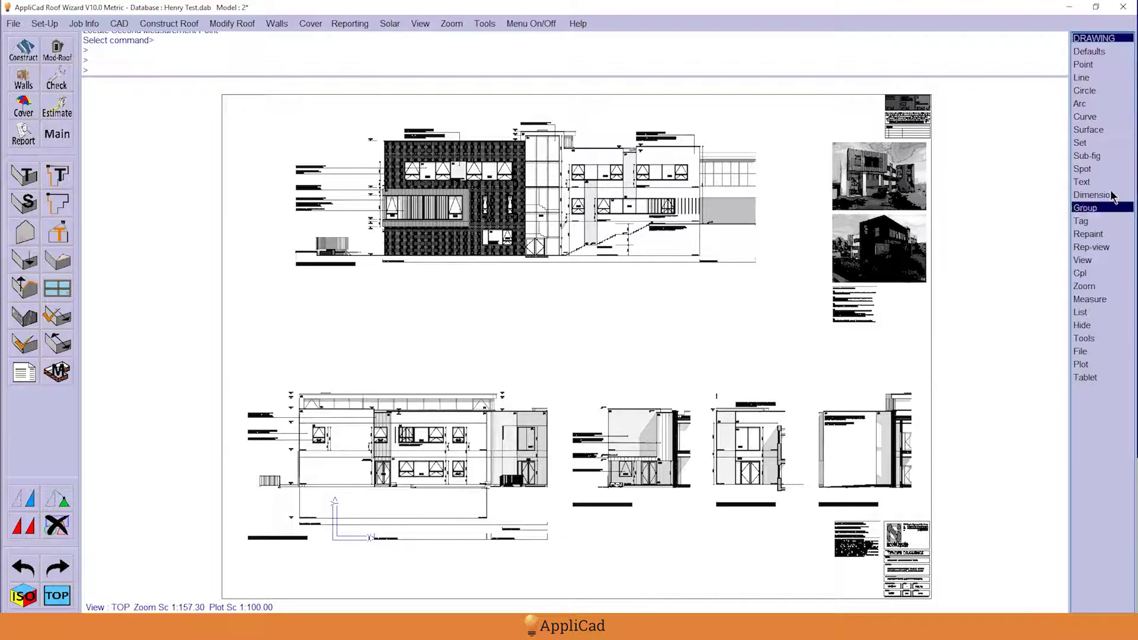
pyautogui.click(1094, 63)
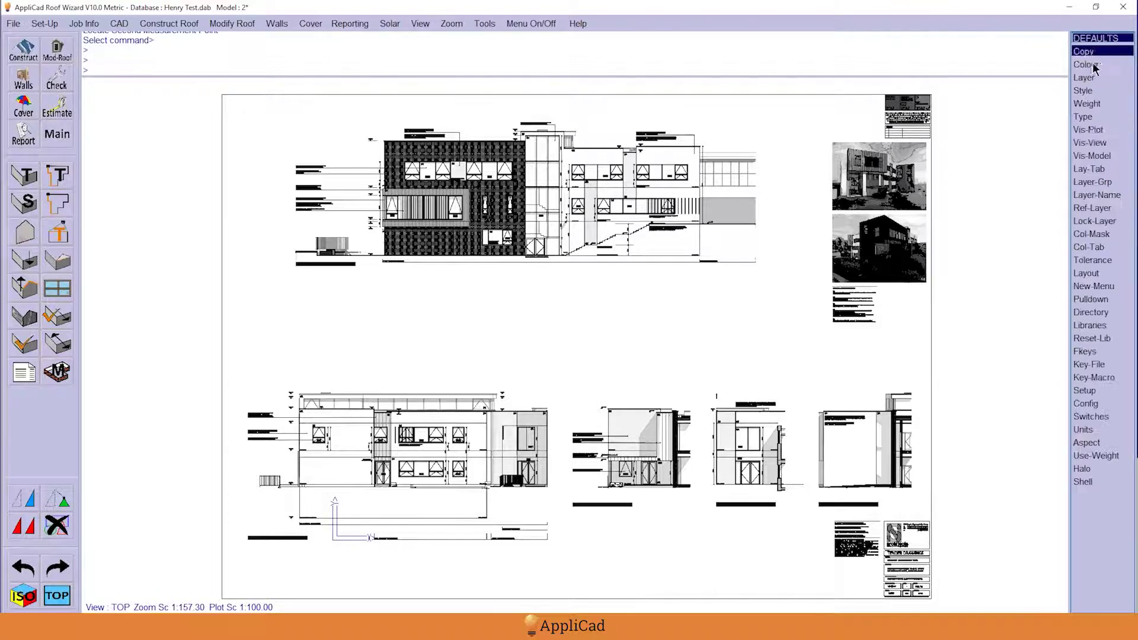
pyautogui.click(1093, 416)
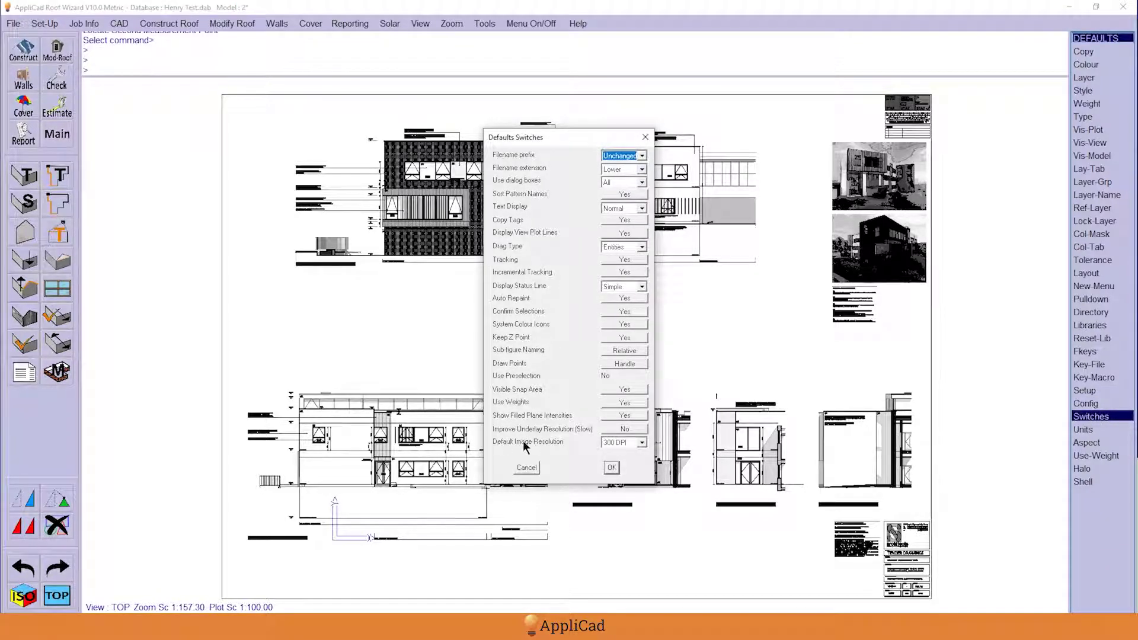
pyautogui.click(641, 443)
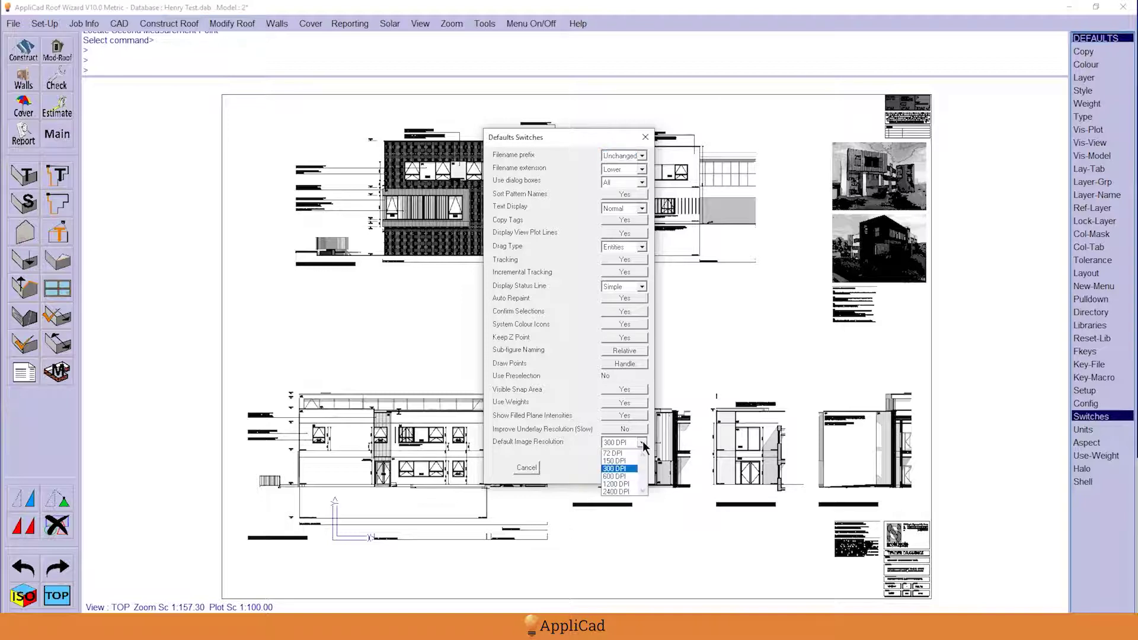
pyautogui.click(628, 470)
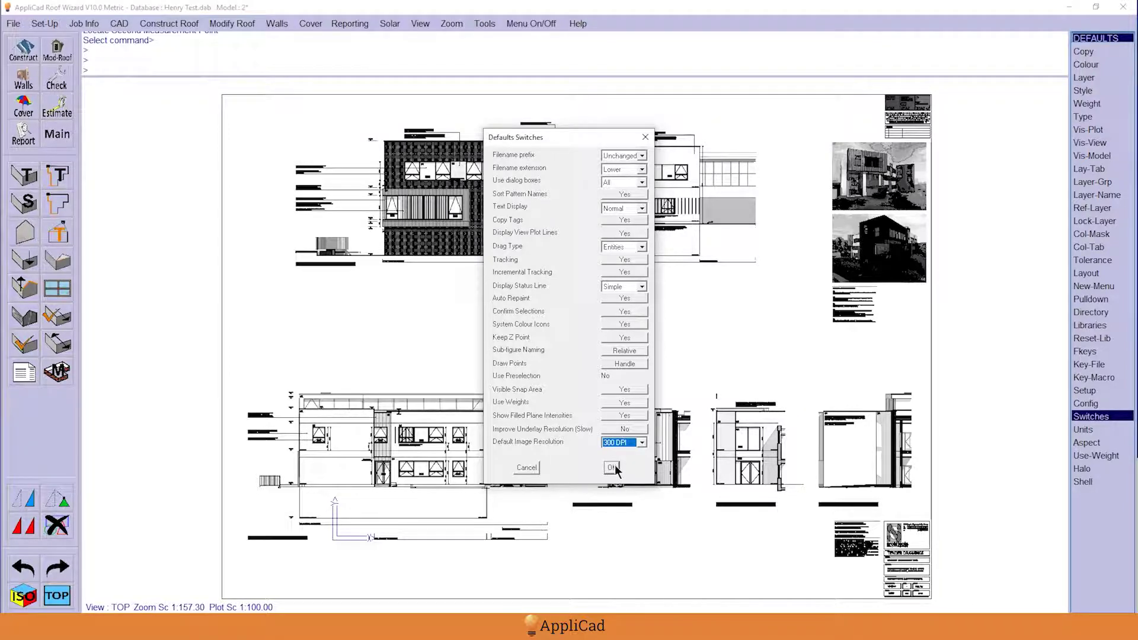
pyautogui.click(642, 443)
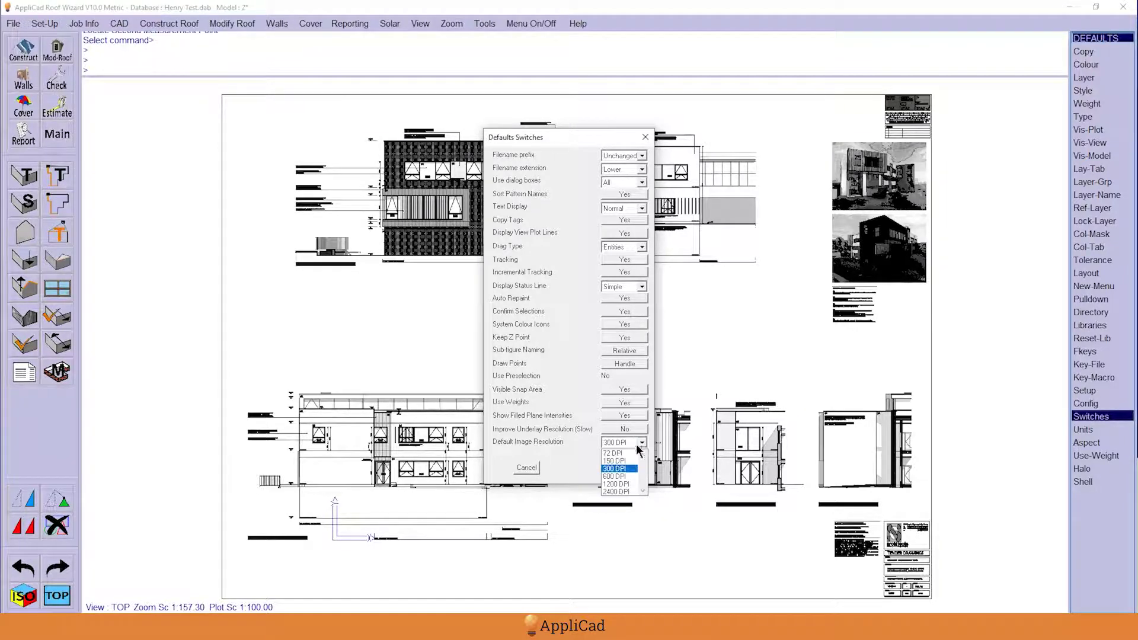
pyautogui.click(617, 469)
pyautogui.click(612, 467)
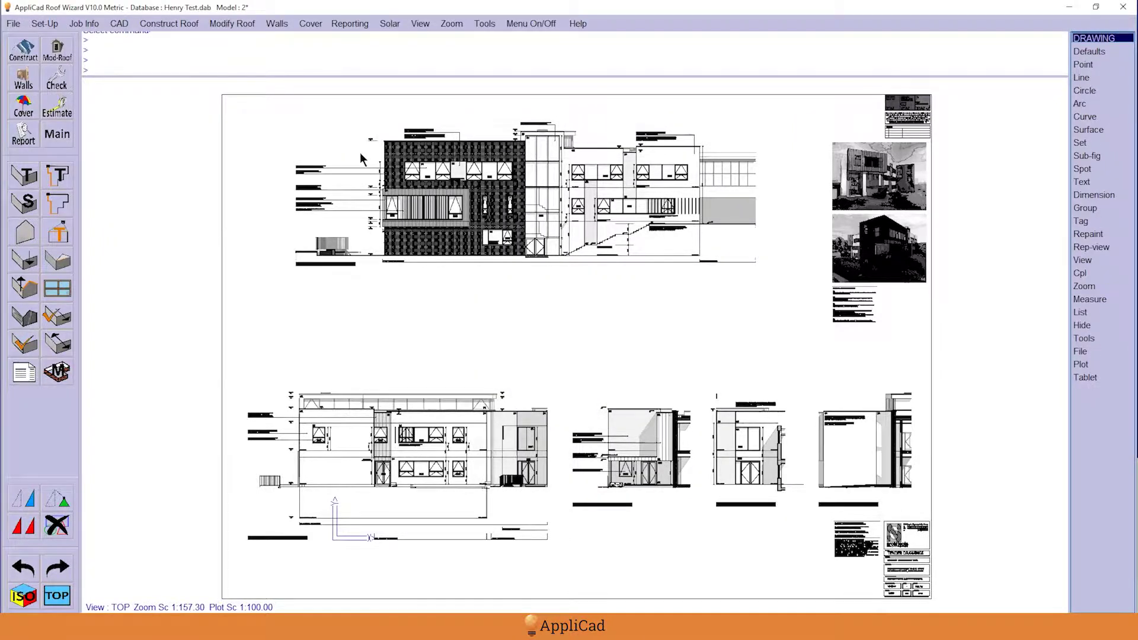
# - Start a single-wall trace from the Main menu, accepting the Digitising Options
pyautogui.scroll(5, 360, 152)
pyautogui.scroll(1, 702, 513)
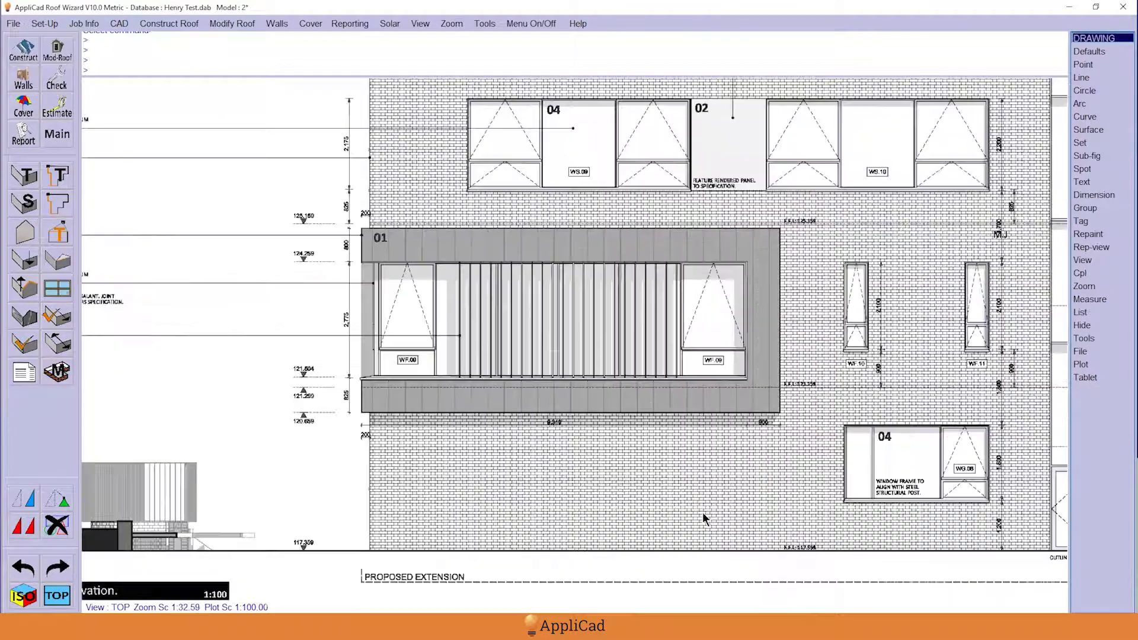
pyautogui.rightClick(282, 272)
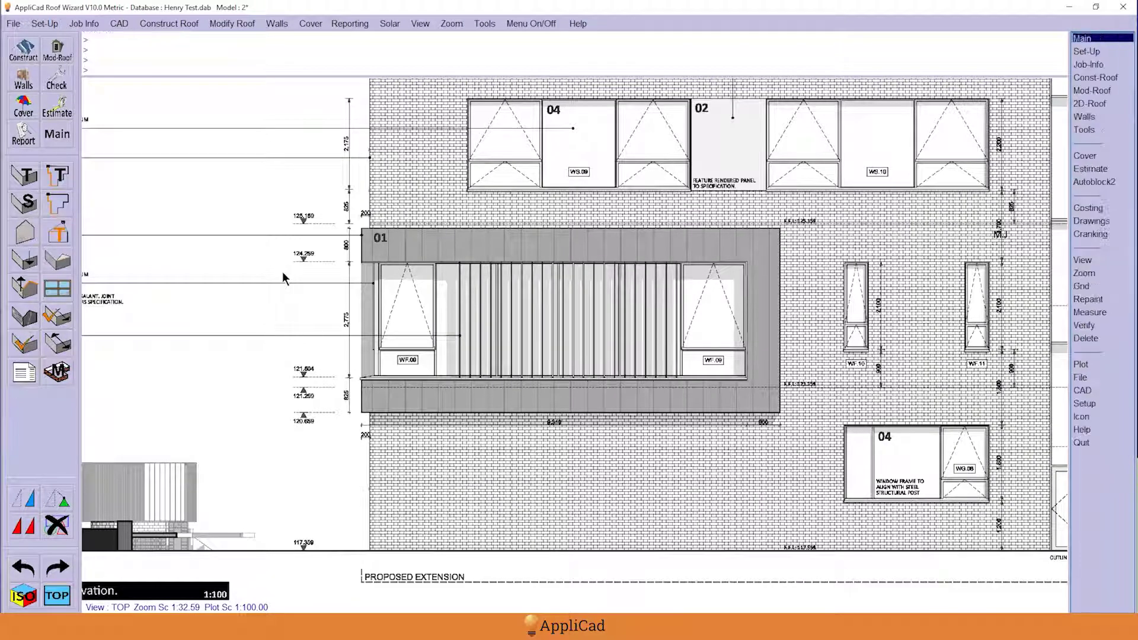
pyautogui.click(57, 203)
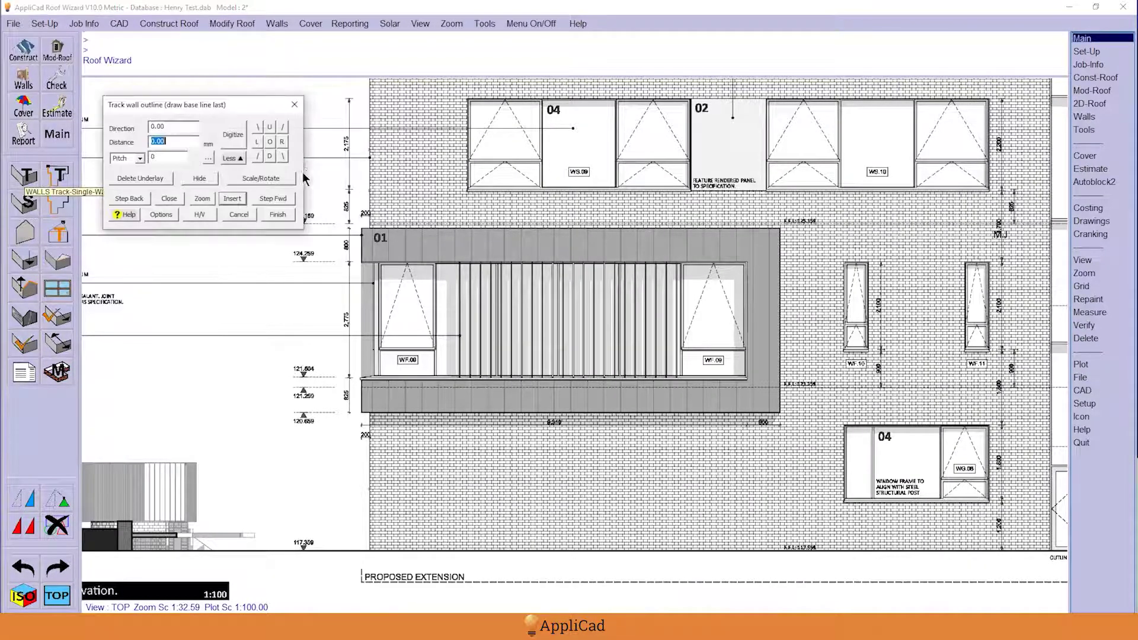
pyautogui.click(233, 199)
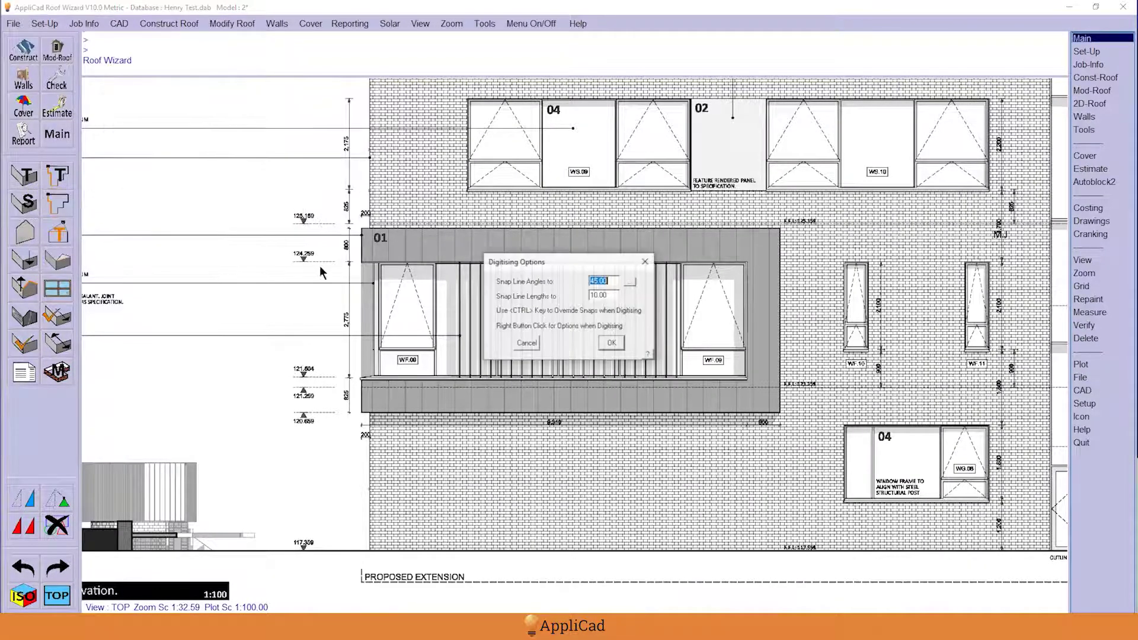
pyautogui.click(605, 342)
# - Pick cladding panel 01's corners around the WF.09 windows and finish it as a wall panel
pyautogui.scroll(5, 355, 432)
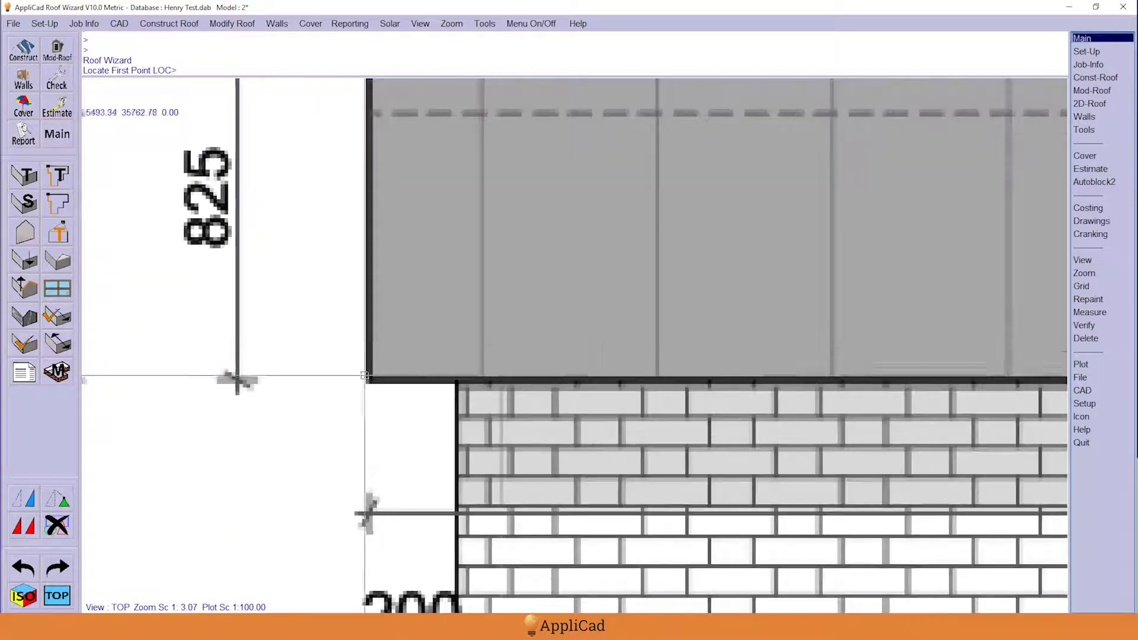
pyautogui.click(365, 375)
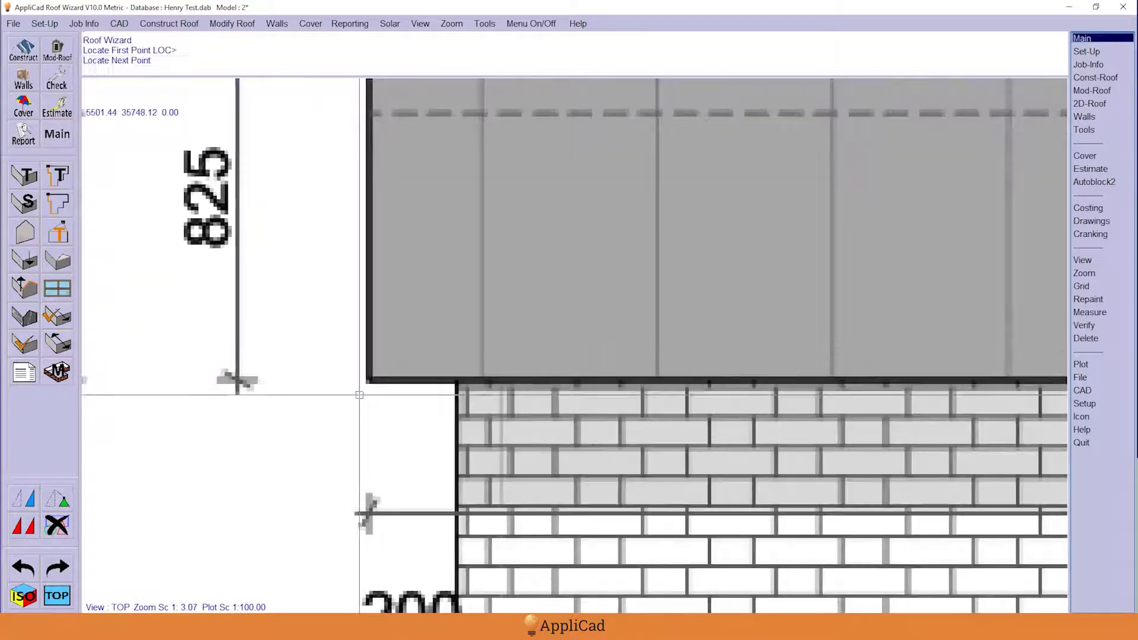
pyautogui.scroll(-2, 317, 341)
pyautogui.scroll(2, 330, 336)
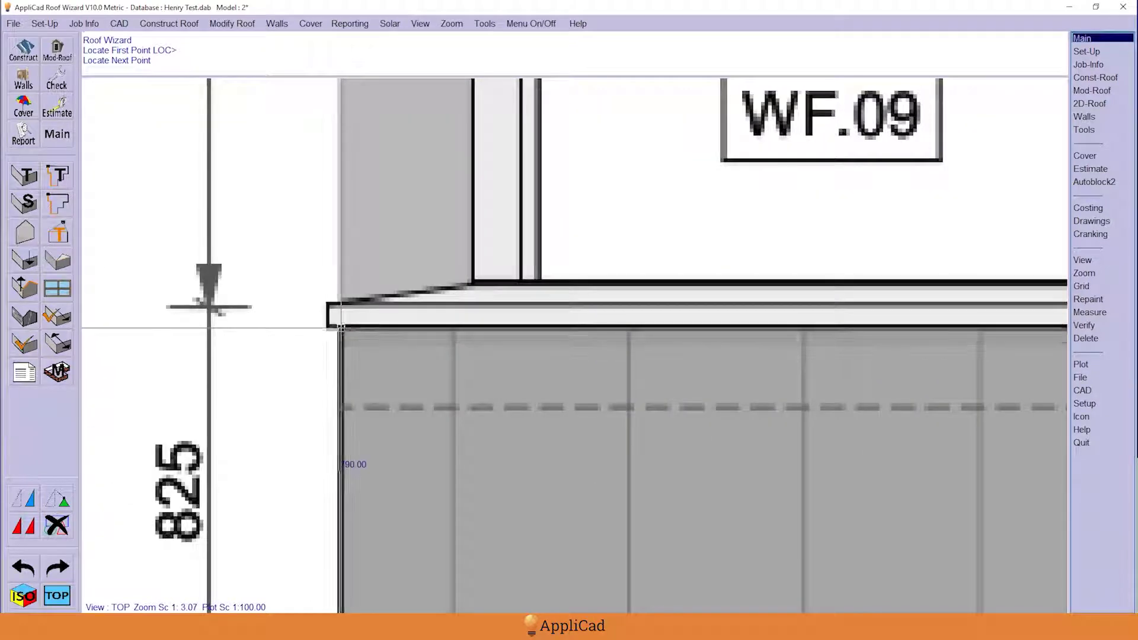
pyautogui.click(250, 300)
pyautogui.scroll(-4, 250, 301)
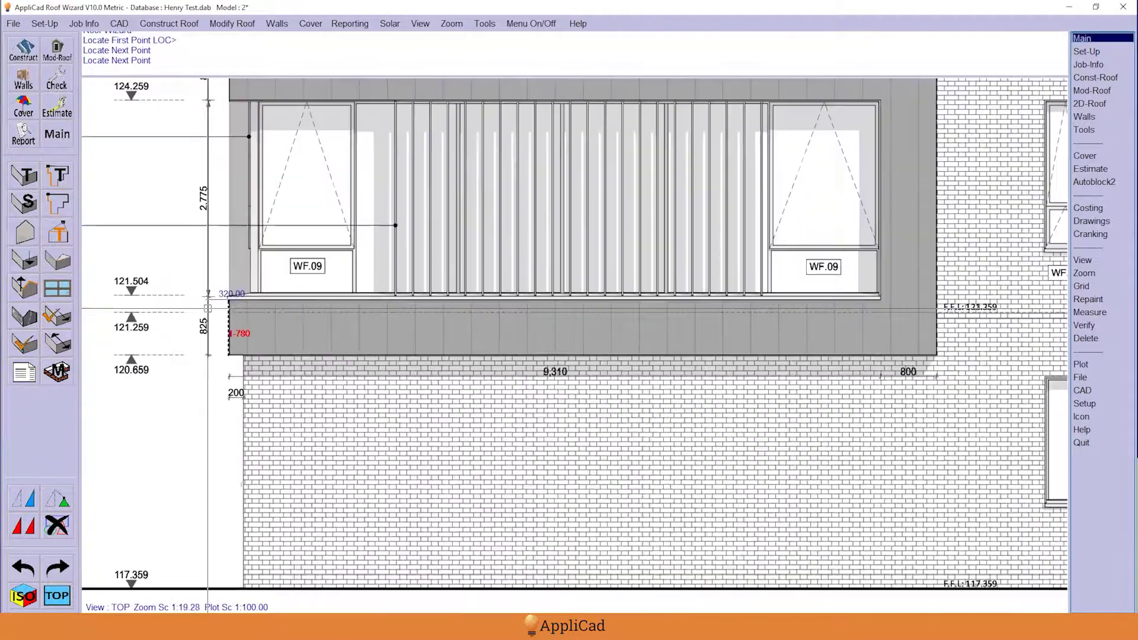
pyautogui.scroll(3, 731, 276)
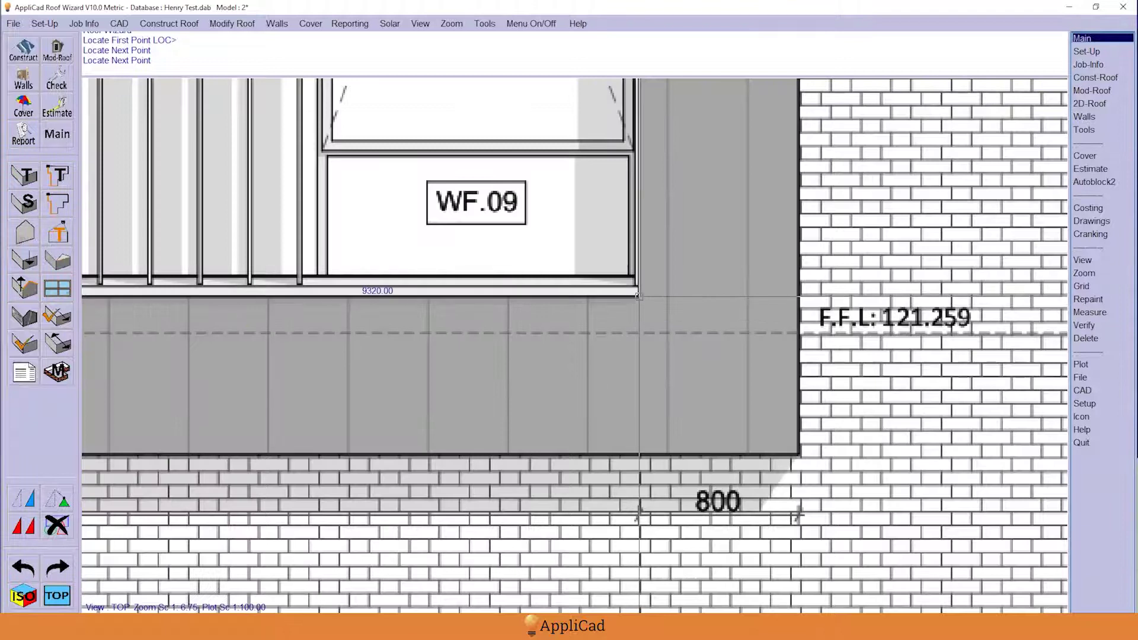
pyautogui.click(729, 277)
pyautogui.scroll(-2, 651, 214)
pyautogui.scroll(3, 651, 214)
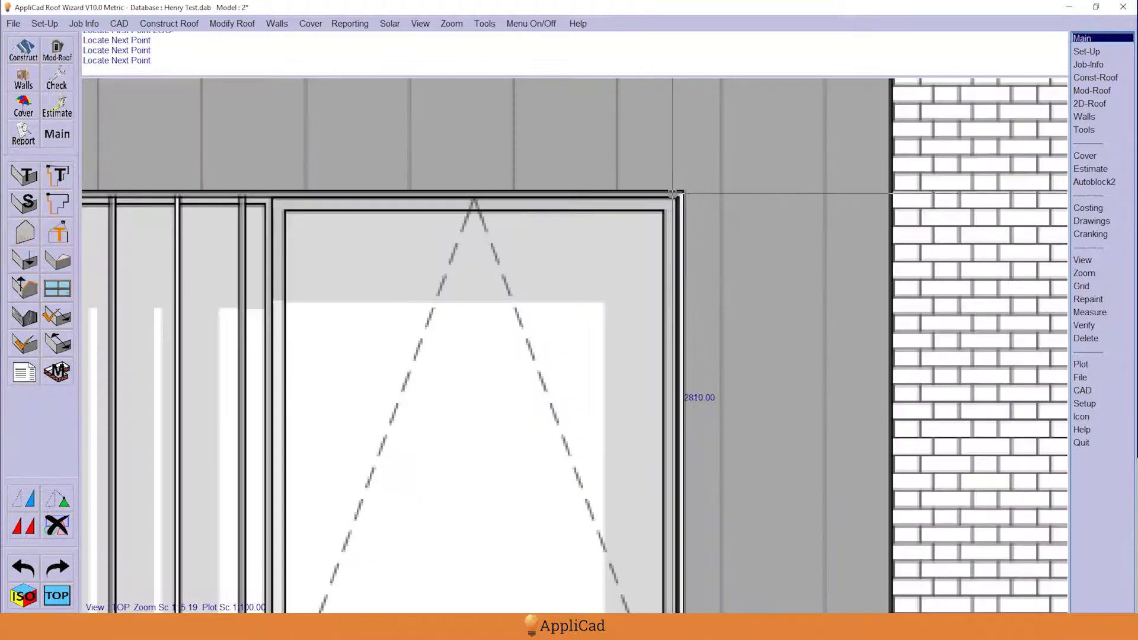
pyautogui.scroll(-3, 733, 201)
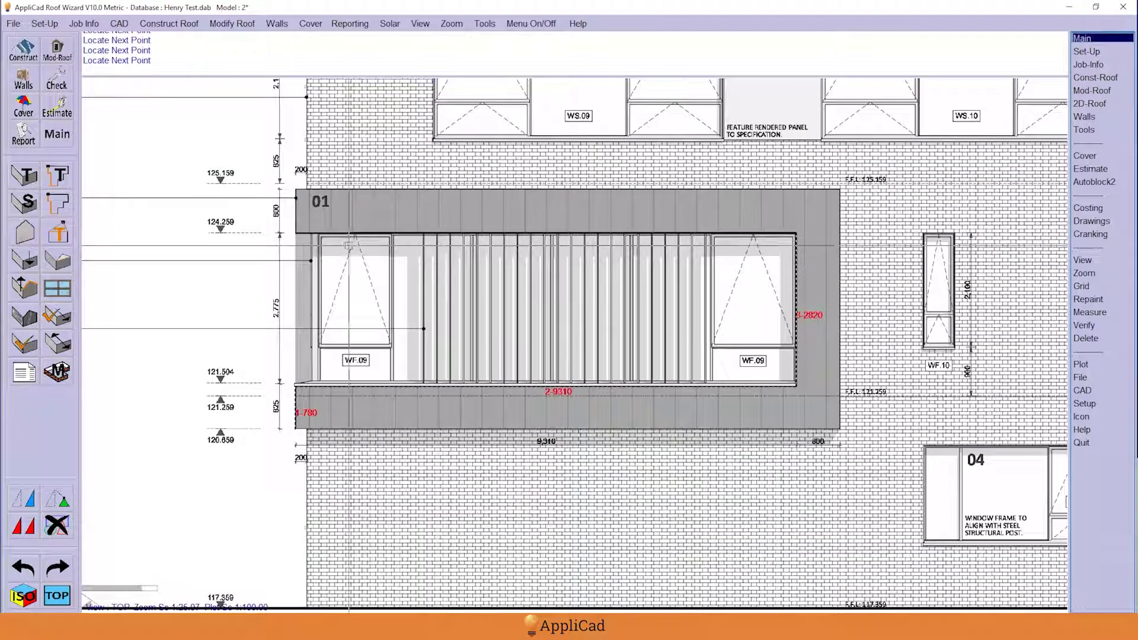
pyautogui.scroll(2, 305, 235)
pyautogui.scroll(-2, 304, 236)
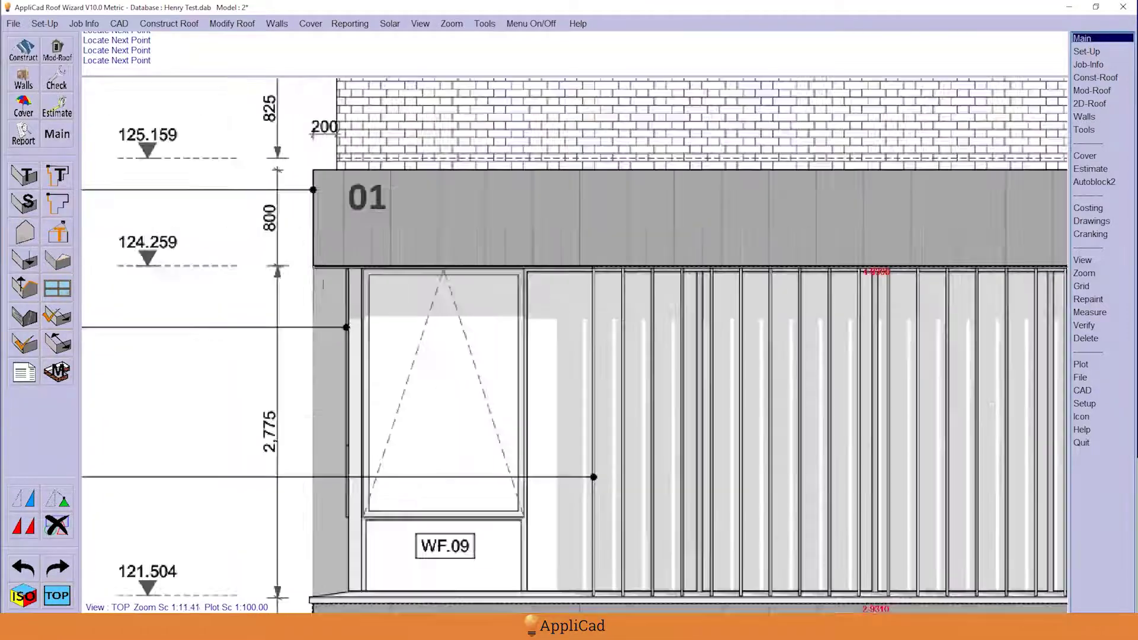
pyautogui.scroll(3, 317, 226)
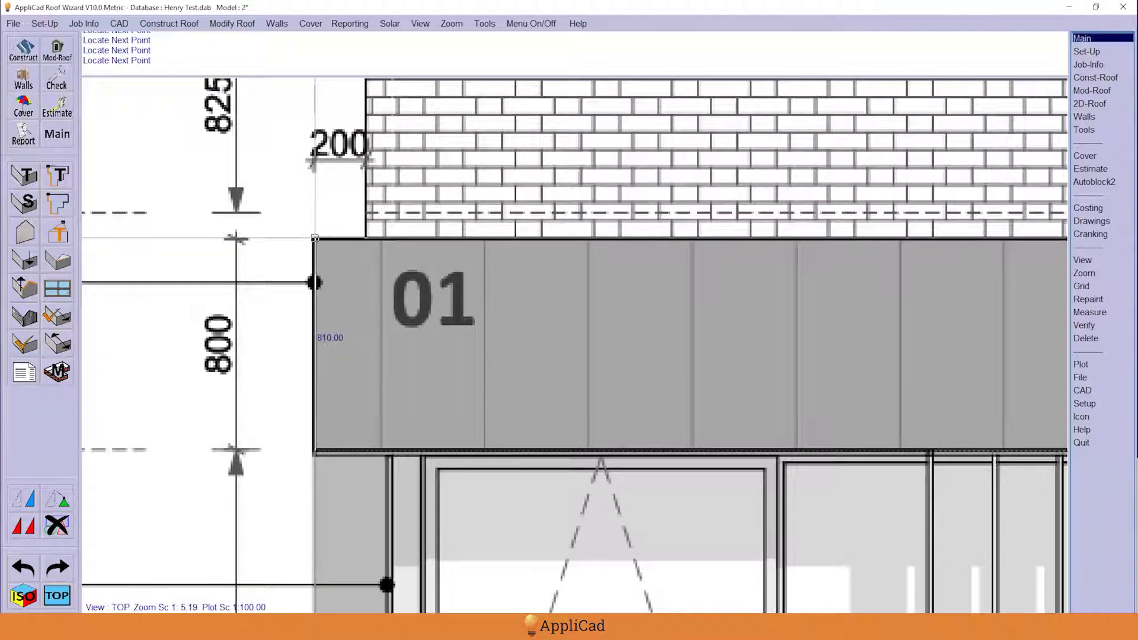
pyautogui.scroll(-3, 315, 238)
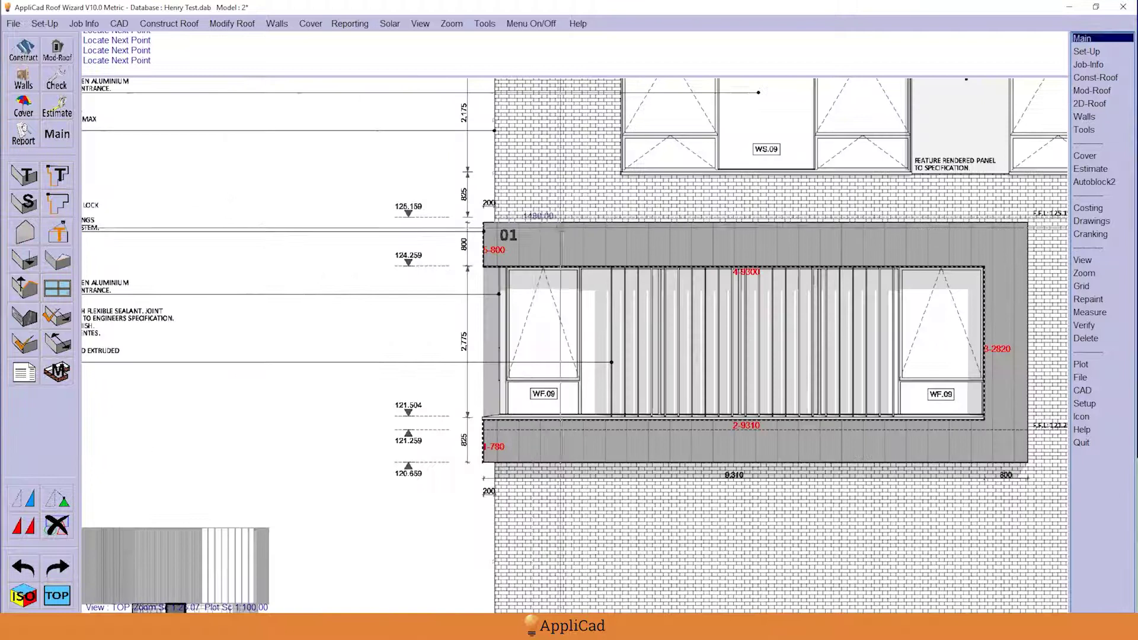
pyautogui.scroll(5, 1003, 221)
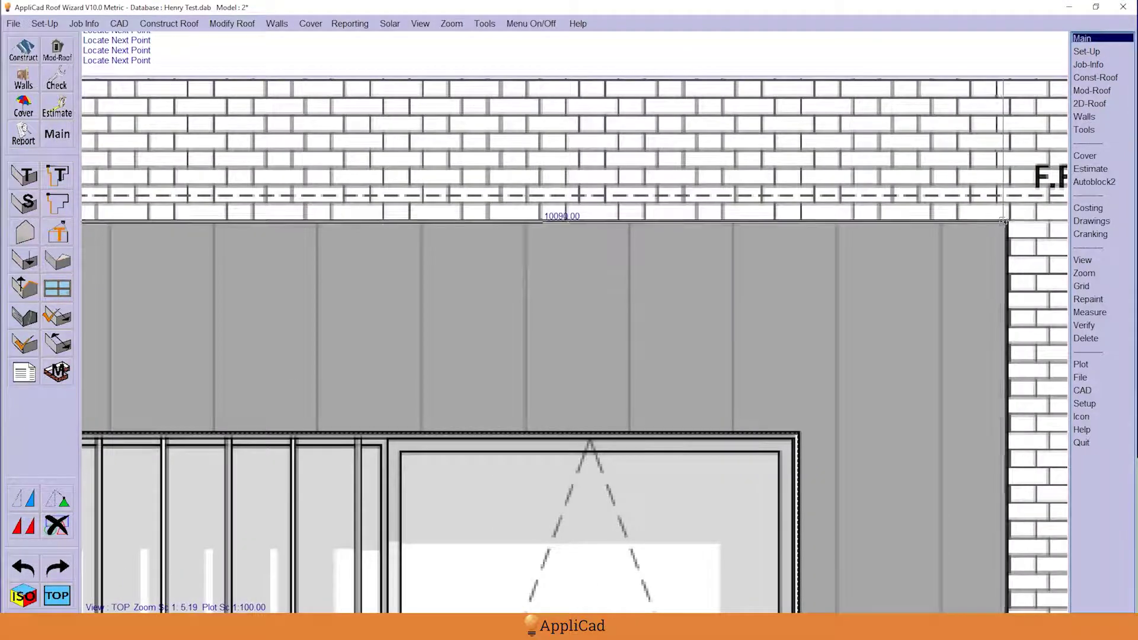
pyautogui.scroll(-4, 1003, 221)
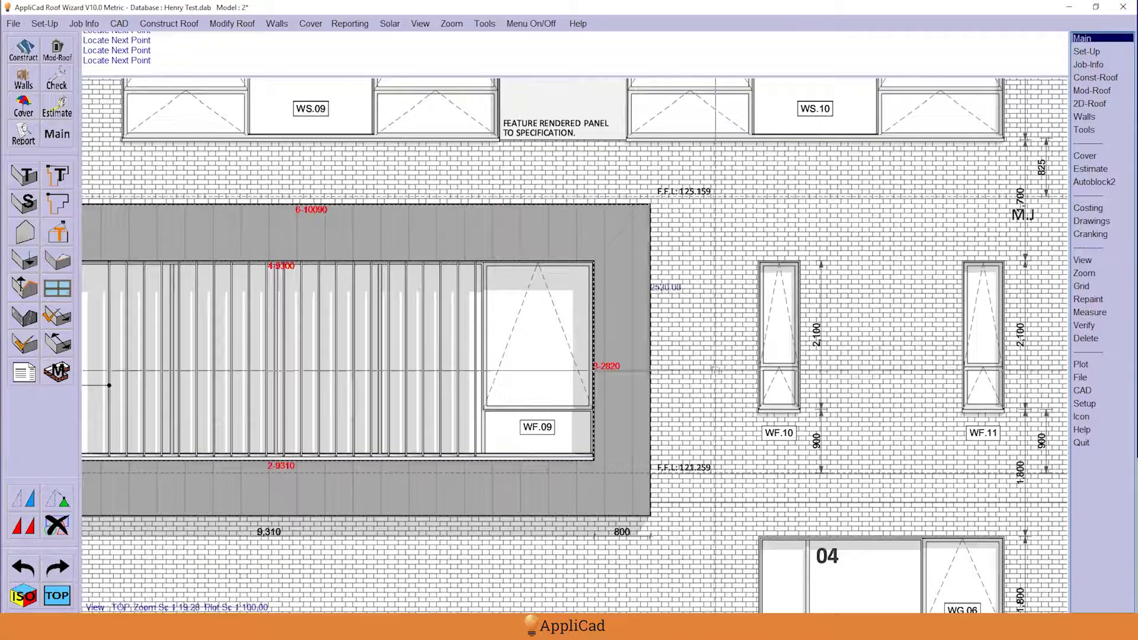
pyautogui.rightClick(643, 324)
pyautogui.click(569, 227)
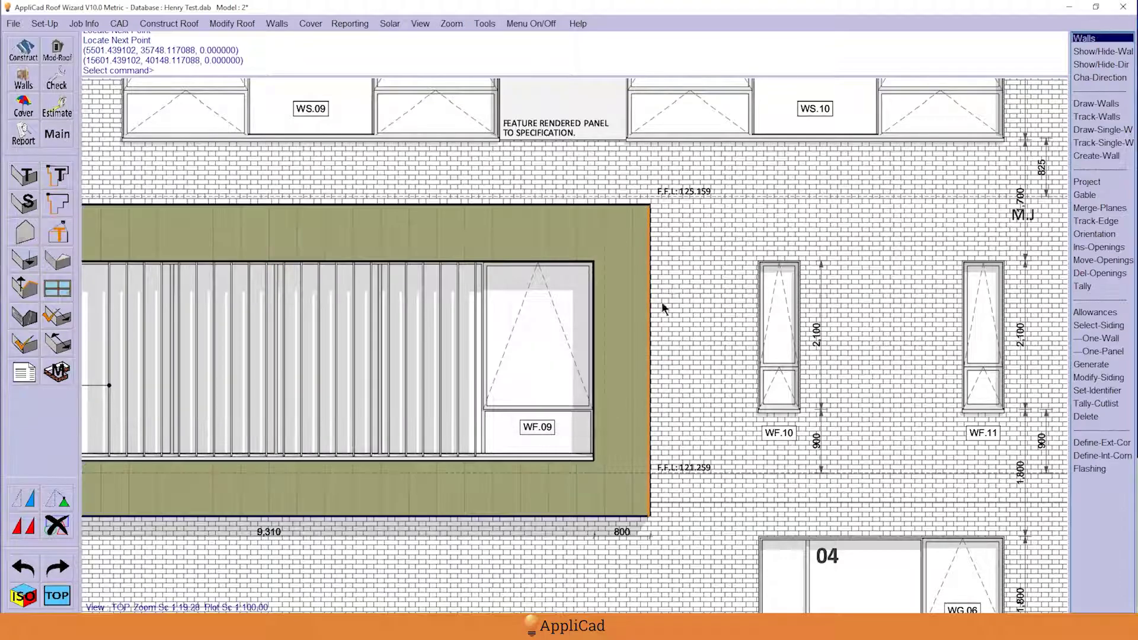
# - Save the model via File > Save
pyautogui.scroll(-3, 813, 286)
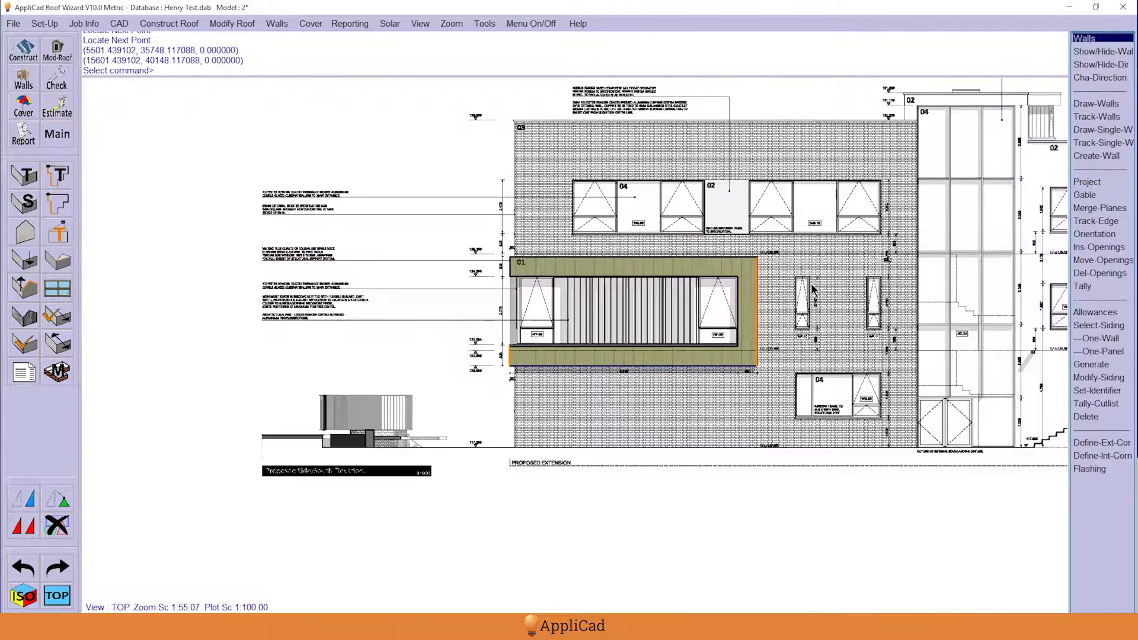
pyautogui.scroll(1, 824, 304)
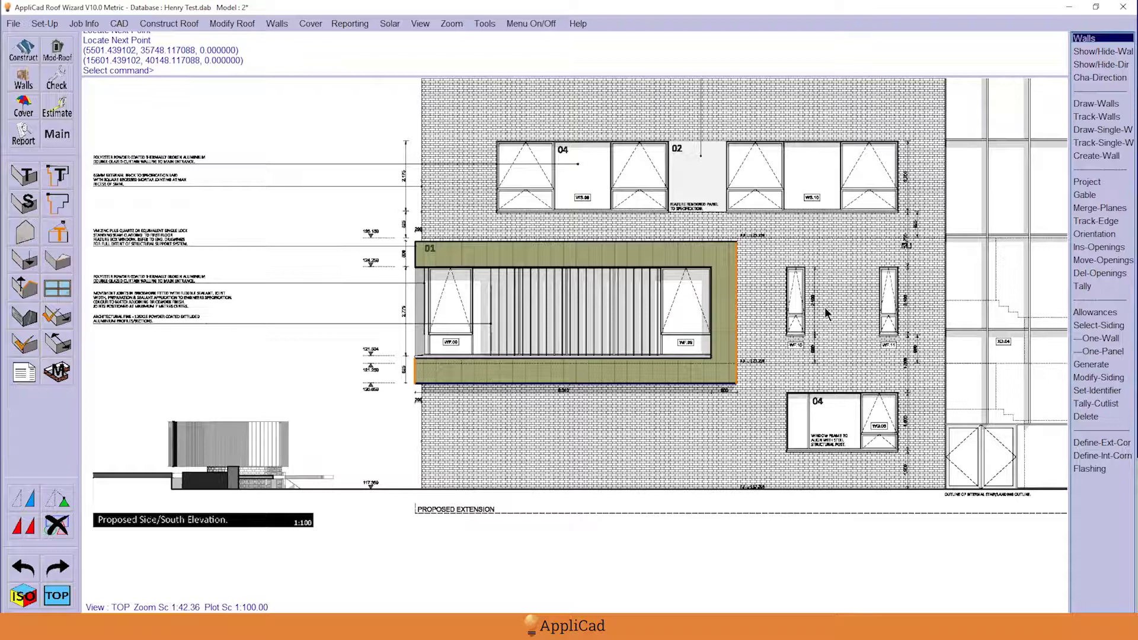
pyautogui.scroll(-3, 817, 303)
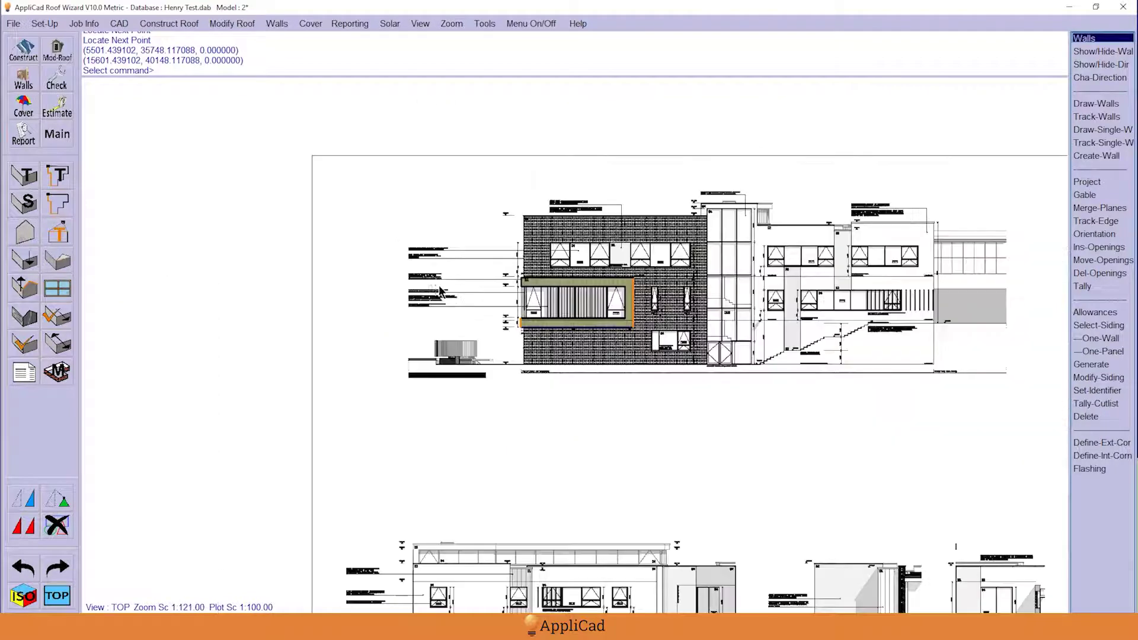
pyautogui.scroll(3, 659, 247)
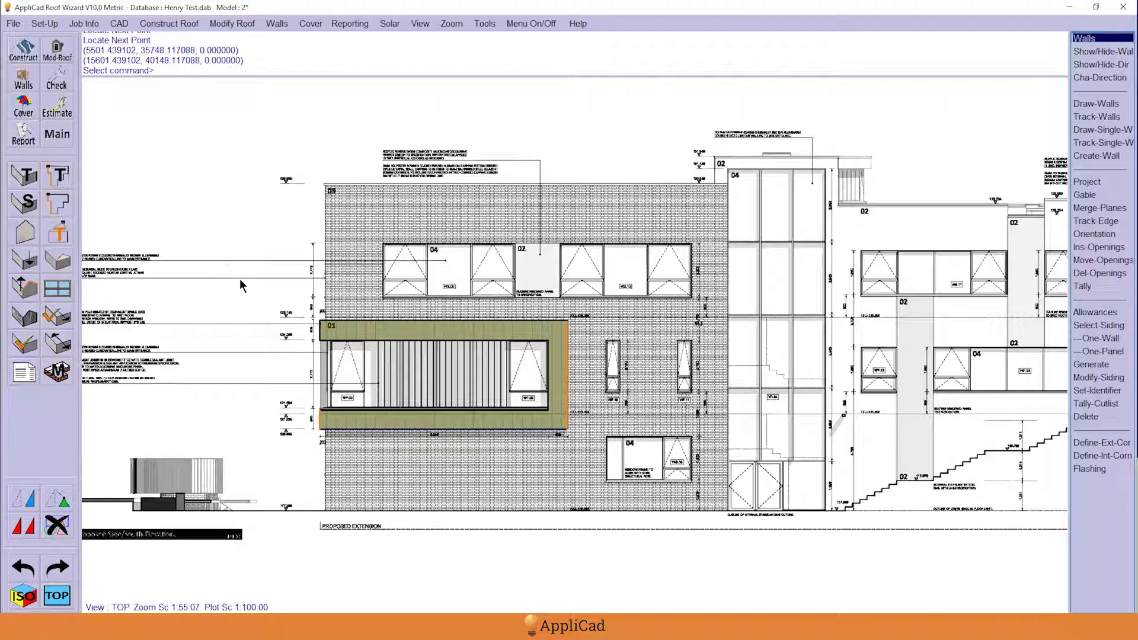
pyautogui.scroll(-3, 361, 237)
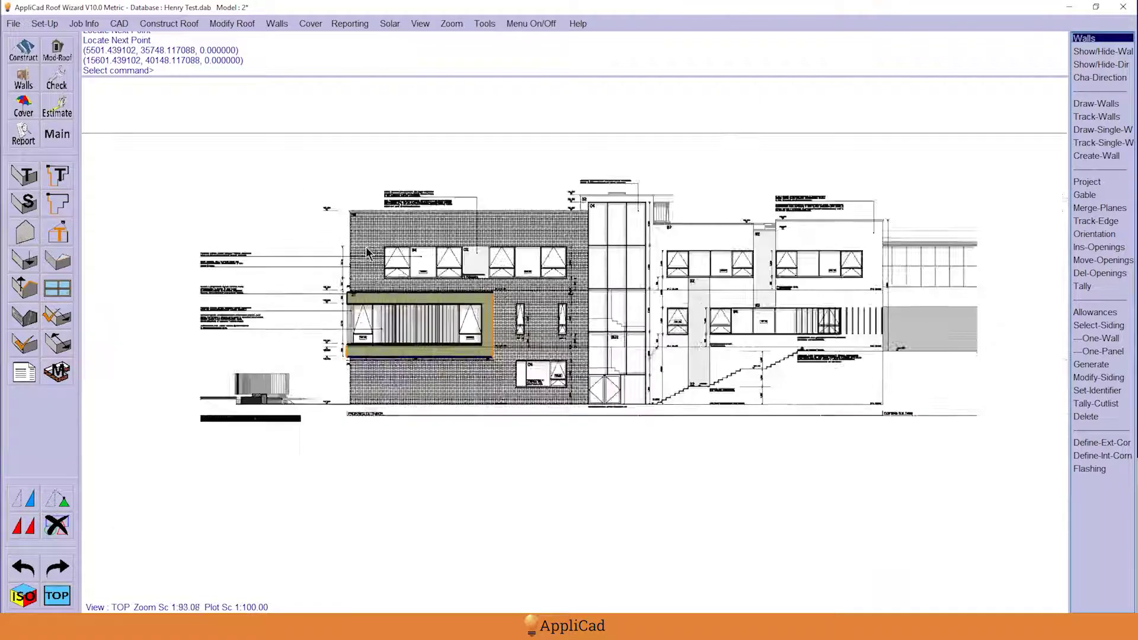
pyautogui.scroll(2, 197, 186)
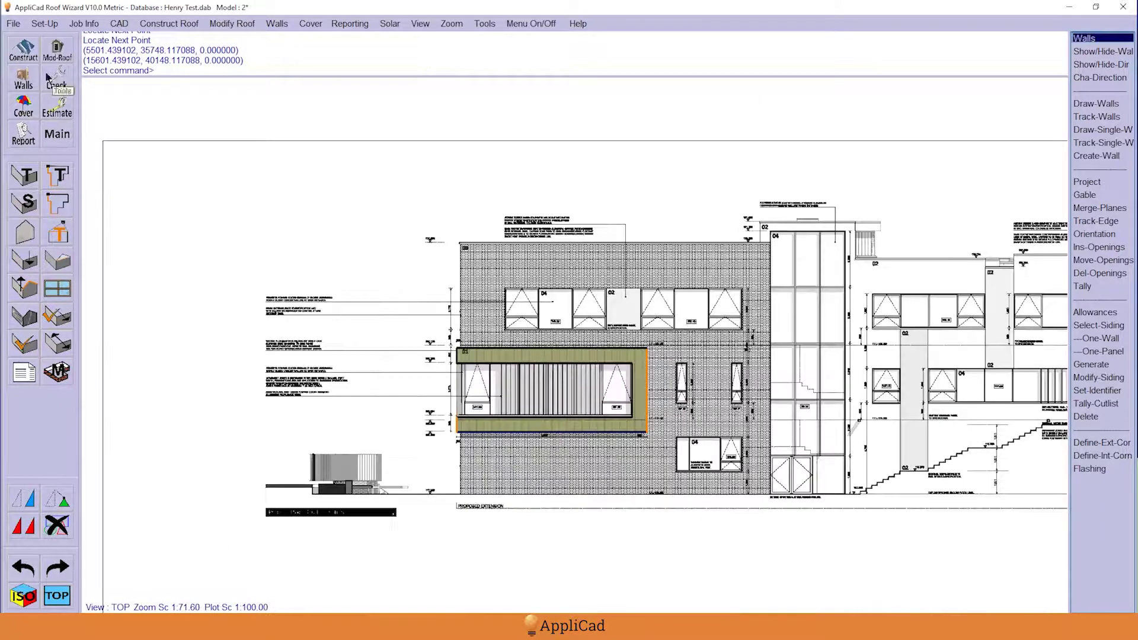
pyautogui.click(13, 23)
pyautogui.click(28, 102)
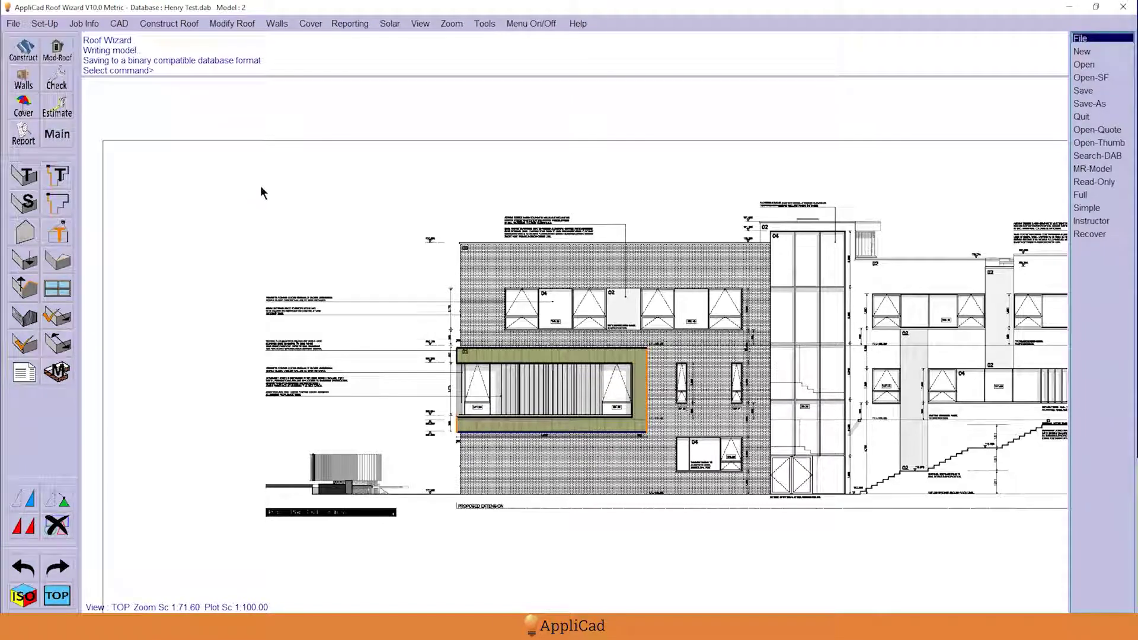
# - Hide the PDF underlay from the Track wall outline dialog, leaving only the traced panel
pyautogui.scroll(-1, 257, 180)
pyautogui.click(58, 175)
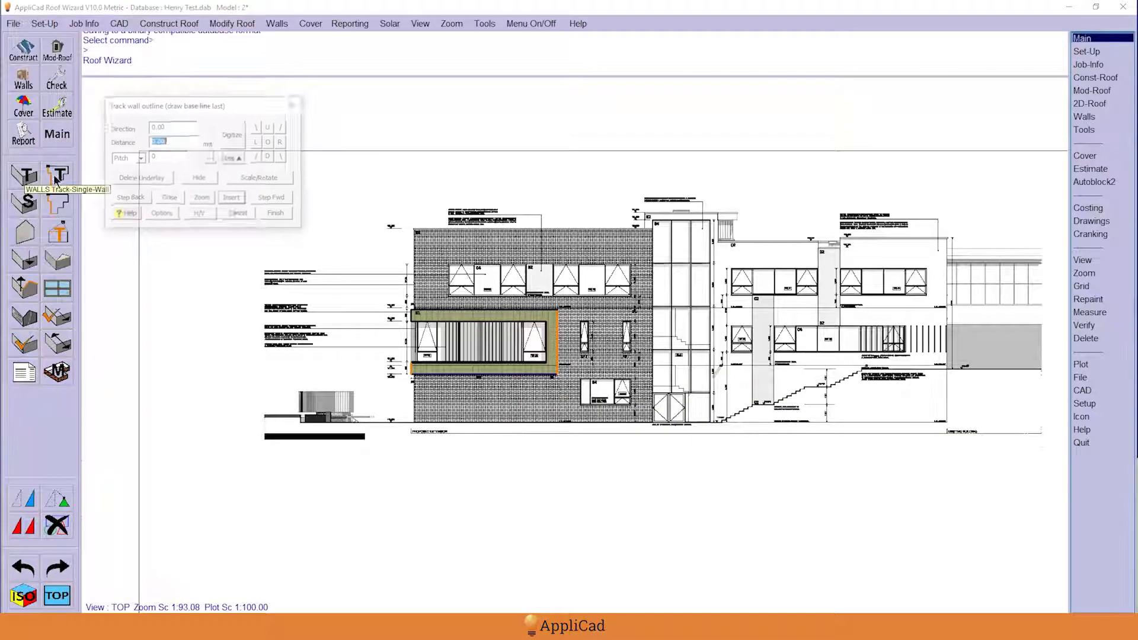
pyautogui.click(190, 179)
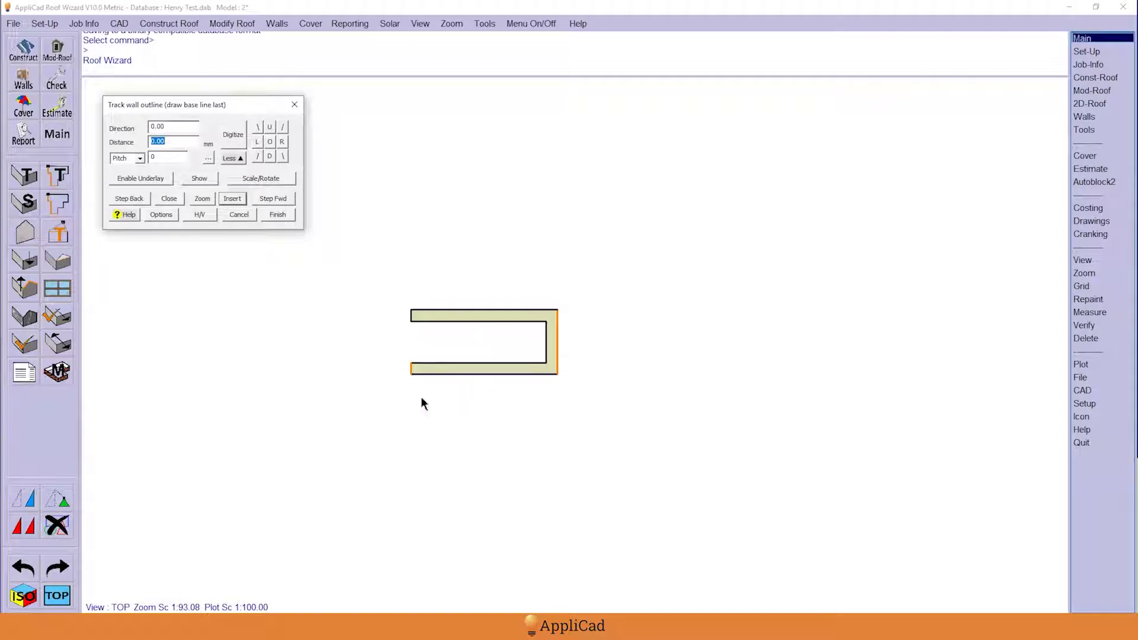
pyautogui.press('Escape')
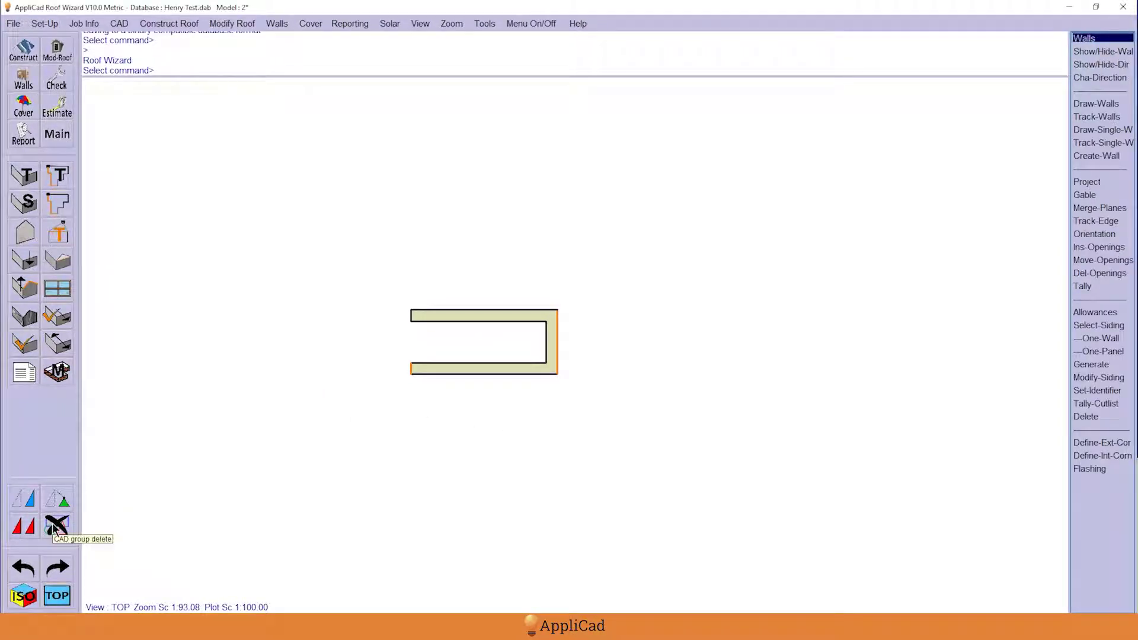
# - Group-move the window-selected U-shaped walls further to the right
pyautogui.click(22, 500)
pyautogui.click(331, 259)
pyautogui.click(589, 441)
pyautogui.rightClick(554, 411)
pyautogui.click(432, 399)
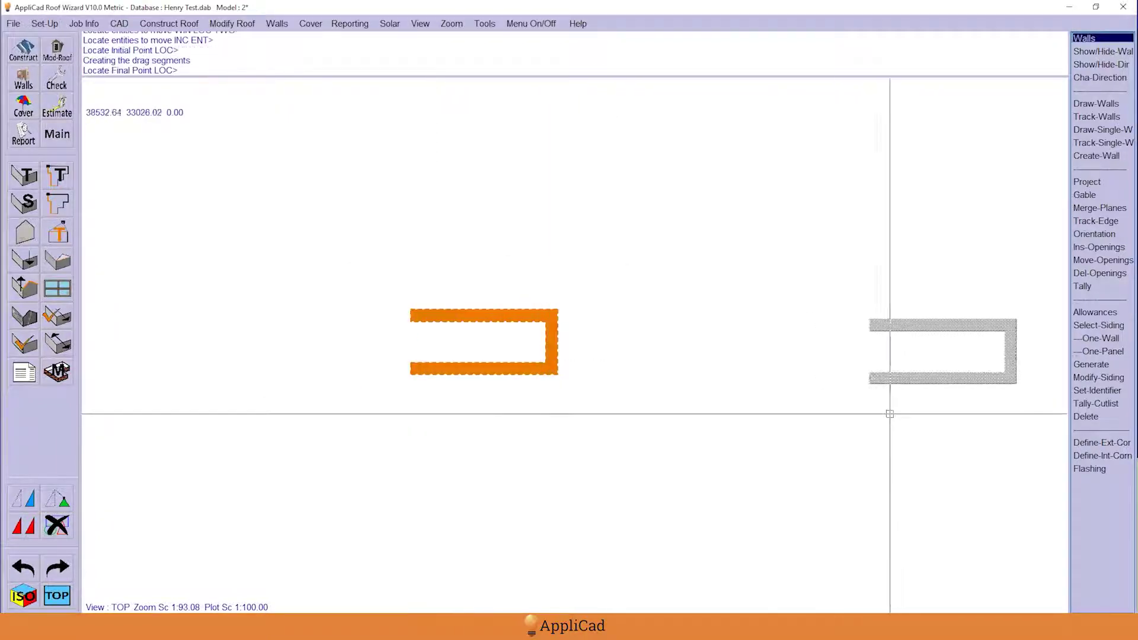
pyautogui.click(929, 409)
pyautogui.rightClick(604, 349)
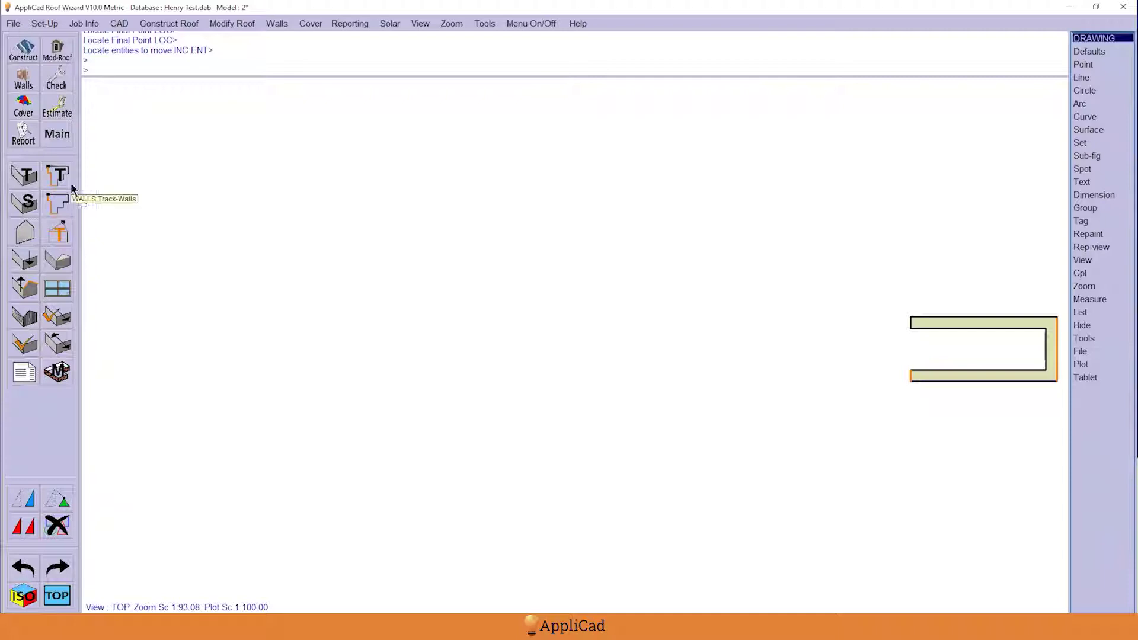
# - Load PROPOSED MAIN_FRONT ELEVATIONS (2).pdf as the tracing underlay
pyautogui.click(29, 176)
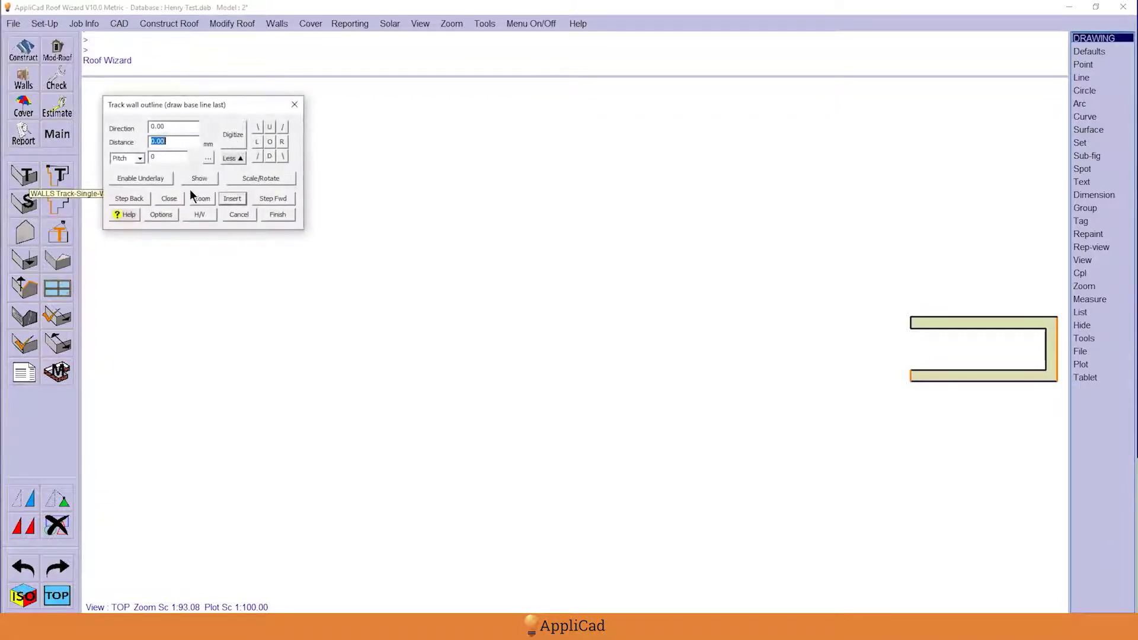
pyautogui.click(156, 178)
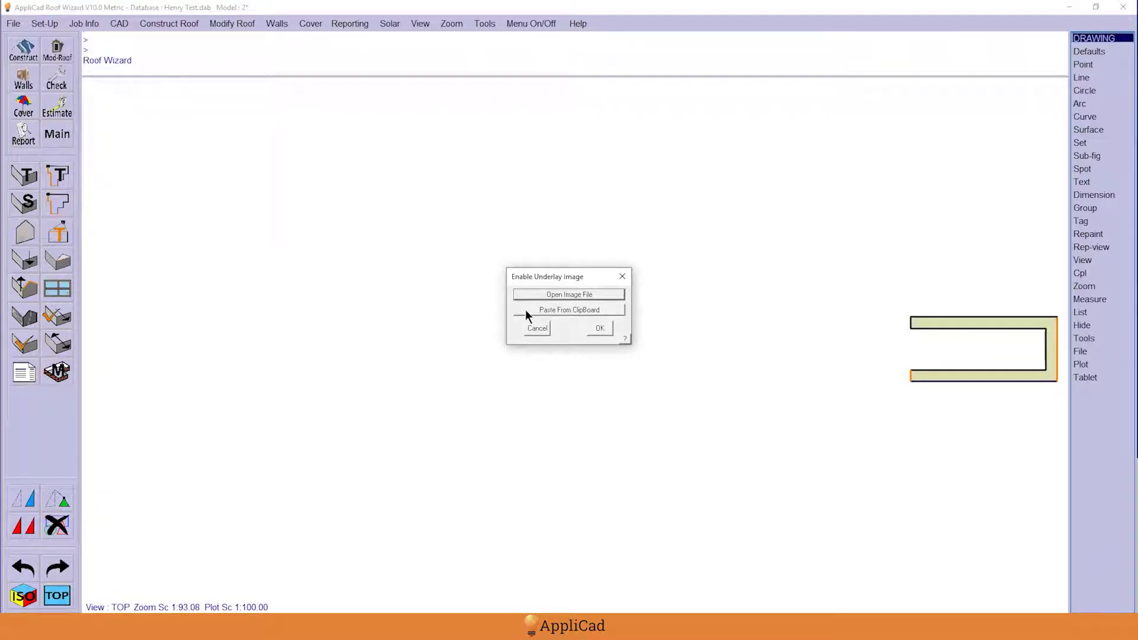
pyautogui.click(578, 295)
pyautogui.click(536, 229)
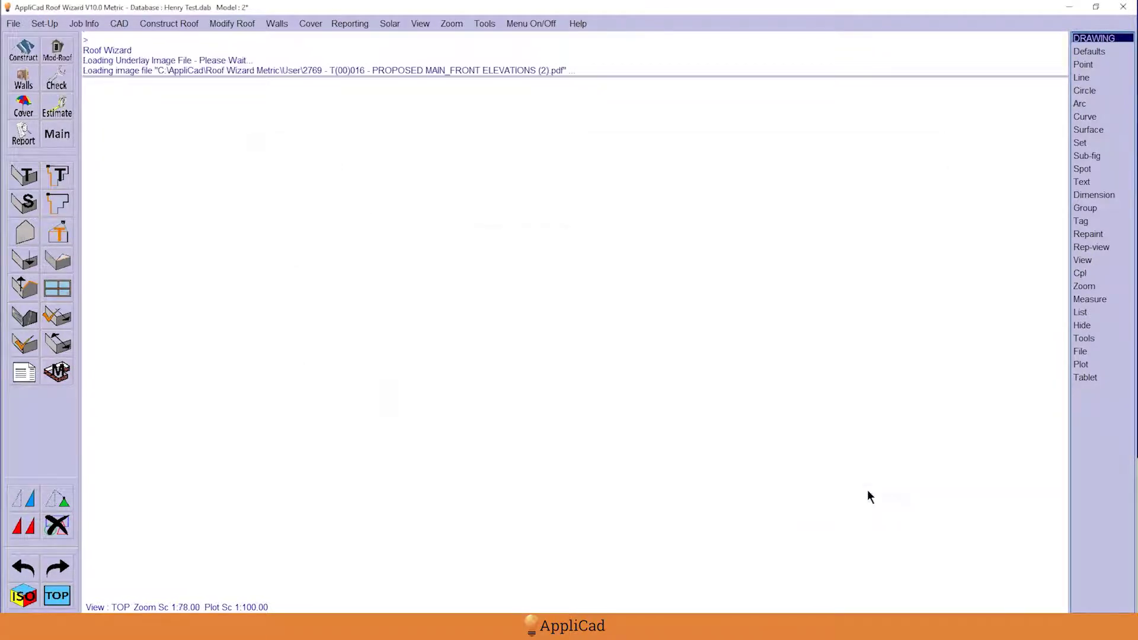
pyautogui.click(868, 489)
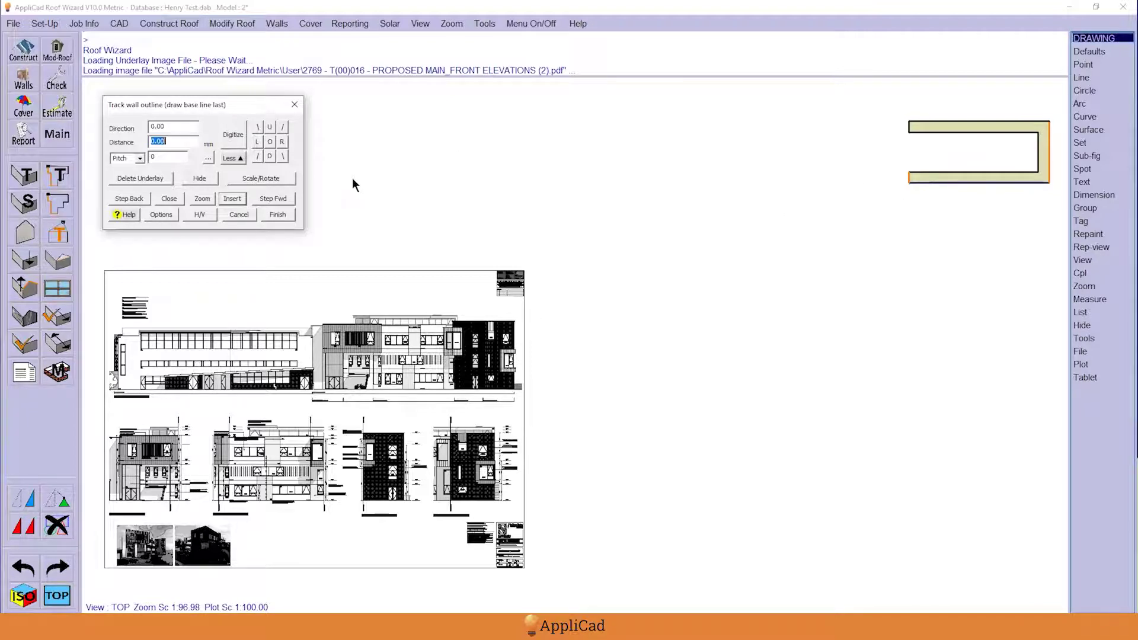
# - Measure the current 1603.01 bay edge on the image in the Scale/Rotate dialog
pyautogui.click(268, 176)
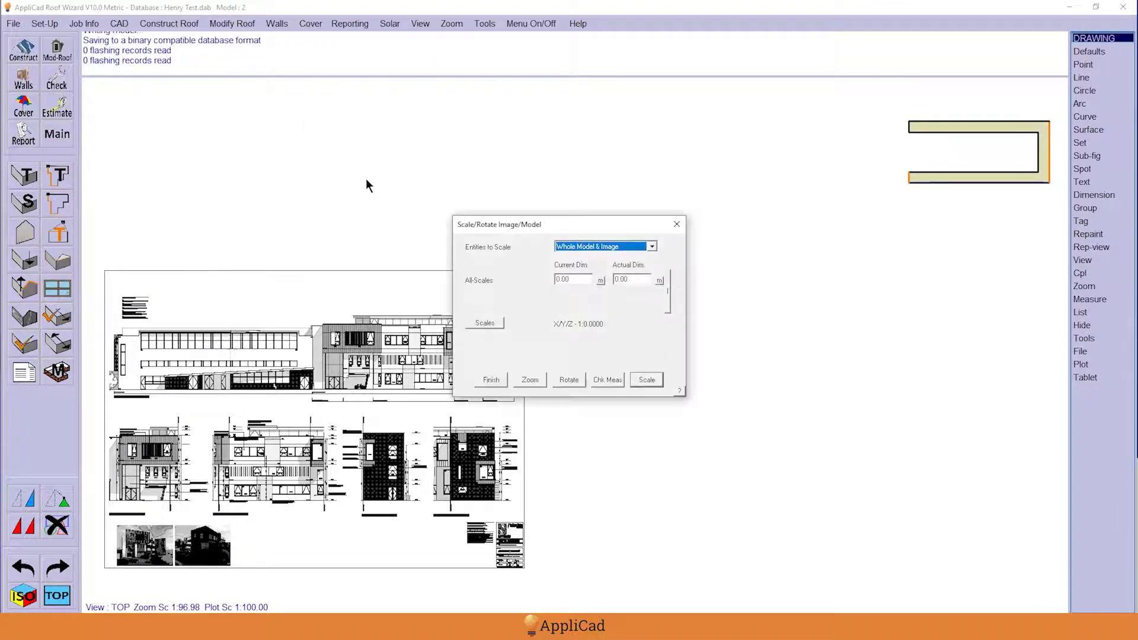
pyautogui.click(601, 280)
pyautogui.scroll(5, 523, 368)
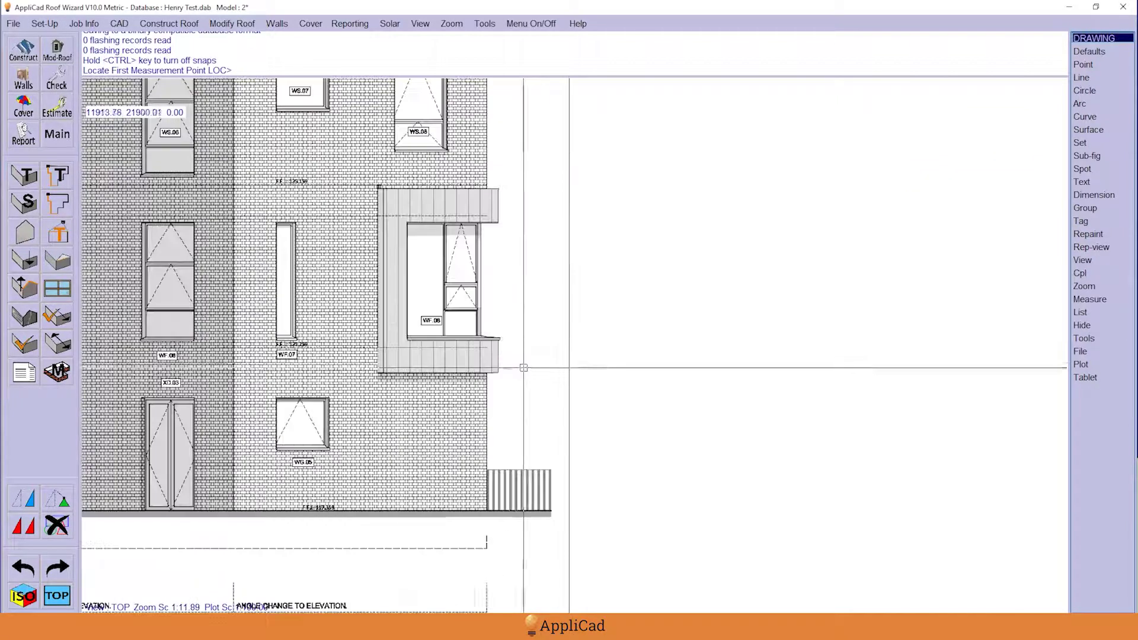
pyautogui.scroll(3, 519, 313)
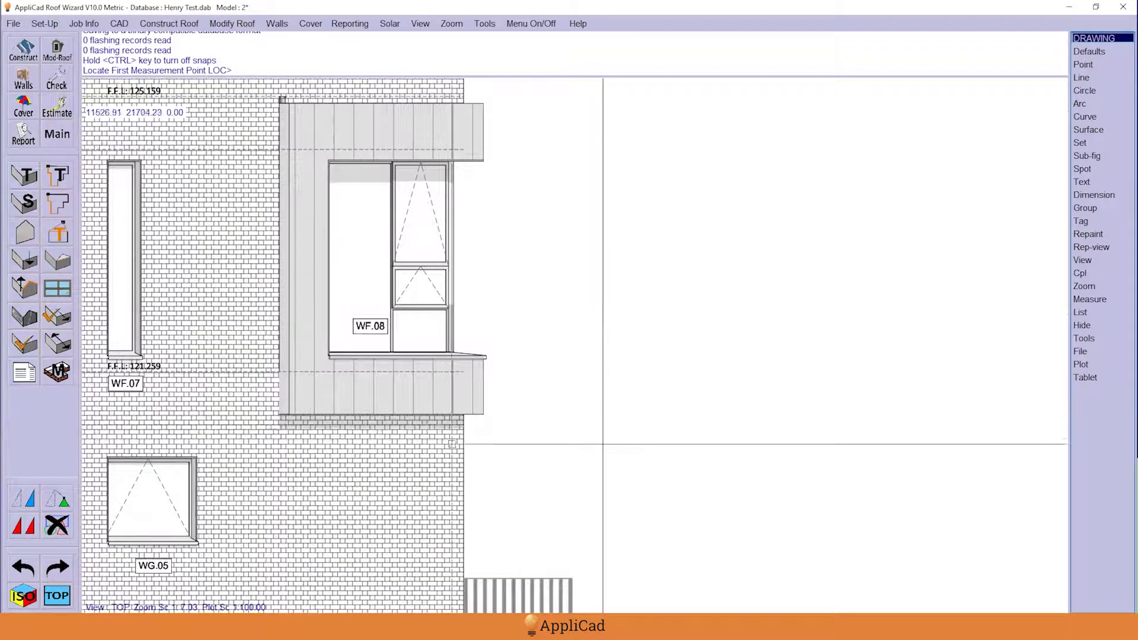
pyautogui.scroll(8, 459, 424)
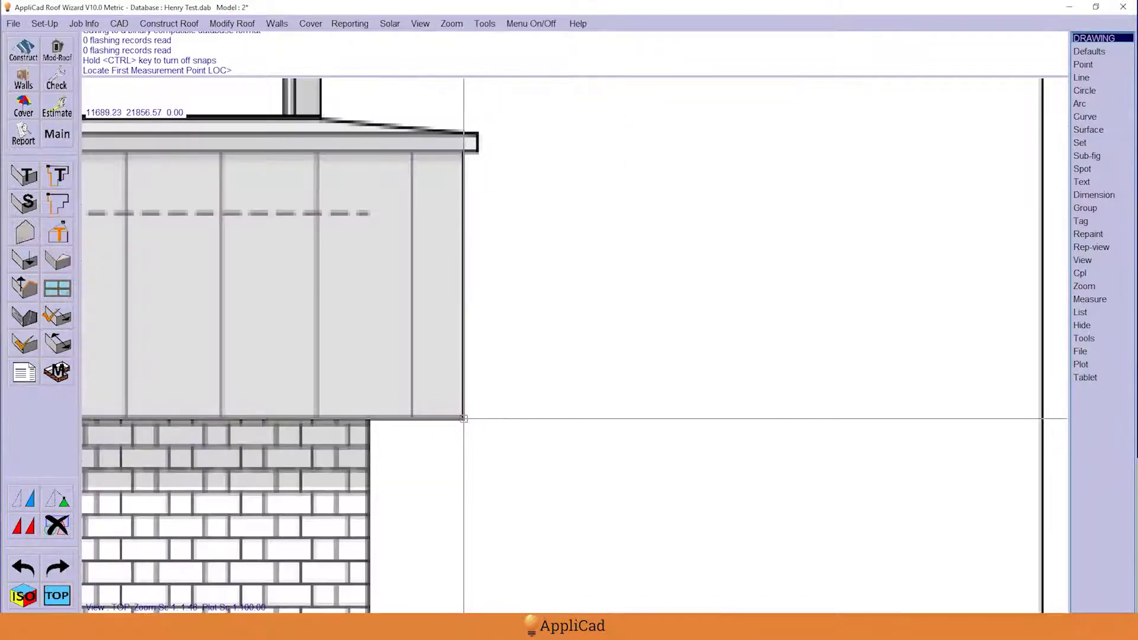
pyautogui.click(464, 418)
pyautogui.scroll(-3, 535, 511)
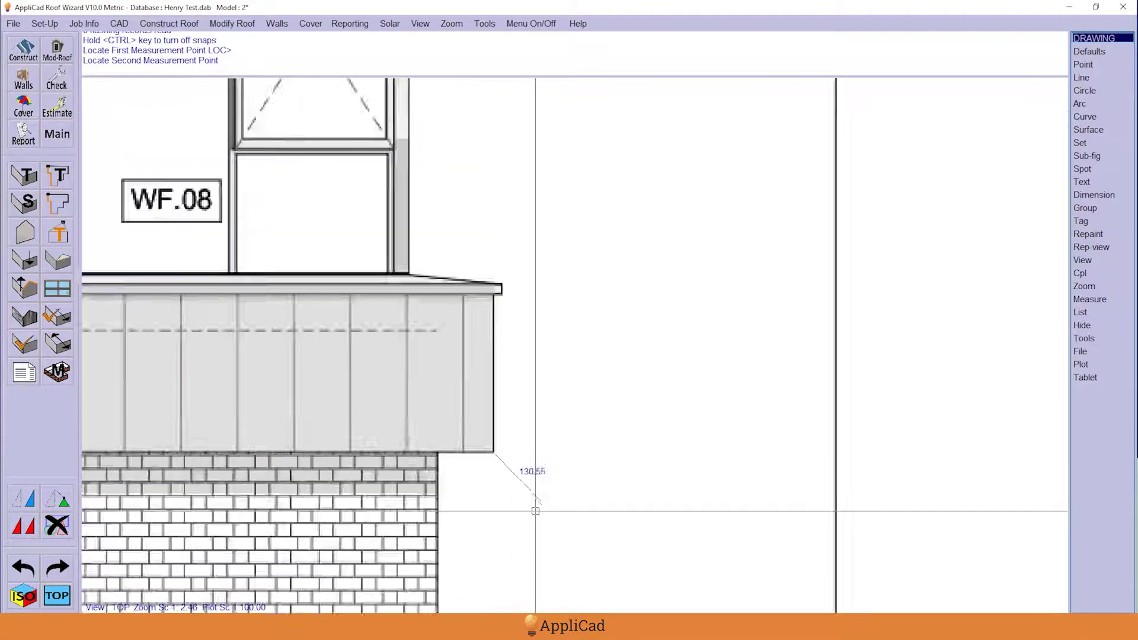
pyautogui.scroll(-8, 535, 511)
pyautogui.scroll(7, 508, 252)
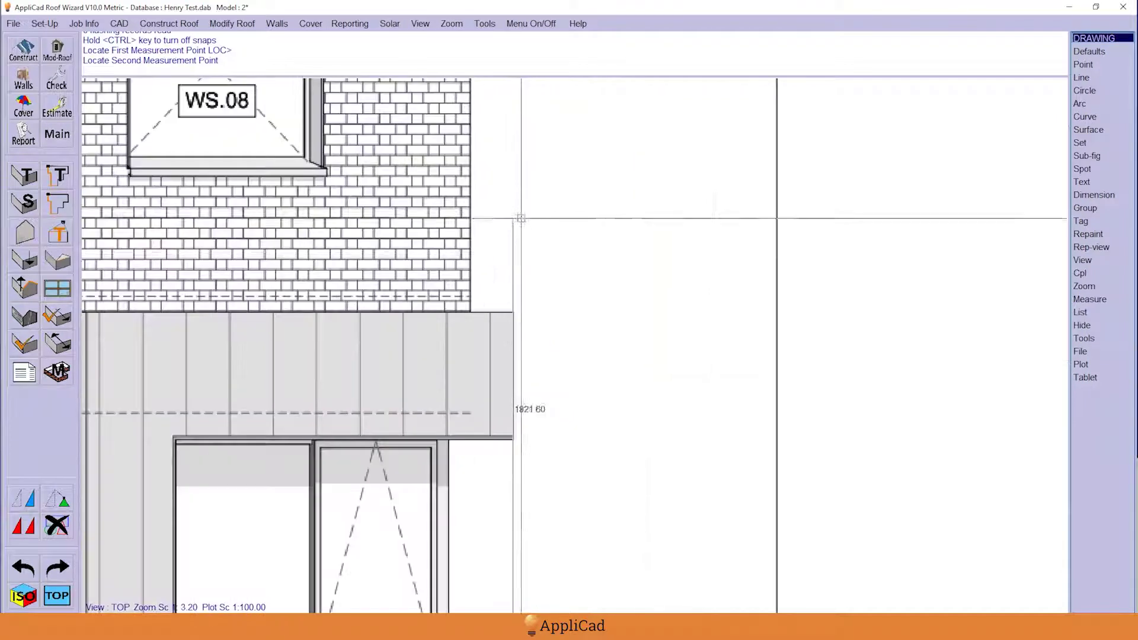
pyautogui.scroll(5, 508, 252)
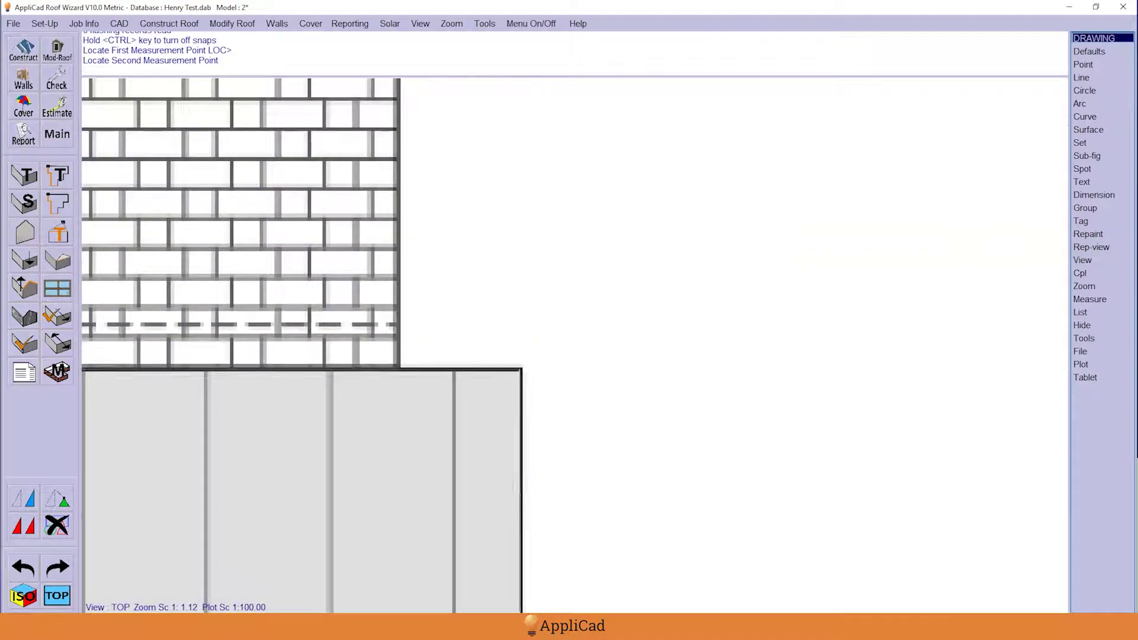
pyautogui.click(522, 480)
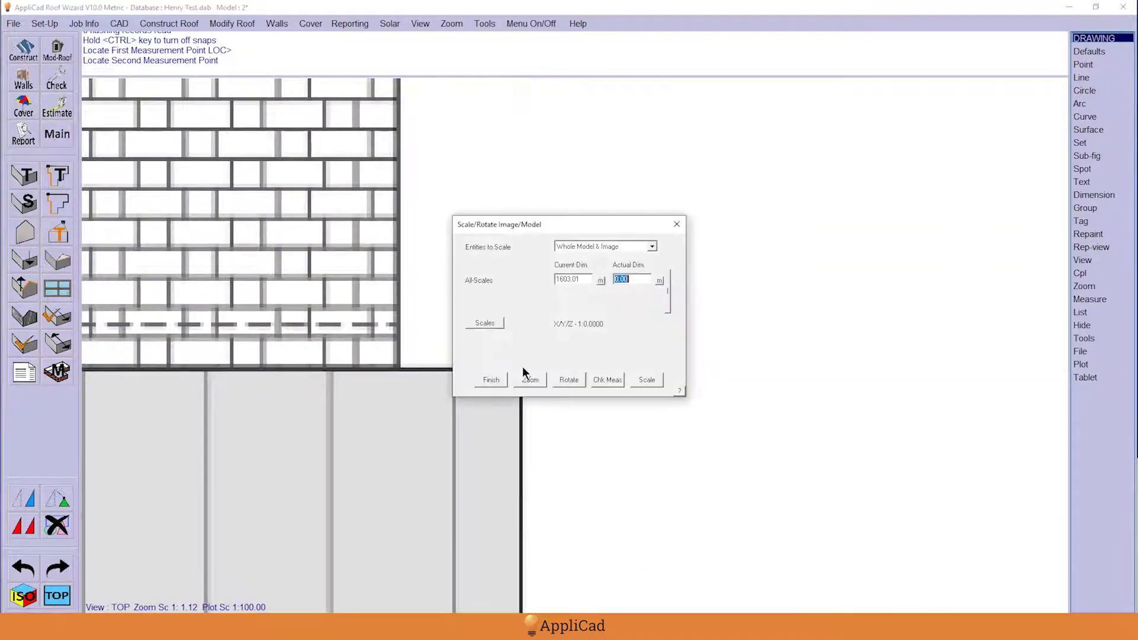
# - Measure the actual 4400.01 span between the lower and upper wall corners
pyautogui.click(659, 280)
pyautogui.scroll(-15, 283, 396)
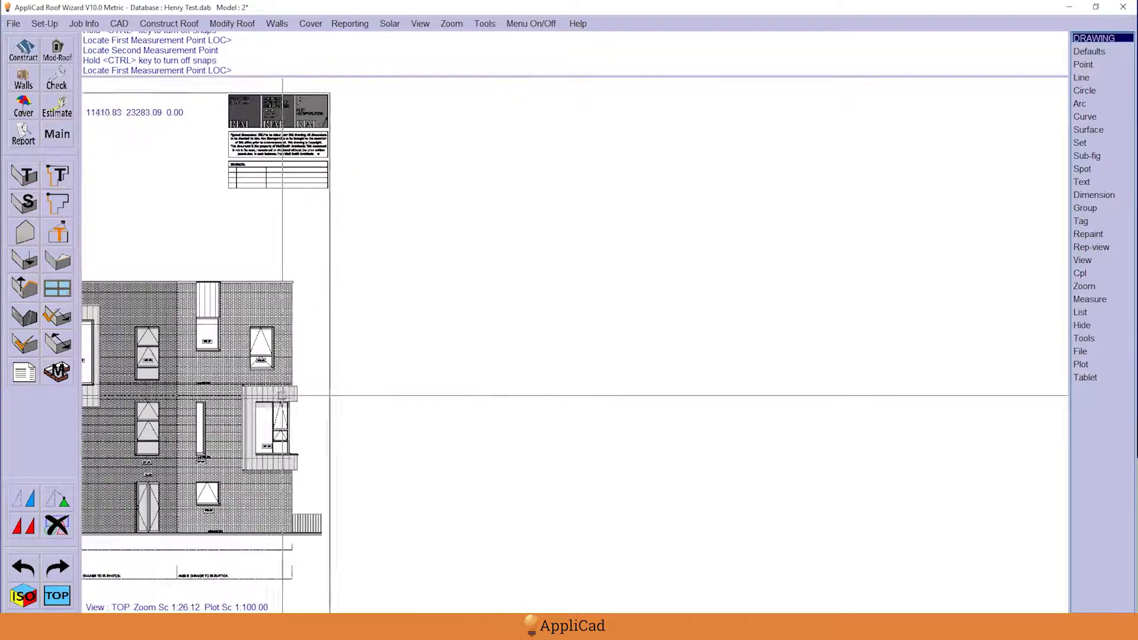
pyautogui.scroll(-7, 282, 396)
pyautogui.scroll(8, 652, 178)
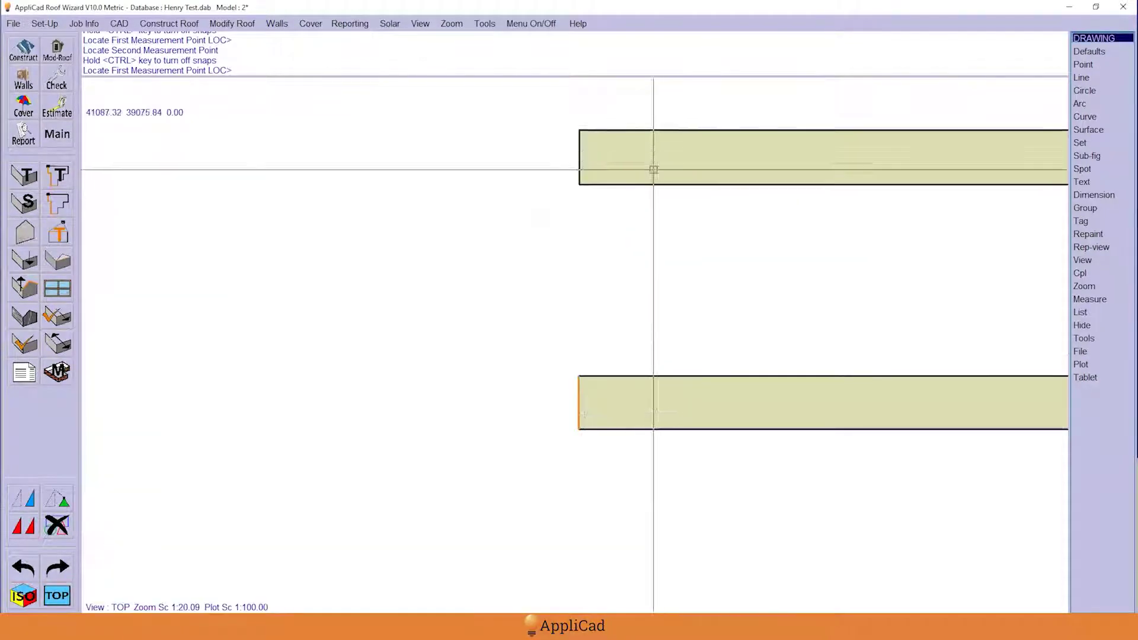
pyautogui.middleClick(577, 430)
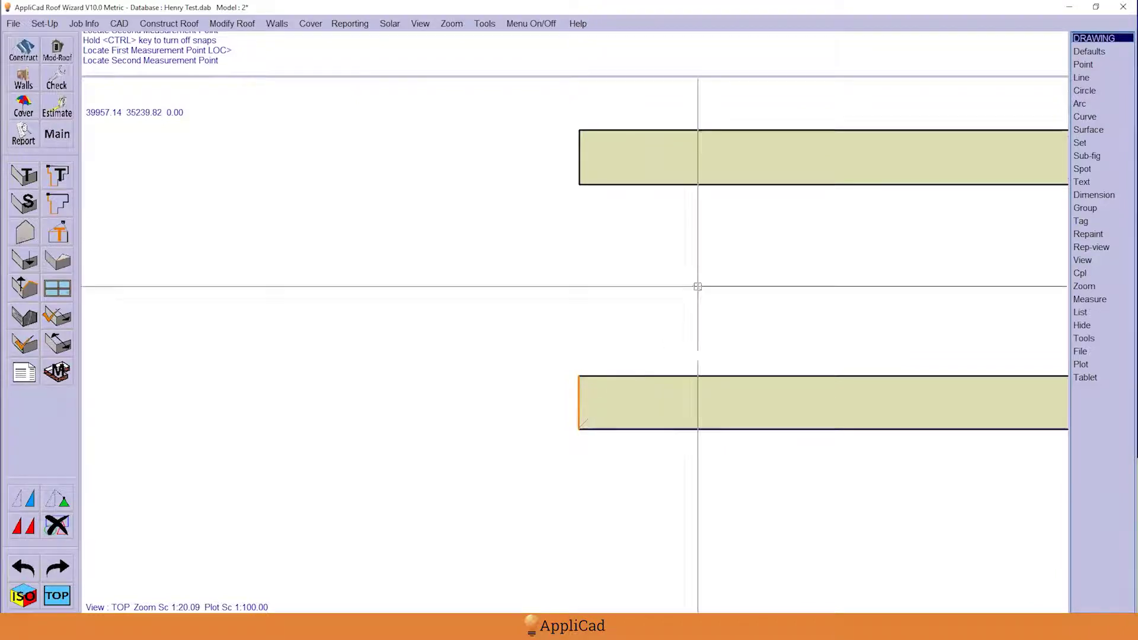
pyautogui.middleClick(578, 131)
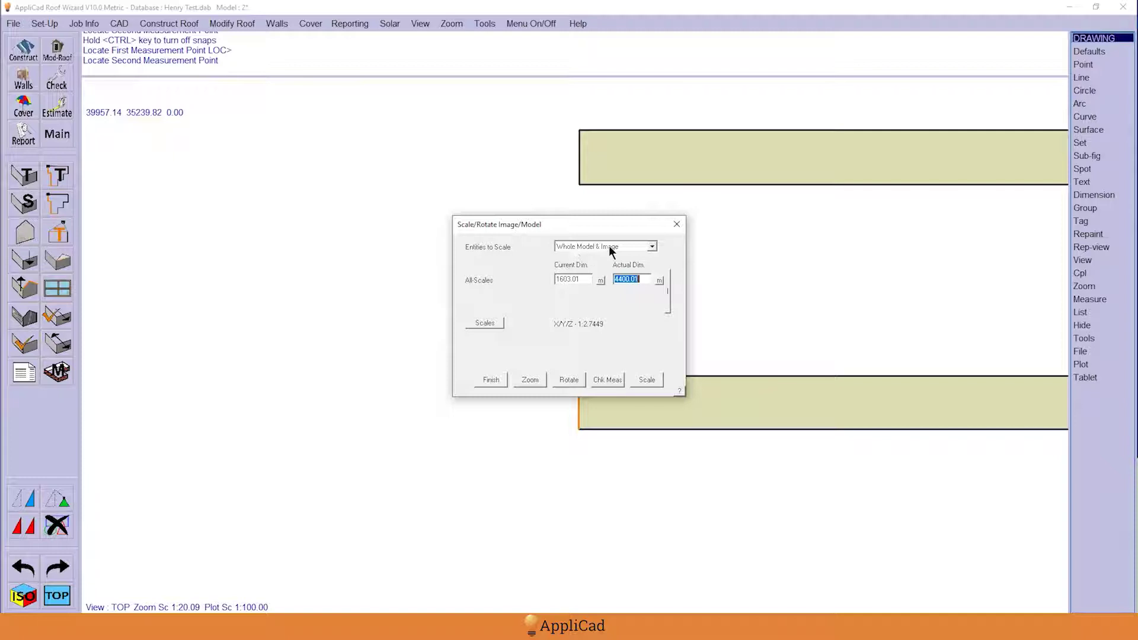
# - Set Entities to Scale to Image Only and apply the scaling
pyautogui.click(651, 246)
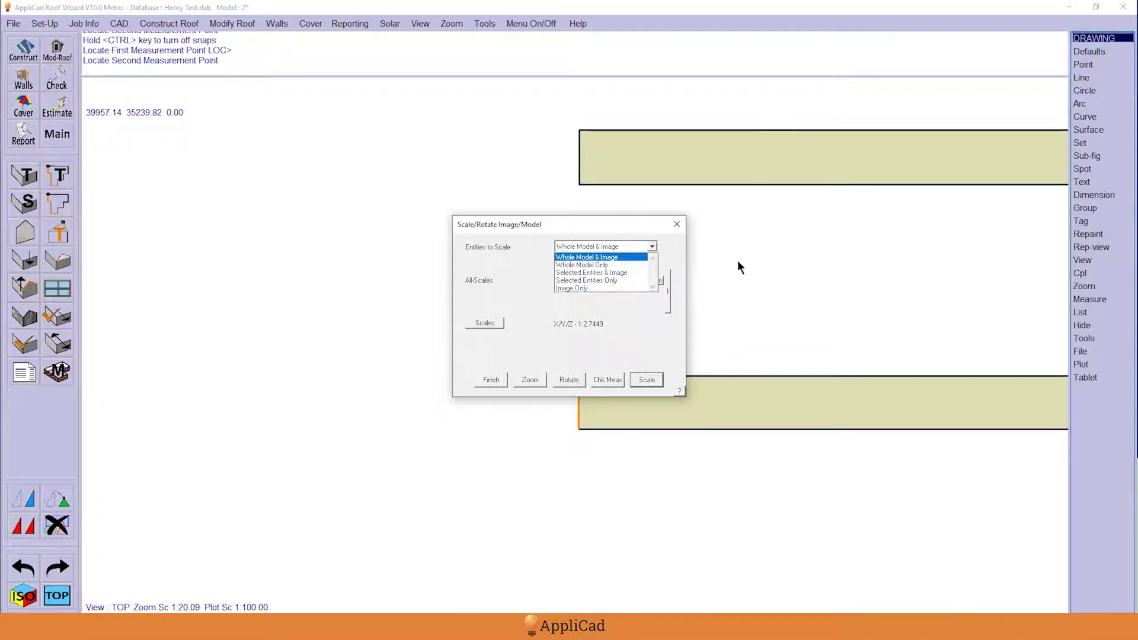
pyautogui.click(576, 288)
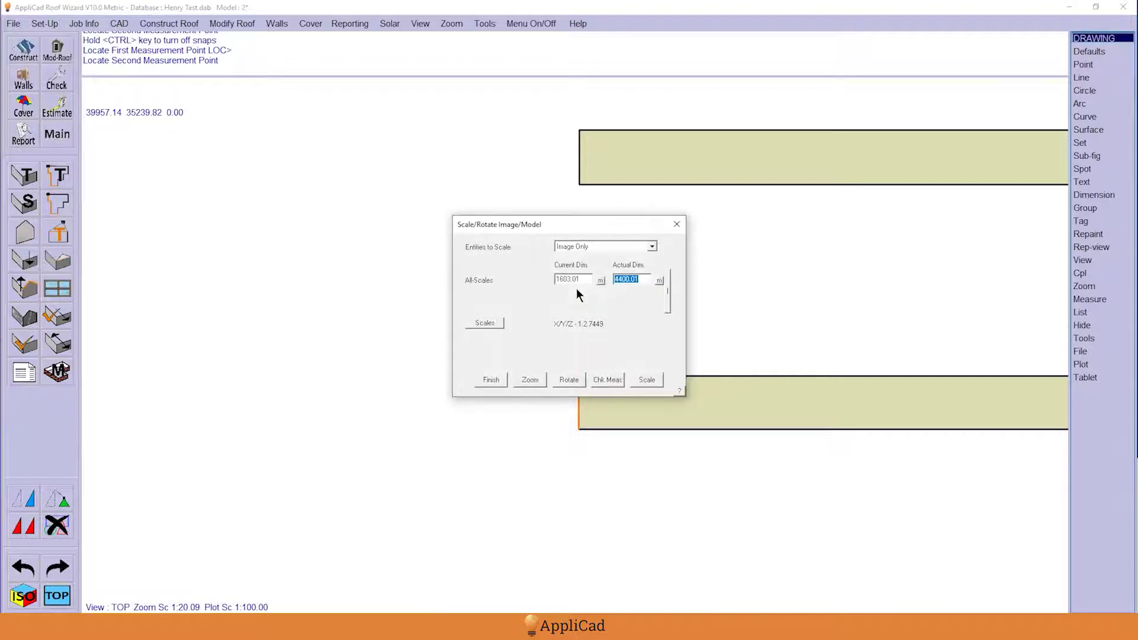
pyautogui.click(645, 380)
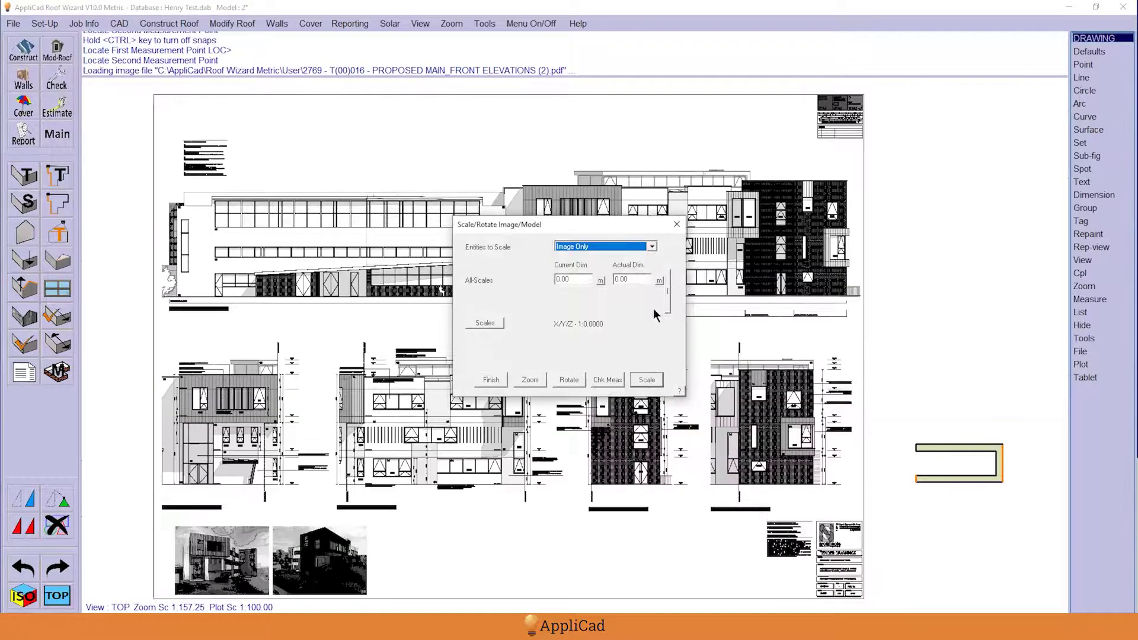
# - Close scaling and tracing, then select the wall outline for a group move
pyautogui.press('Escape')
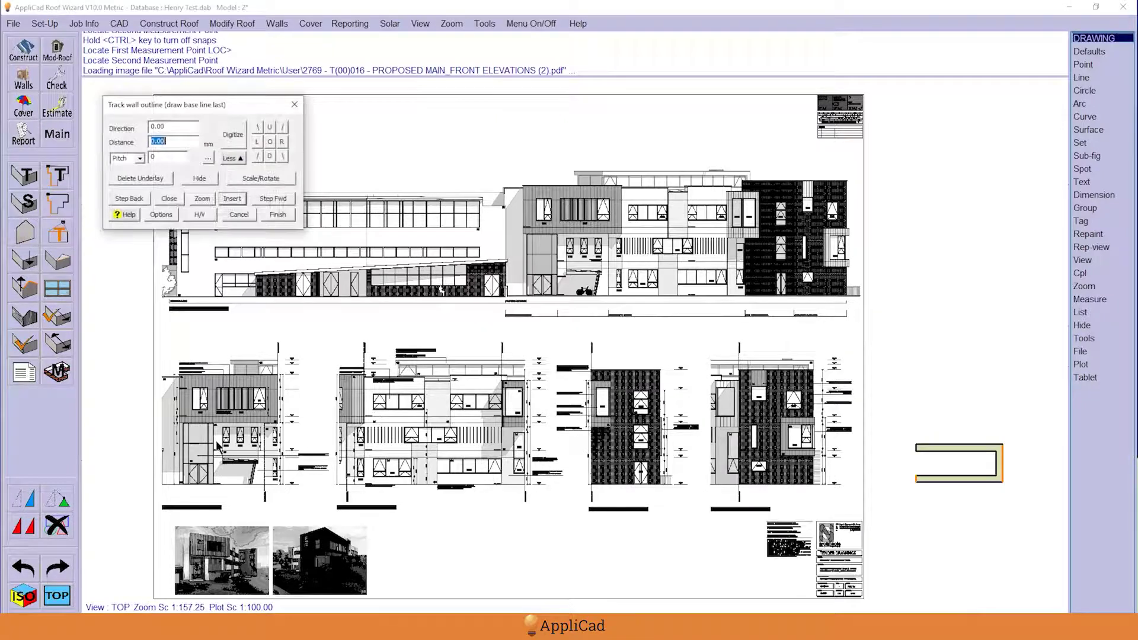
pyautogui.press('Escape')
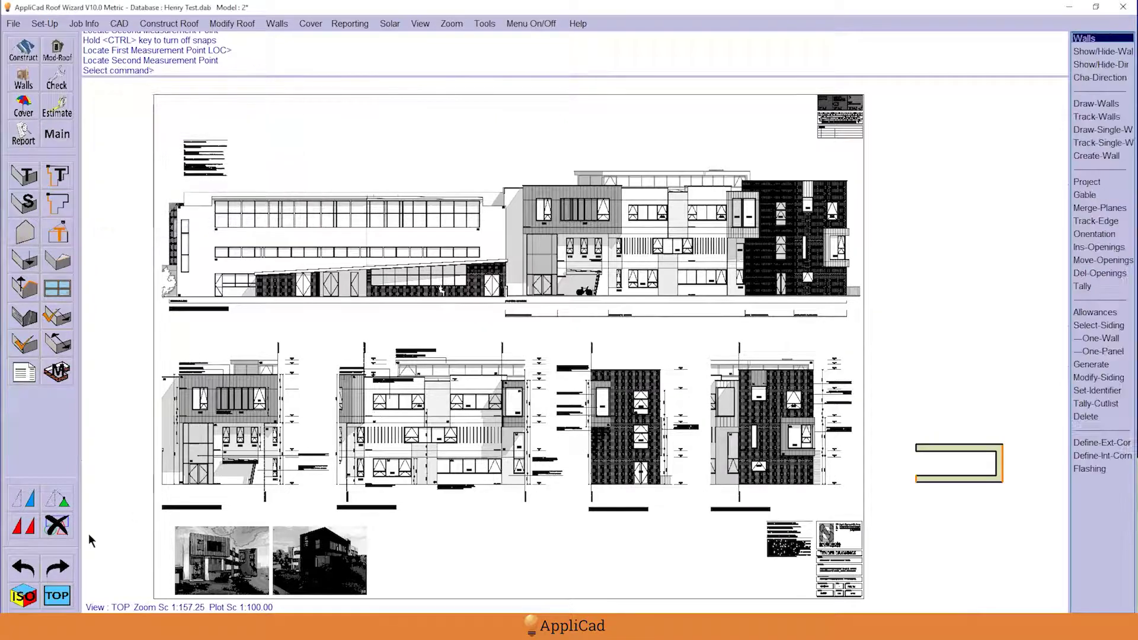
pyautogui.click(27, 499)
pyautogui.click(889, 419)
pyautogui.click(1011, 507)
pyautogui.press('Return')
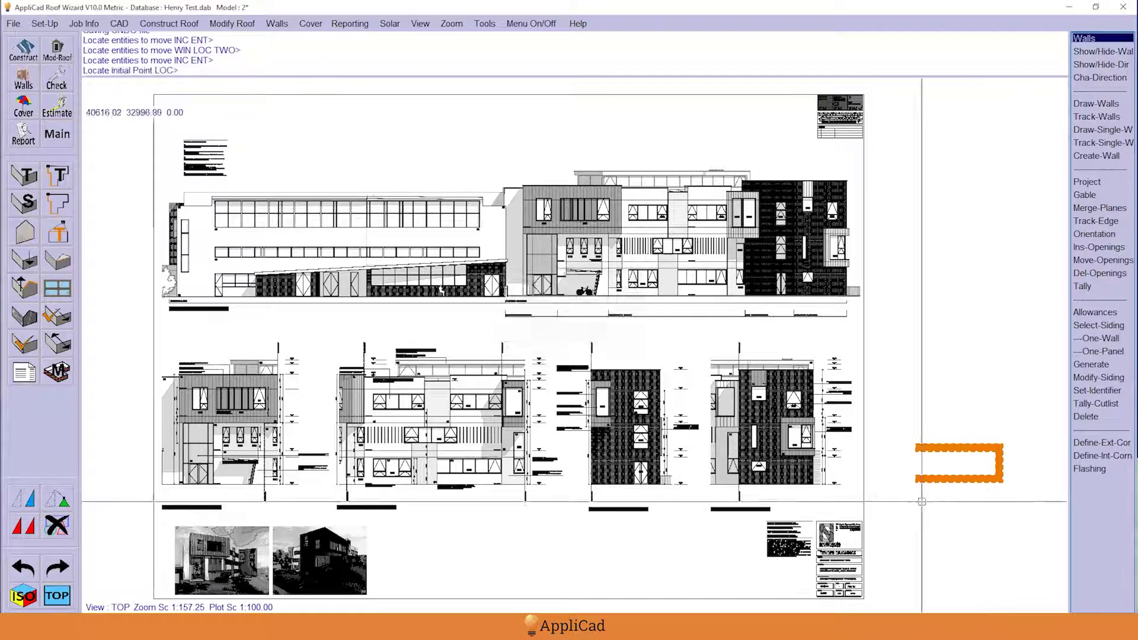
pyautogui.click(916, 448)
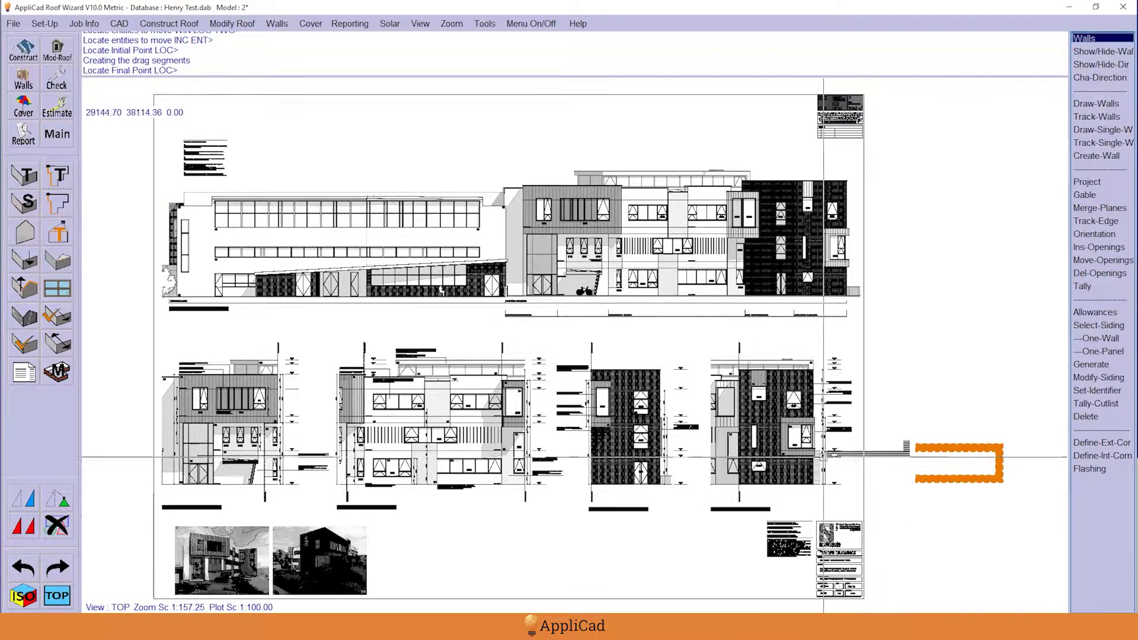
# - Extend the yellow wall's drag segments to the right to finish it beside the feature box
pyautogui.scroll(3, 824, 457)
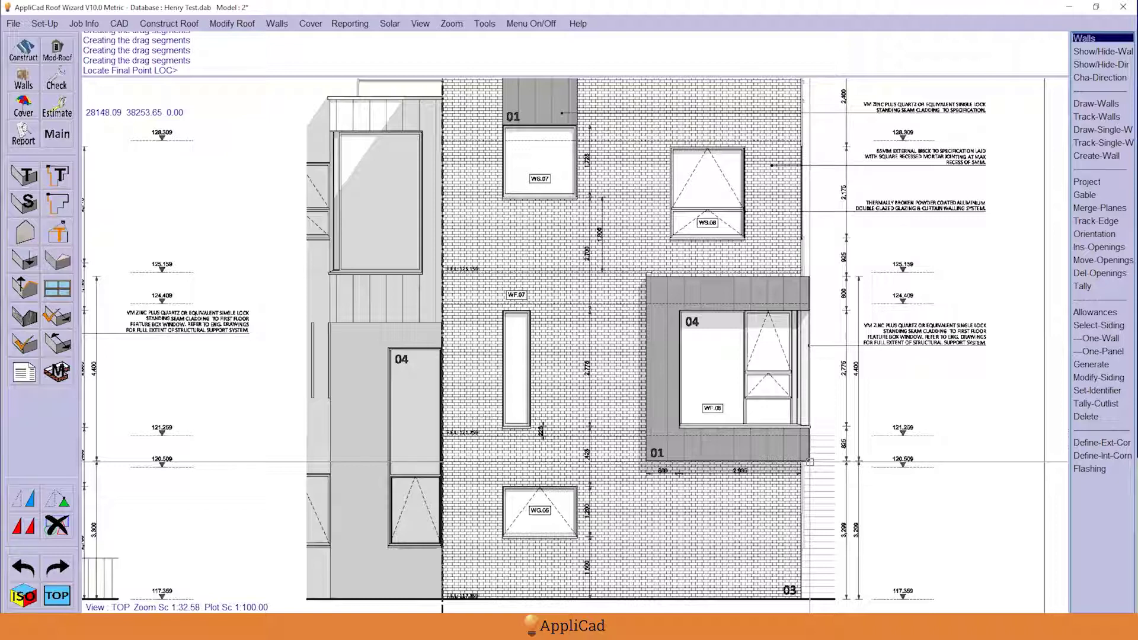
pyautogui.click(810, 462)
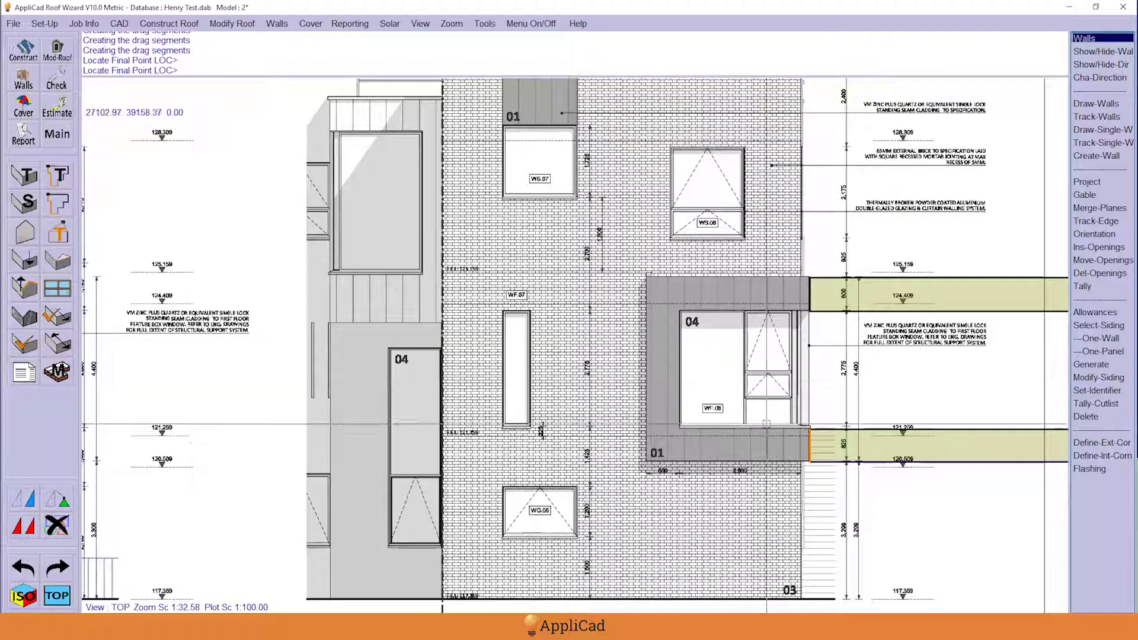
pyautogui.scroll(1, 835, 436)
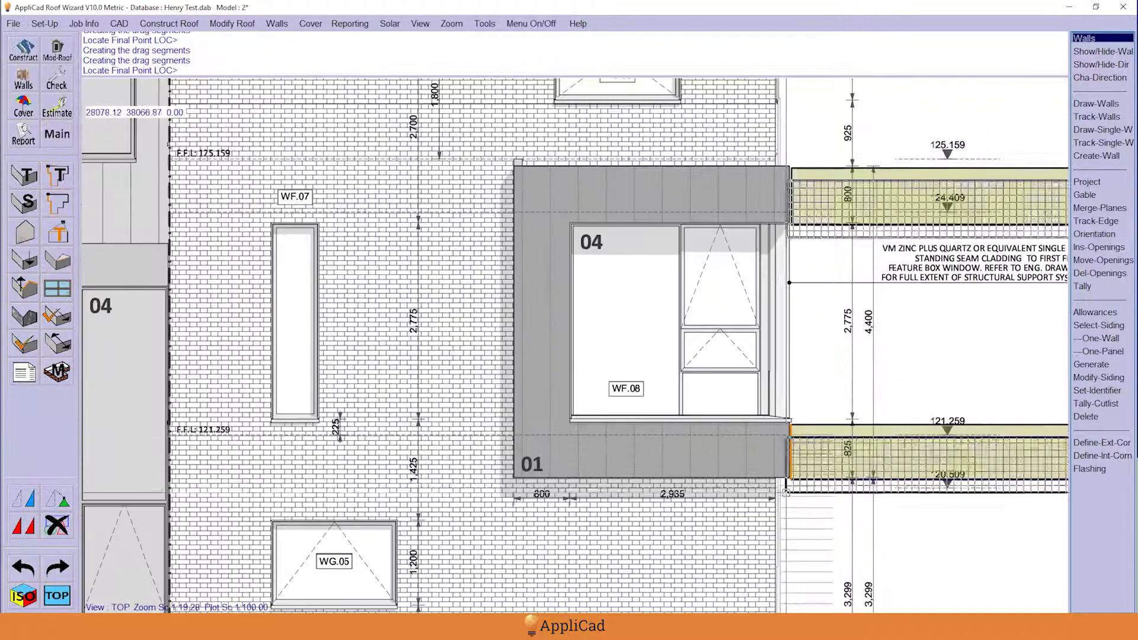
pyautogui.scroll(3, 768, 488)
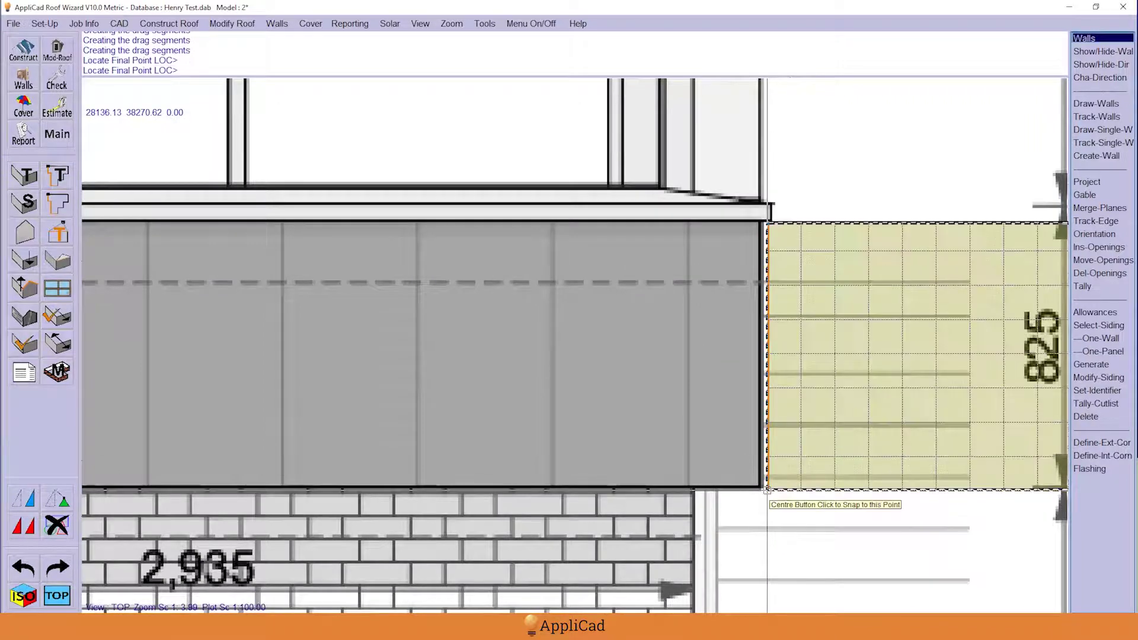
pyautogui.click(874, 492)
pyautogui.scroll(-1, 875, 492)
pyautogui.scroll(-3, 874, 493)
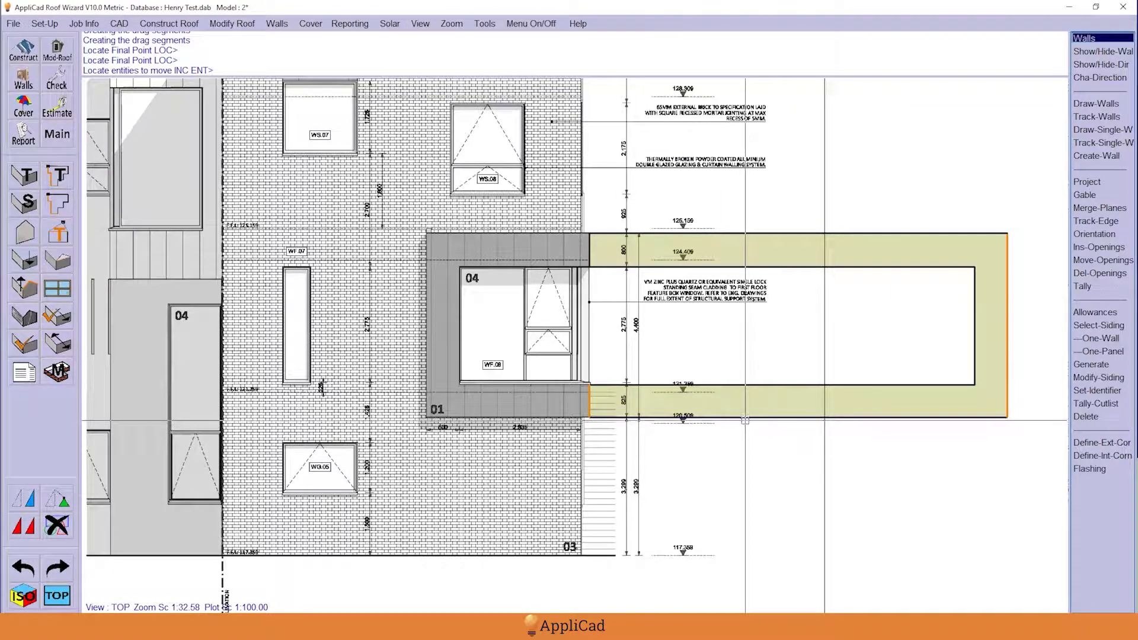
pyautogui.scroll(4, 737, 423)
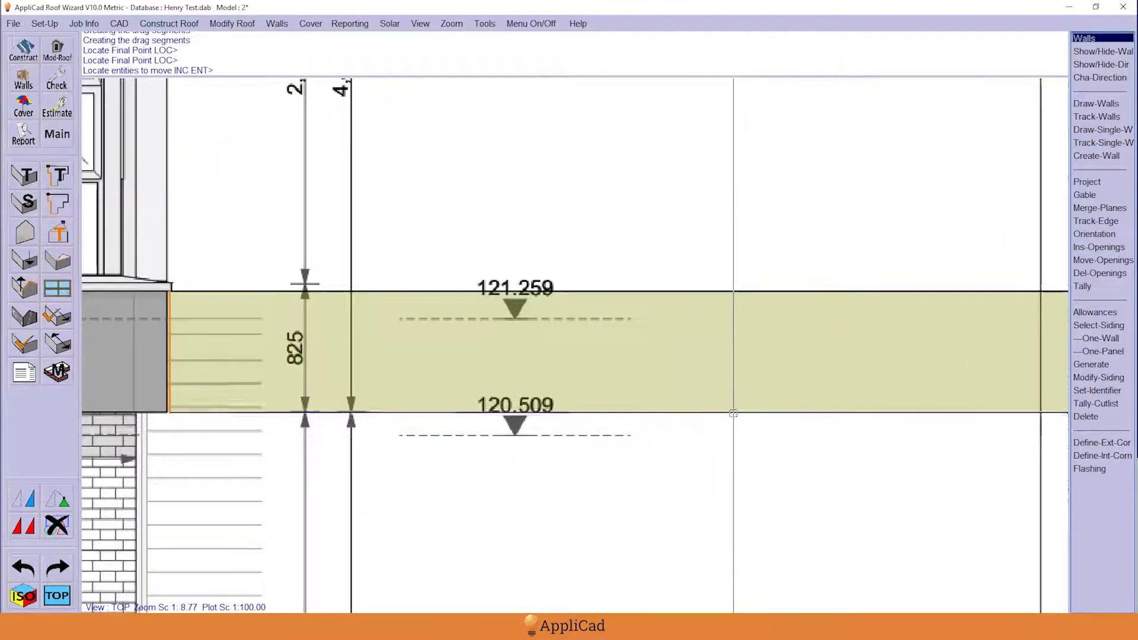
# - Window-select the wall and move it right, clear of the elevation
pyautogui.click(736, 412)
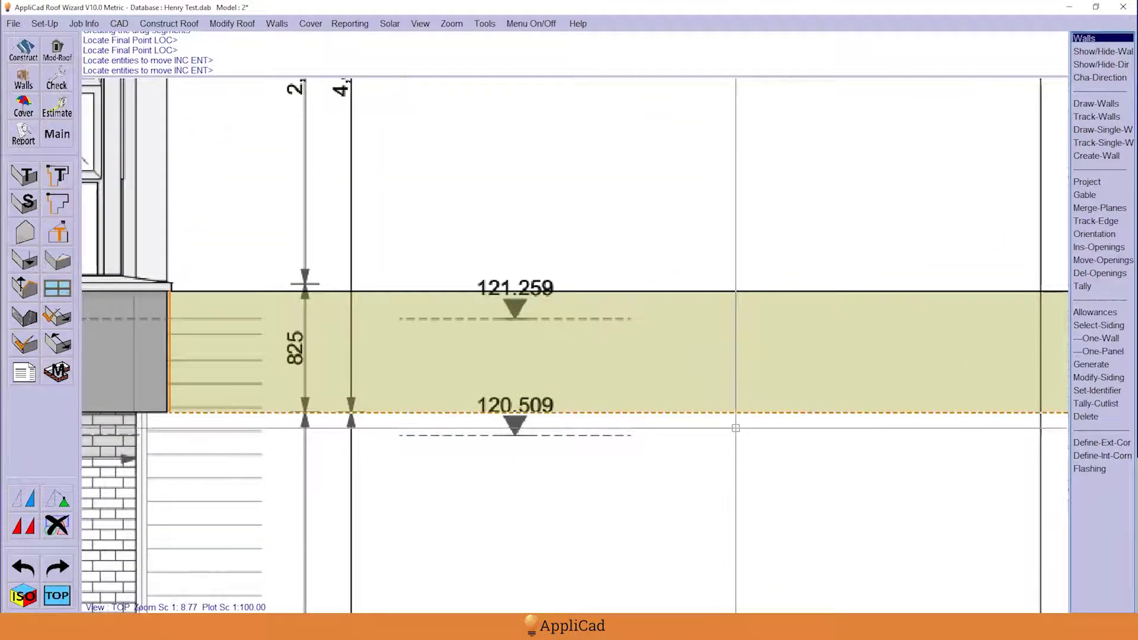
pyautogui.scroll(-4, 736, 427)
pyautogui.scroll(-3, 425, 397)
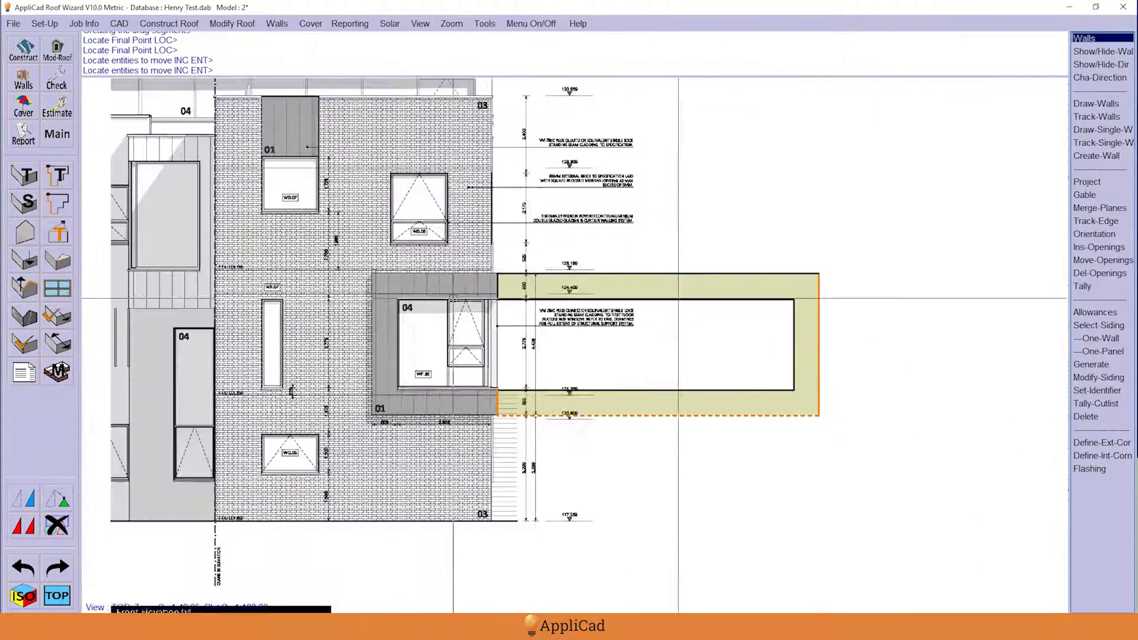
pyautogui.click(493, 230)
pyautogui.click(883, 464)
pyautogui.press('Return')
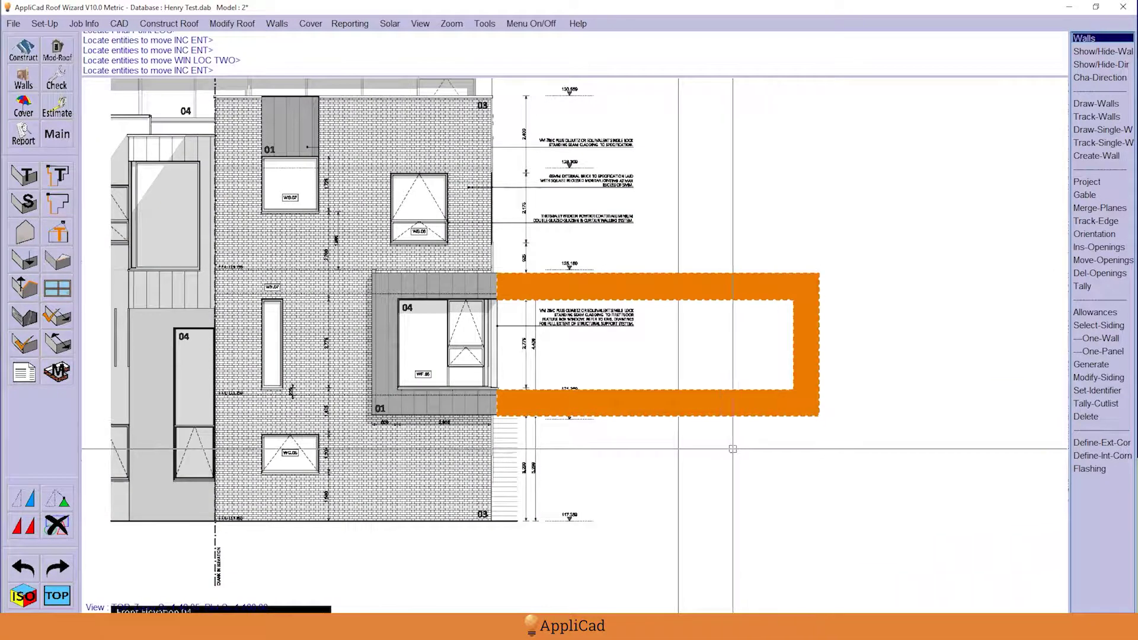
pyautogui.scroll(5, 437, 326)
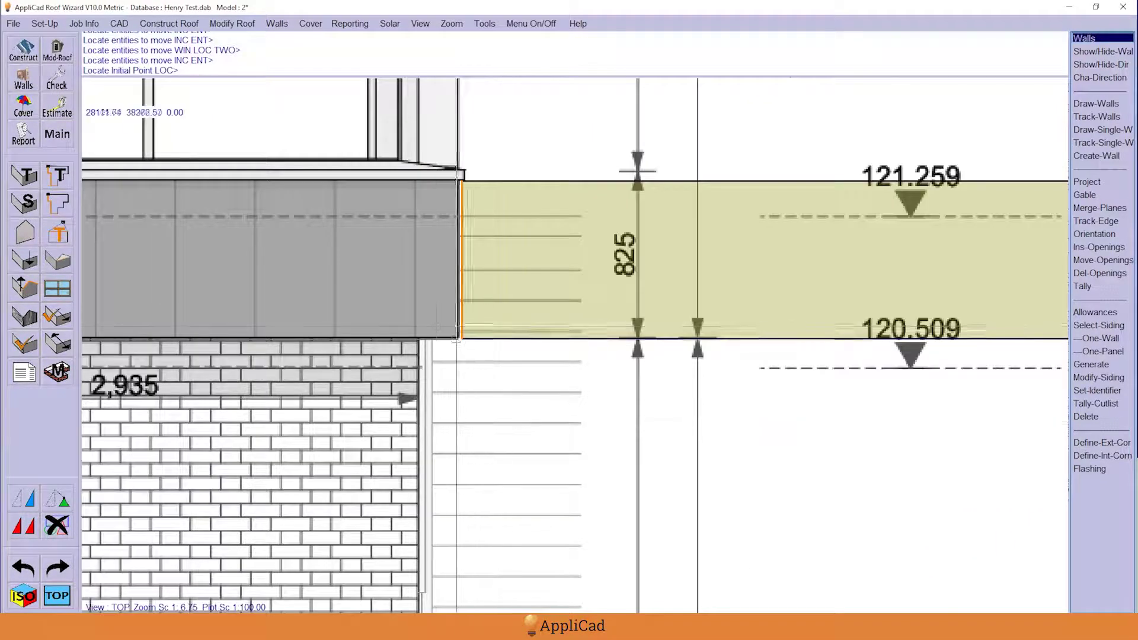
pyautogui.click(692, 336)
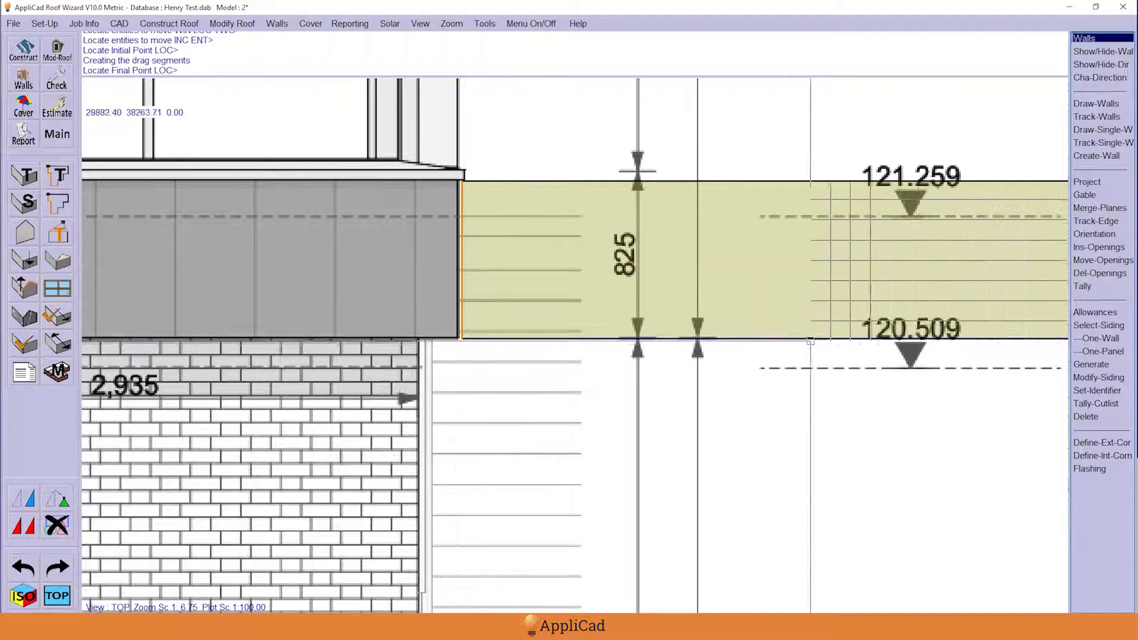
pyautogui.click(850, 338)
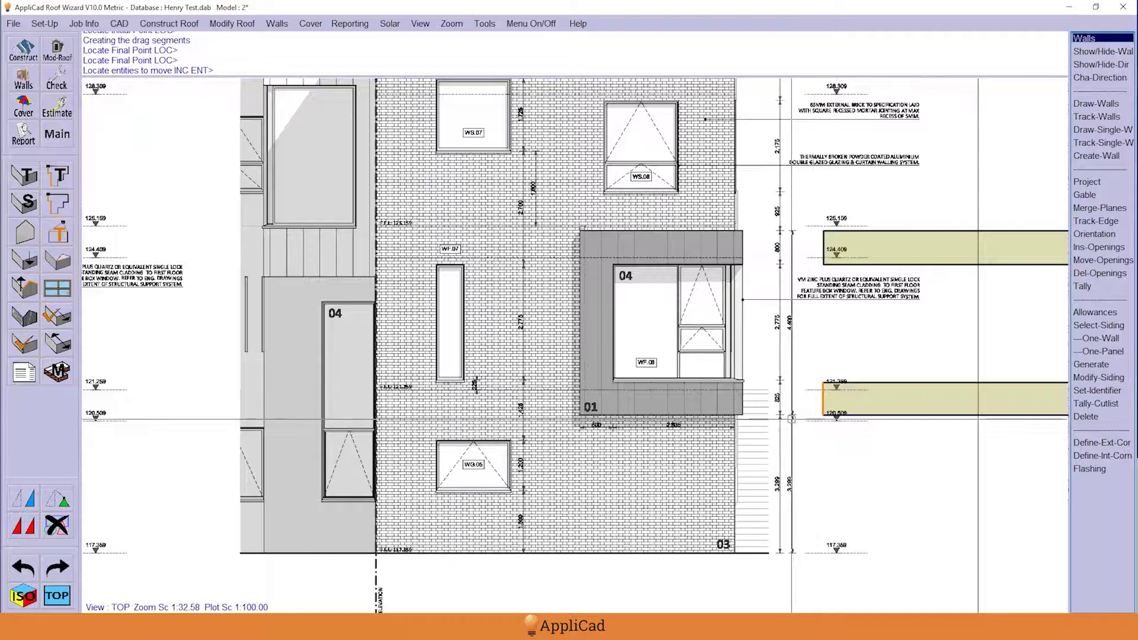
pyautogui.rightClick(653, 450)
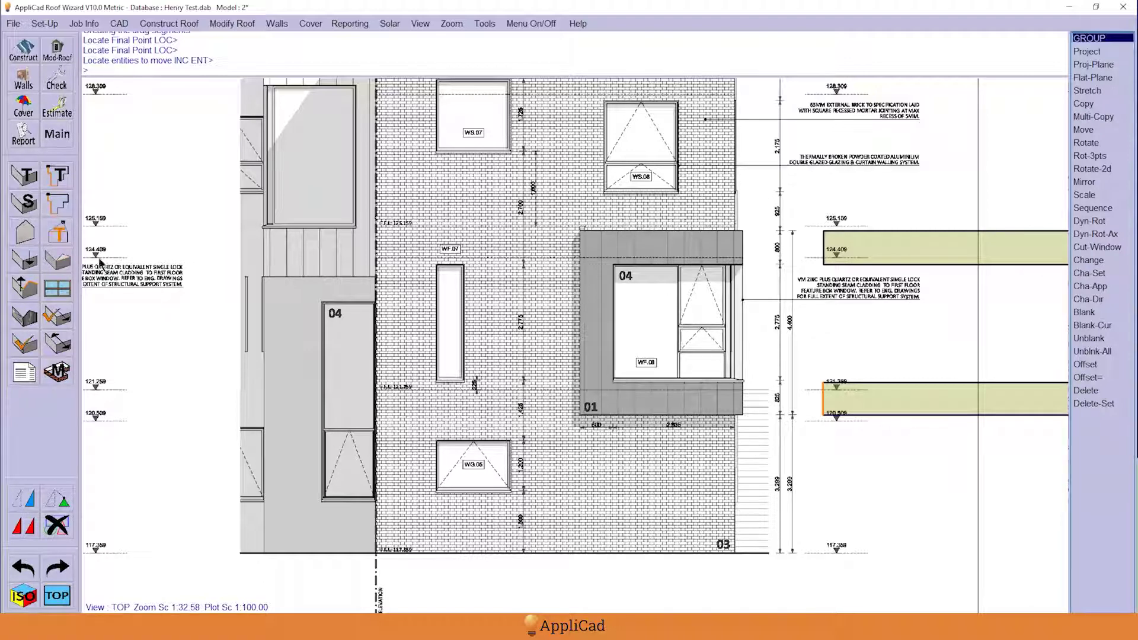
# - Start digitizing a wall outline on the underlay, placing the first point at box 01's corner
pyautogui.click(28, 185)
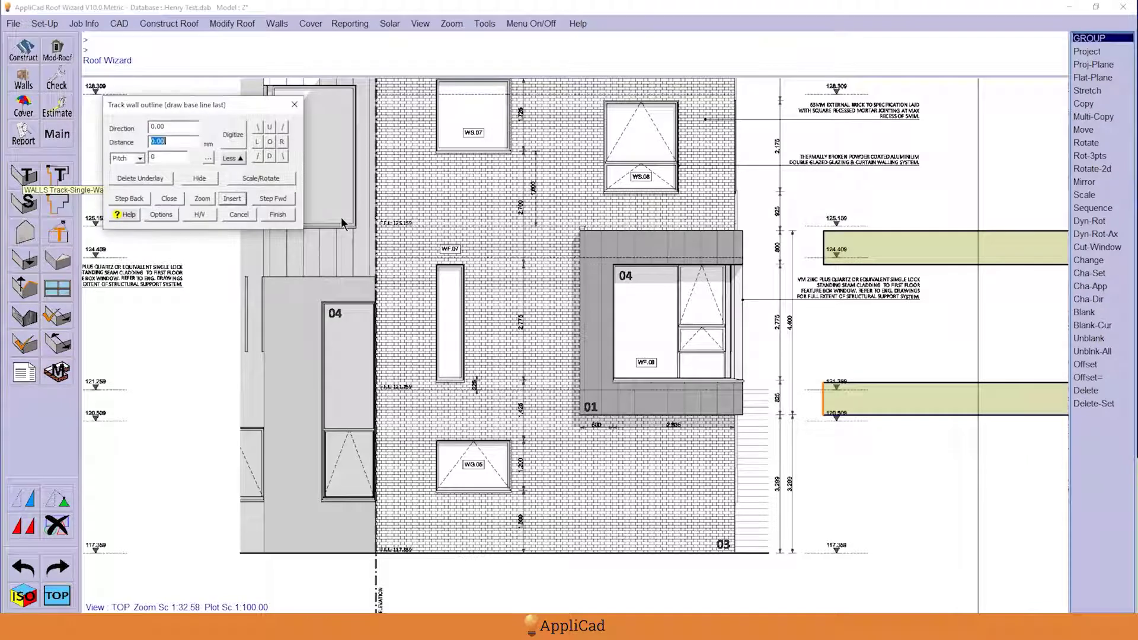
pyautogui.click(234, 139)
pyautogui.click(613, 343)
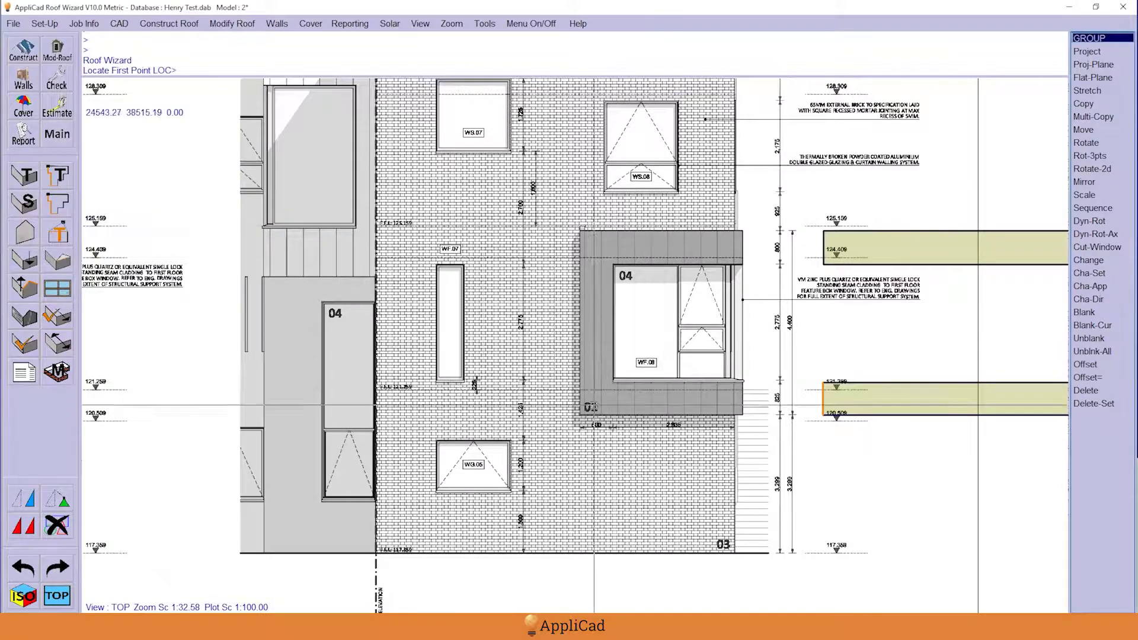
pyautogui.scroll(5, 590, 411)
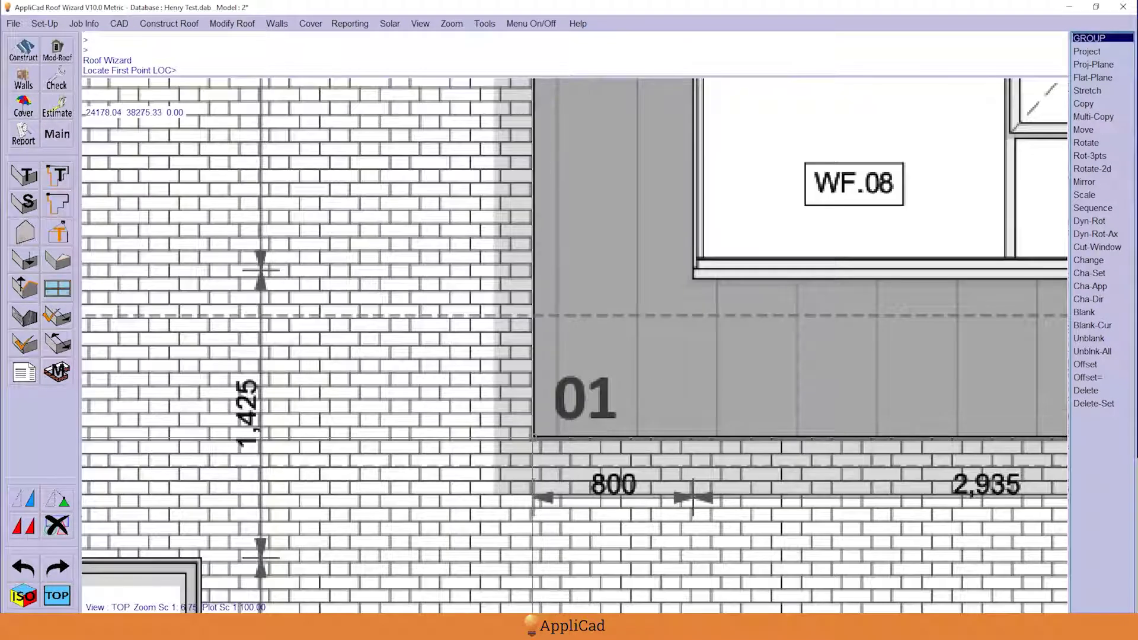
pyautogui.click(533, 437)
pyautogui.scroll(-5, 533, 437)
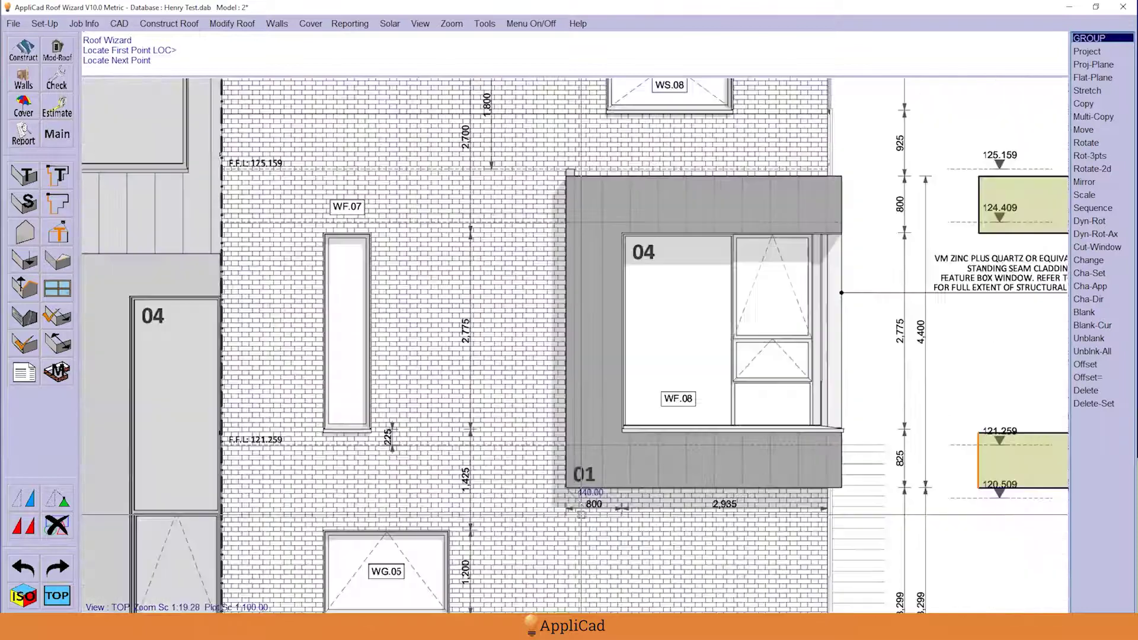
pyautogui.scroll(6, 584, 177)
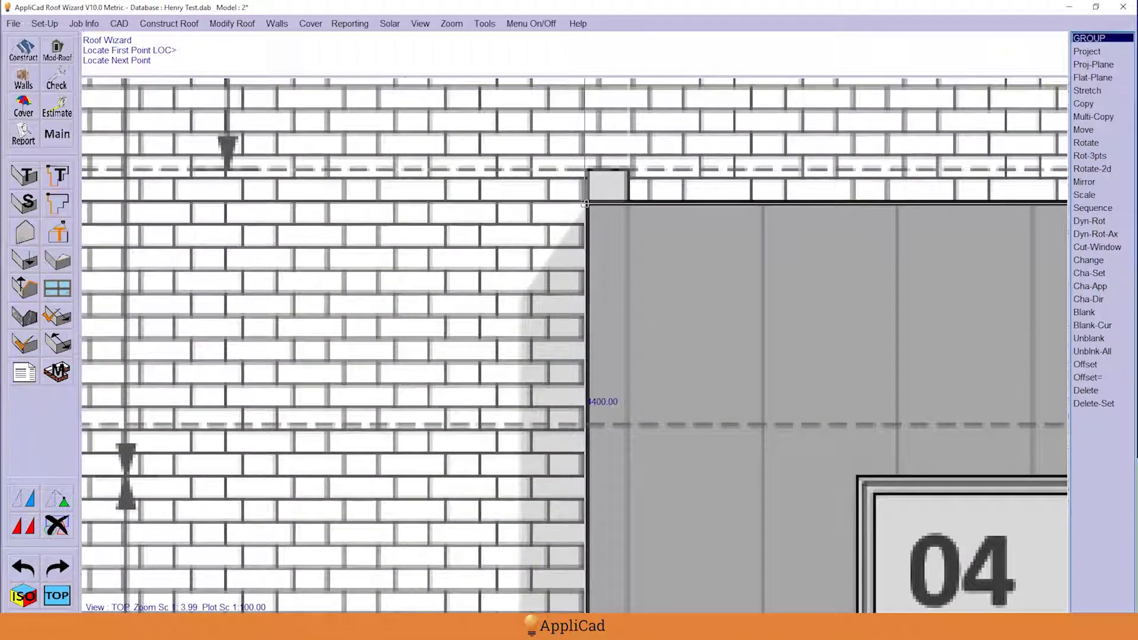
# - Trace box 04's top-left and top-right corners, its right edge, and window 04's top-left corner
pyautogui.click(584, 202)
pyautogui.scroll(-3, 354, 173)
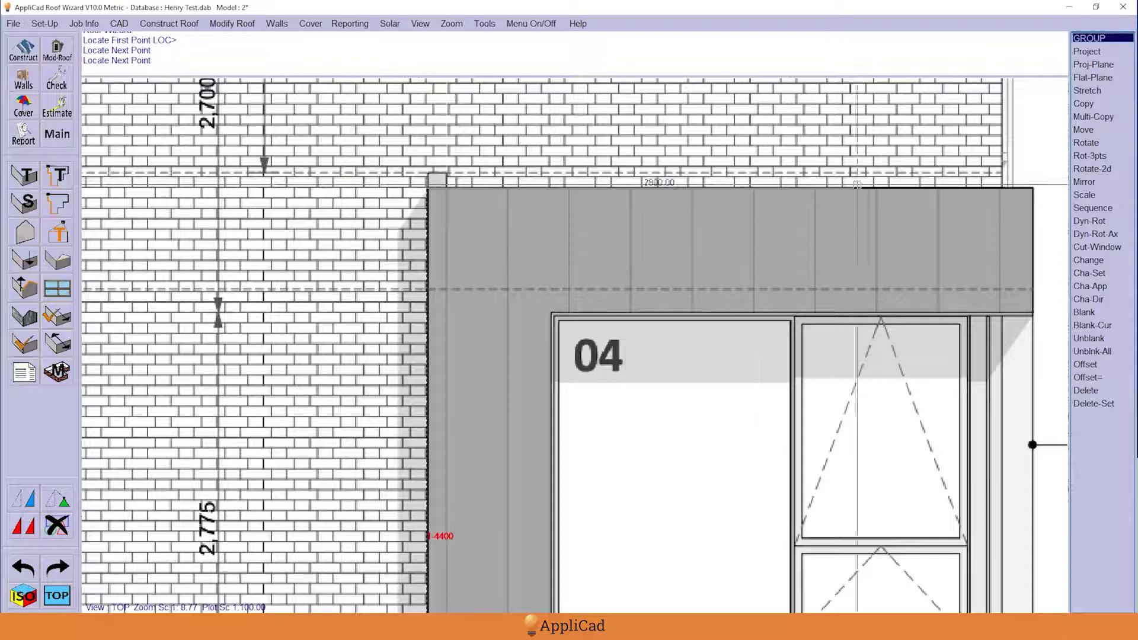
pyautogui.scroll(3, 1036, 191)
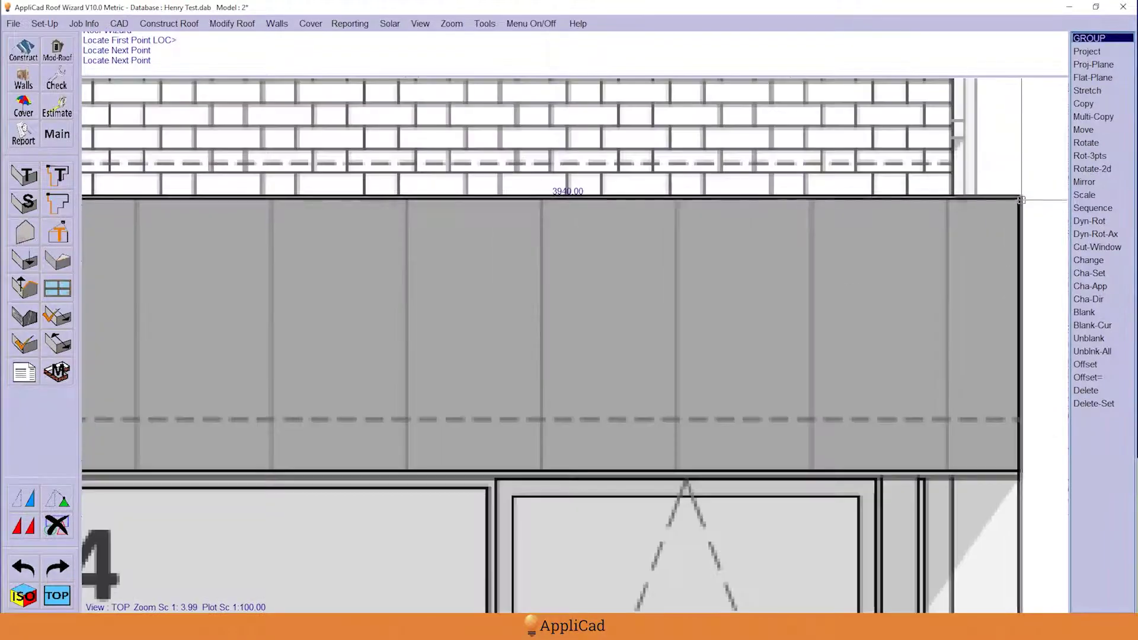
pyautogui.click(1020, 198)
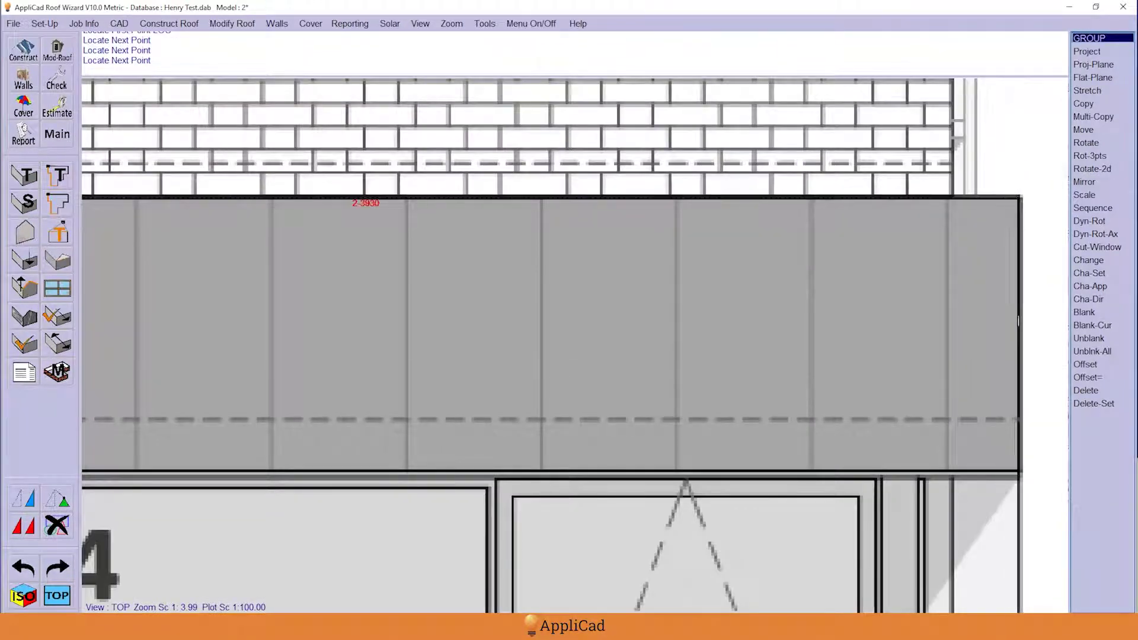
pyautogui.click(1019, 471)
pyautogui.scroll(-4, 1022, 341)
pyautogui.scroll(5, 682, 384)
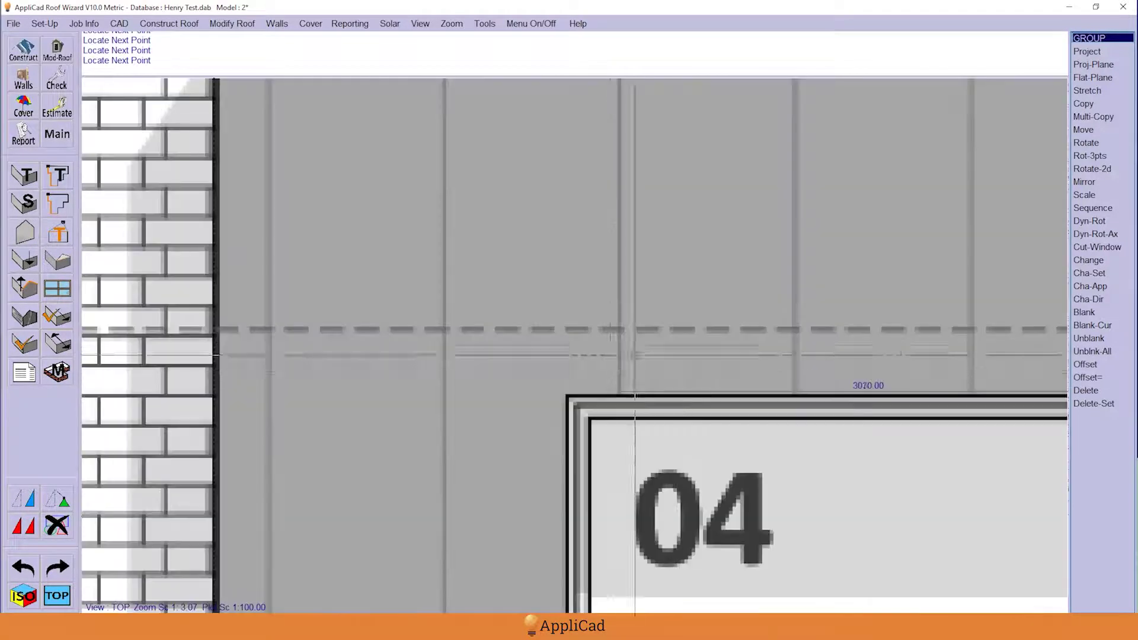
pyautogui.click(568, 396)
pyautogui.scroll(-5, 567, 396)
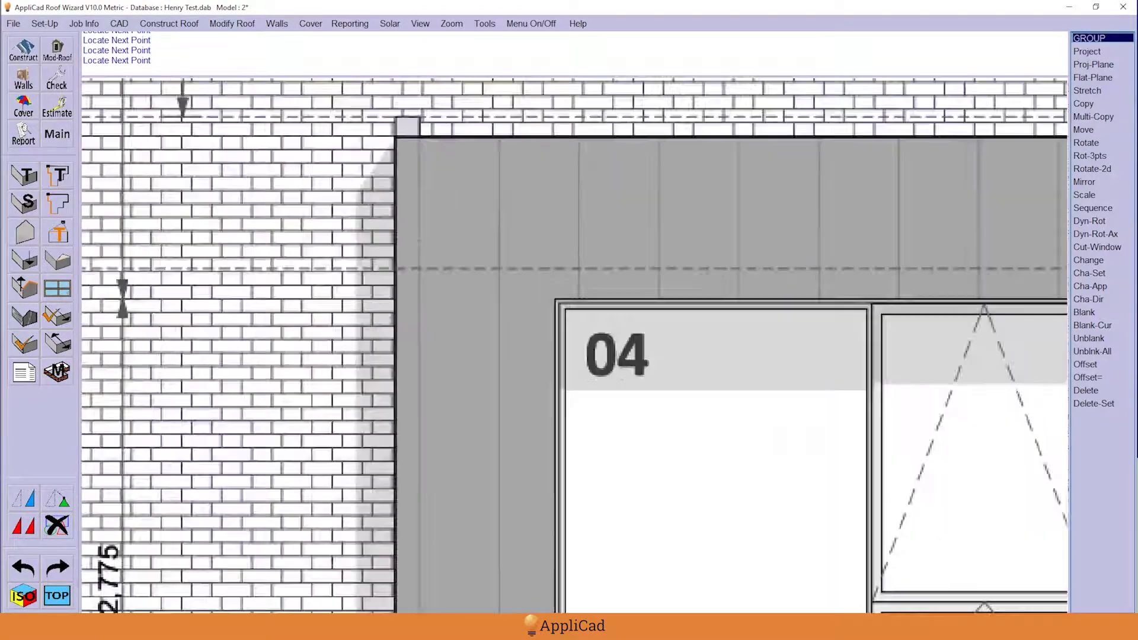
pyautogui.scroll(-4, 539, 575)
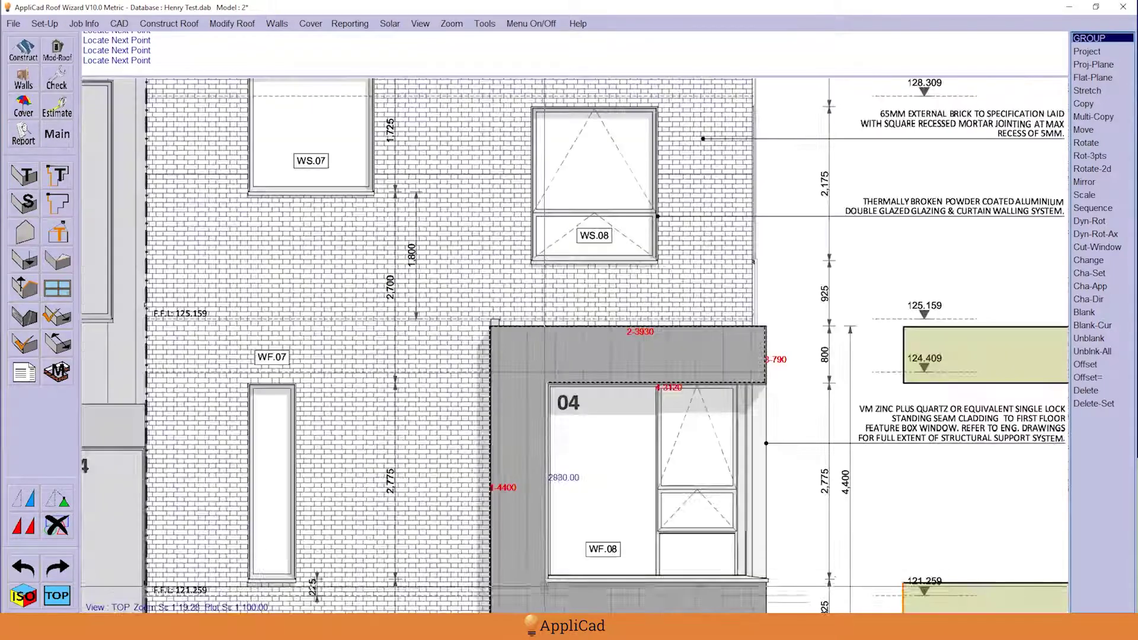
pyautogui.scroll(6, 541, 577)
# - Add window 04's bottom-left corner and the sill's right corner, then finish digitizing
pyautogui.click(543, 578)
pyautogui.scroll(-4, 544, 578)
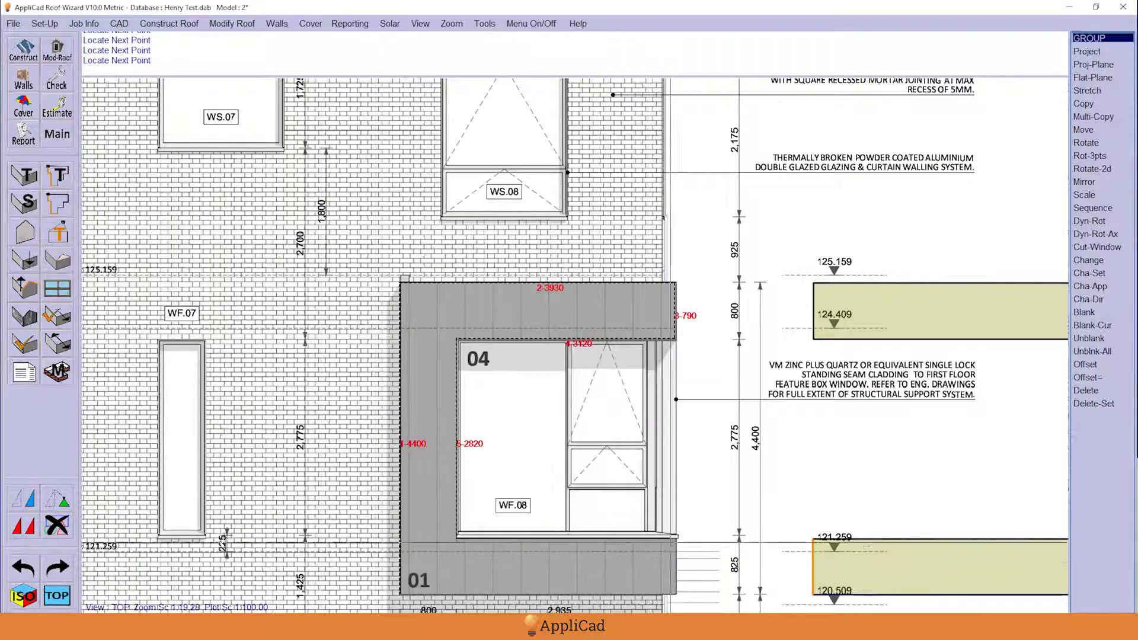
pyautogui.scroll(5, 676, 537)
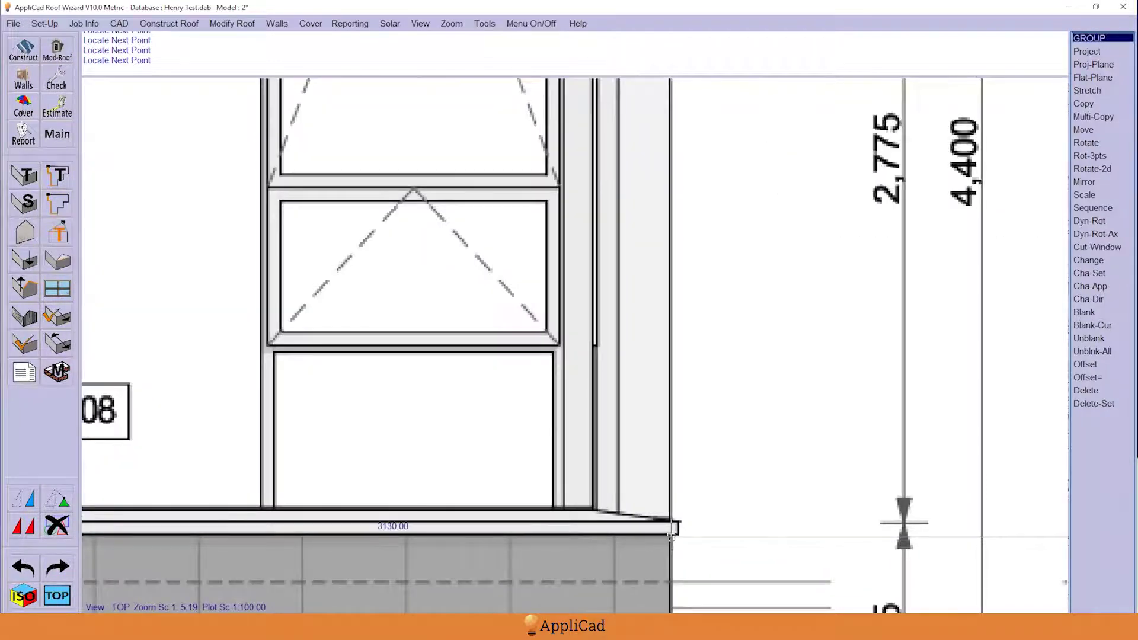
pyautogui.middleClick(675, 537)
pyautogui.scroll(-1, 727, 364)
pyautogui.scroll(-2, 727, 365)
pyautogui.rightClick(655, 386)
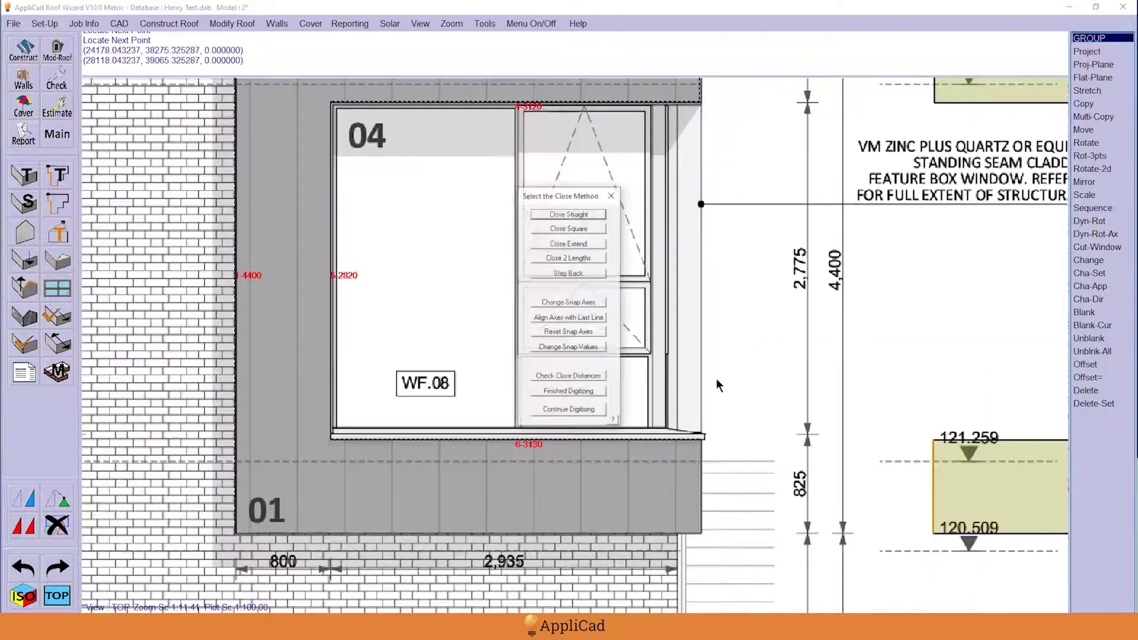
# - Close the outline as a square to create the green wall, then exit the Walls command
pyautogui.click(569, 229)
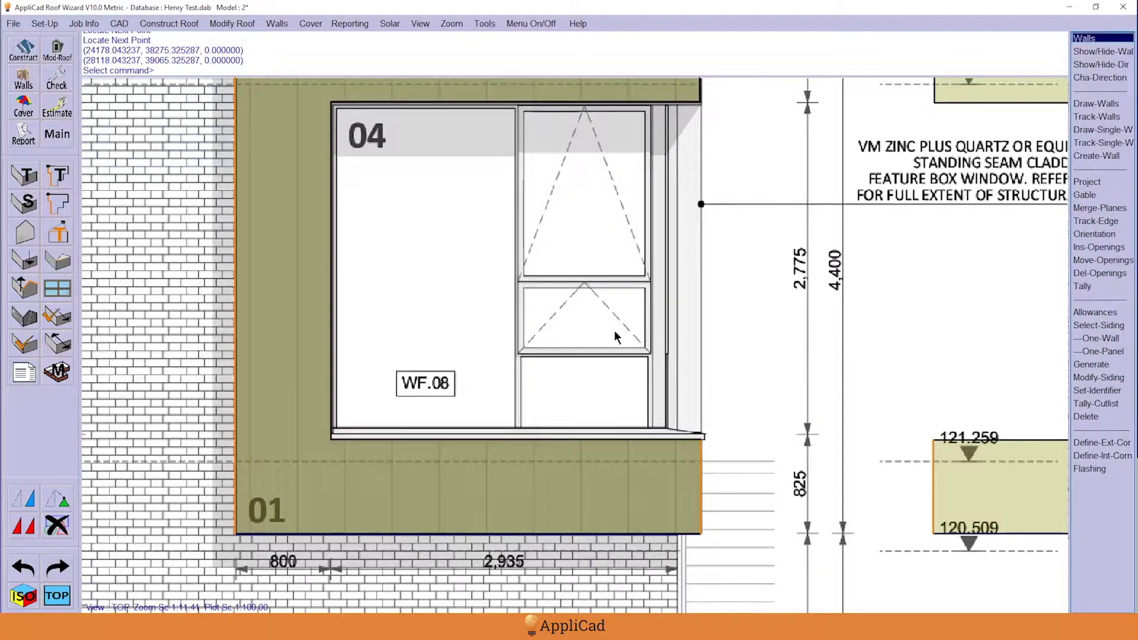
pyautogui.scroll(-3, 248, 377)
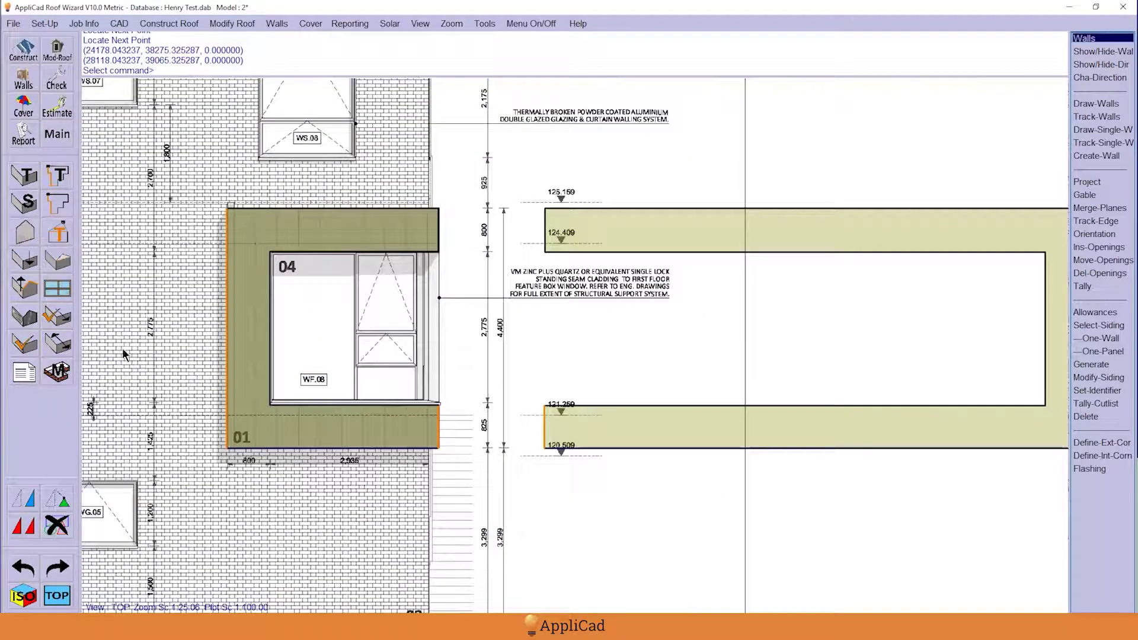
pyautogui.press('Escape')
pyautogui.press('Escape')
pyautogui.press('Escape')
# - Zoom out over the sheet and back in on the green-clad box
pyautogui.scroll(-3, 415, 306)
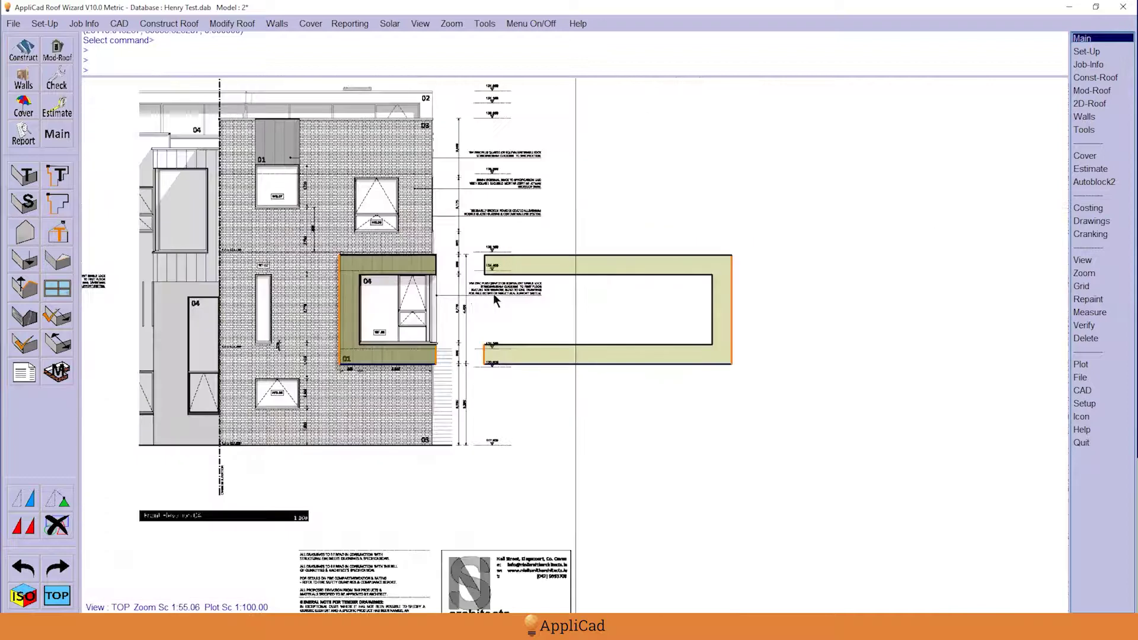
pyautogui.scroll(-2, 504, 305)
pyautogui.scroll(-3, 682, 323)
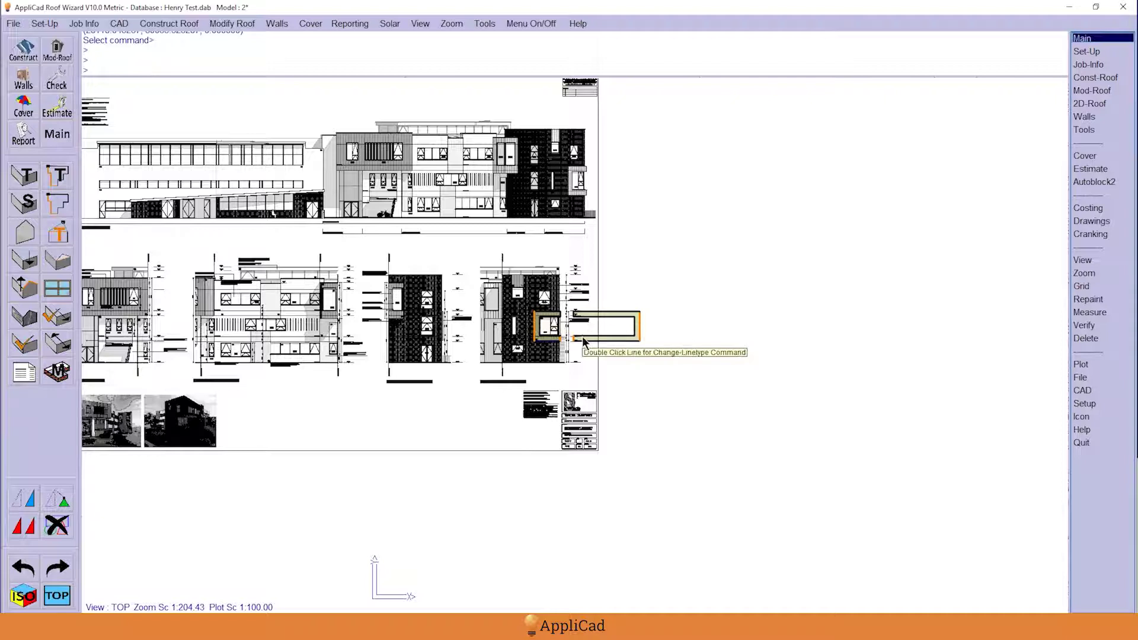
pyautogui.scroll(3, 571, 330)
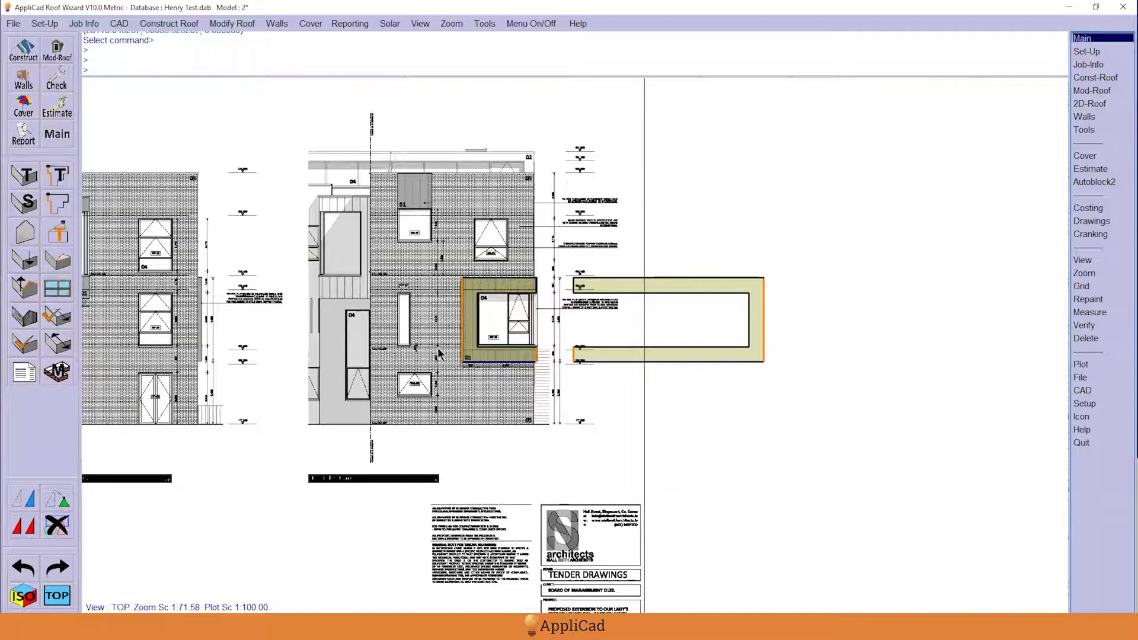
pyautogui.scroll(1, 805, 305)
pyautogui.scroll(1, 803, 307)
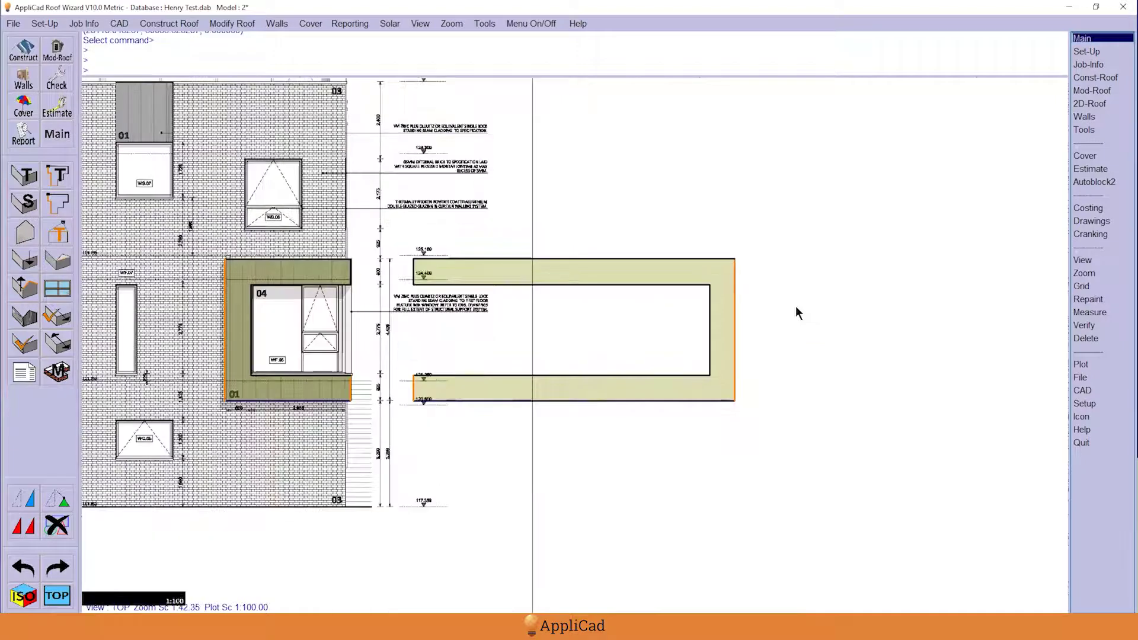
# - Set the wall cladding to Safintra Saflock 410 AZ150 Colorplus 0.50 siding in Manor Red
pyautogui.click(65, 377)
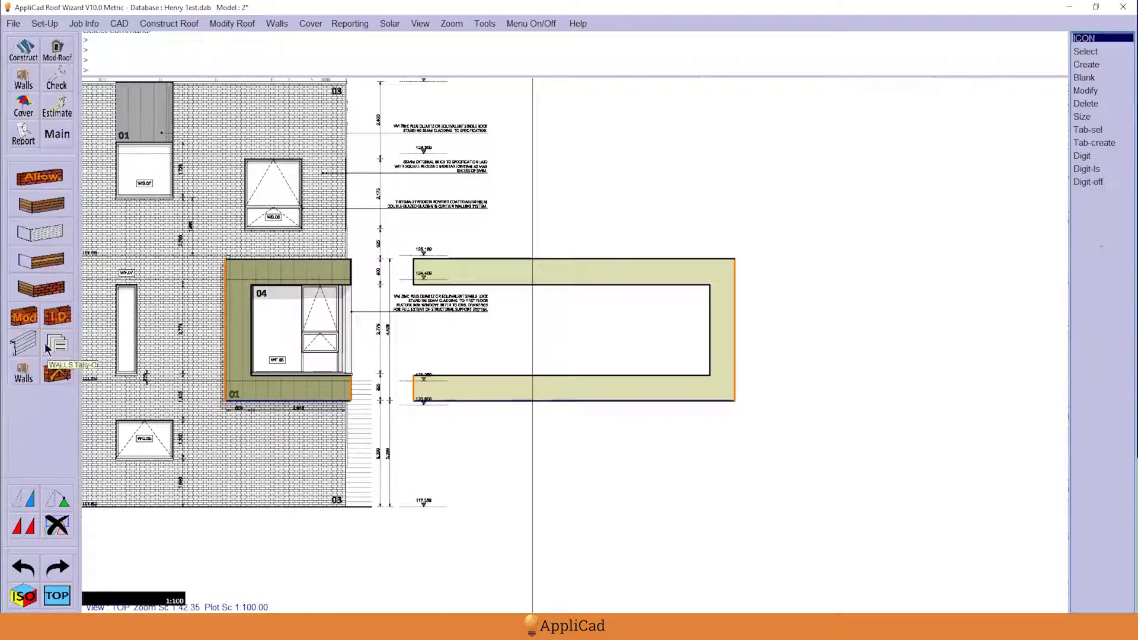
pyautogui.click(42, 205)
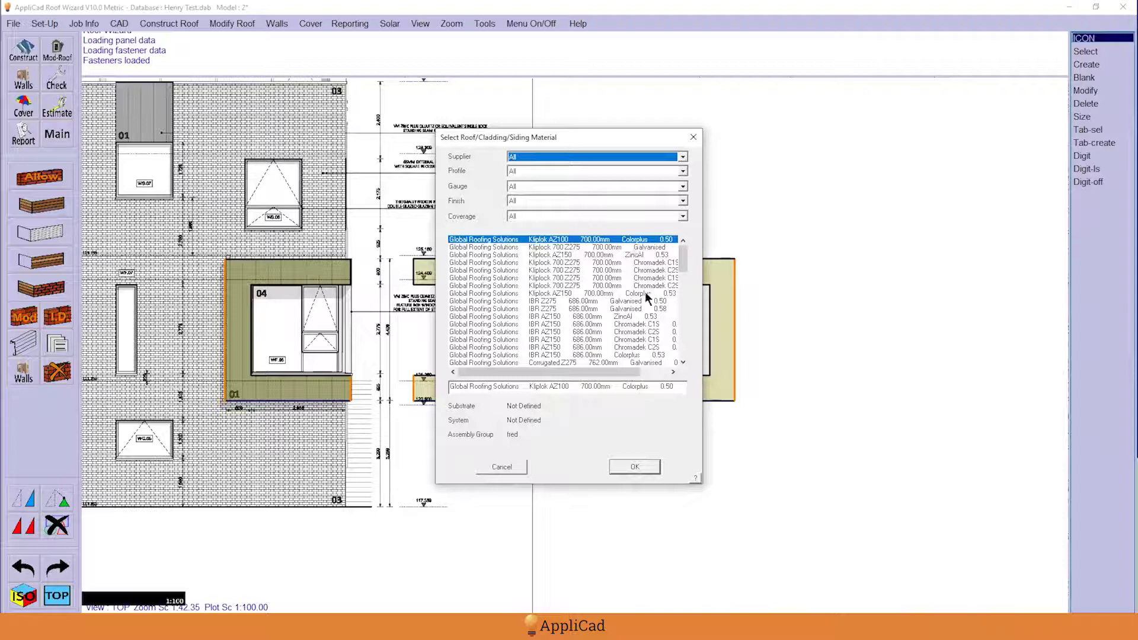
pyautogui.moveTo(684, 265); pyautogui.dragTo(685, 355)
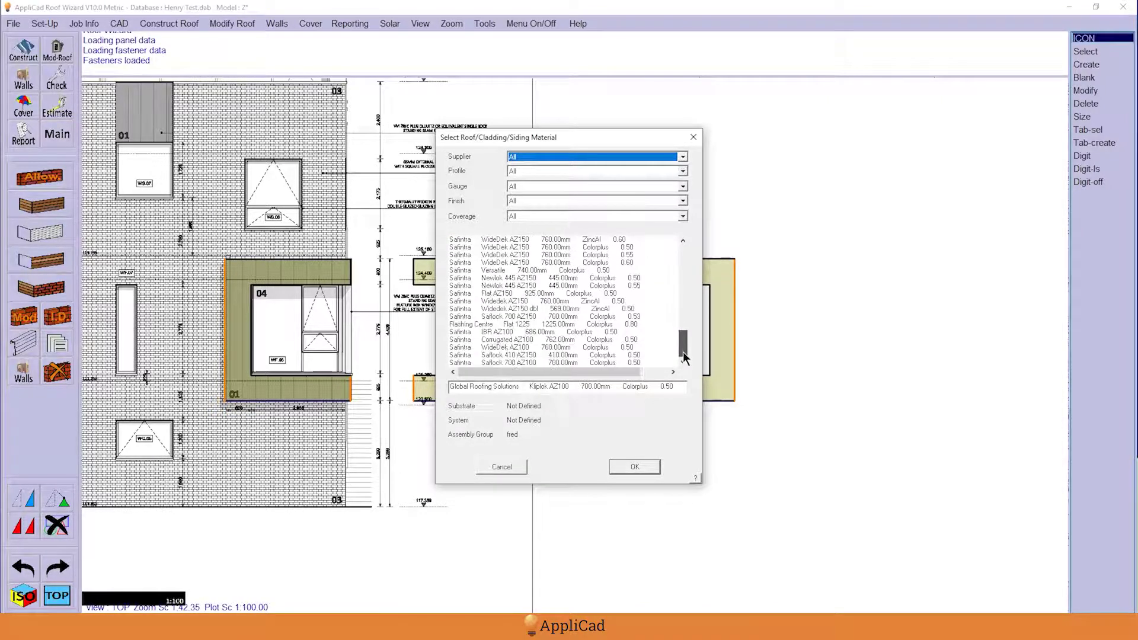
pyautogui.click(558, 355)
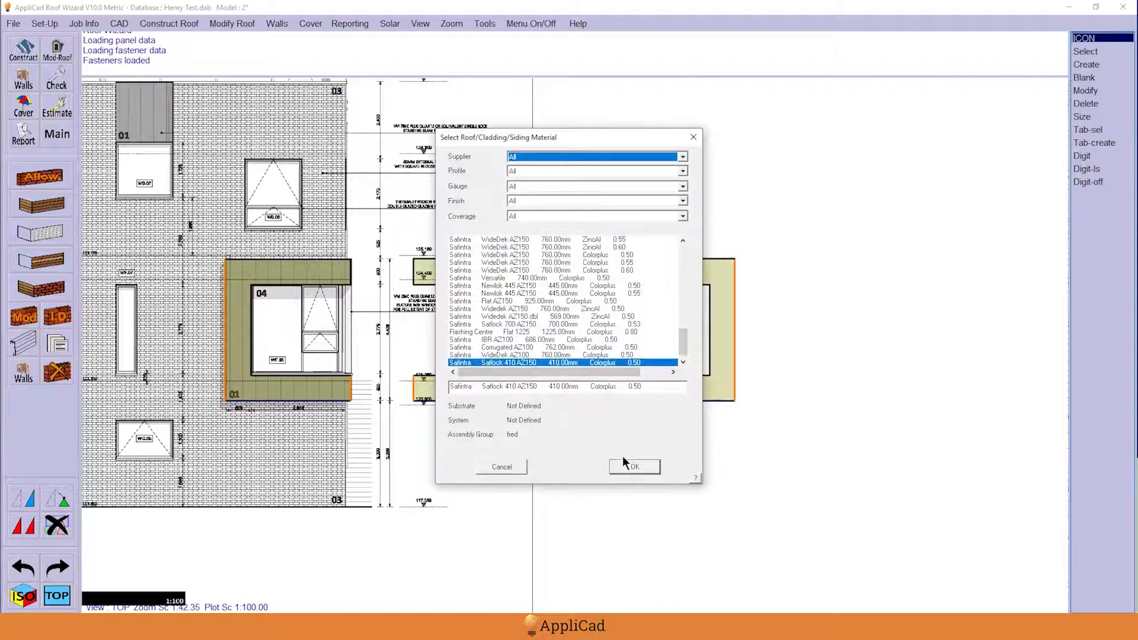
pyautogui.click(633, 467)
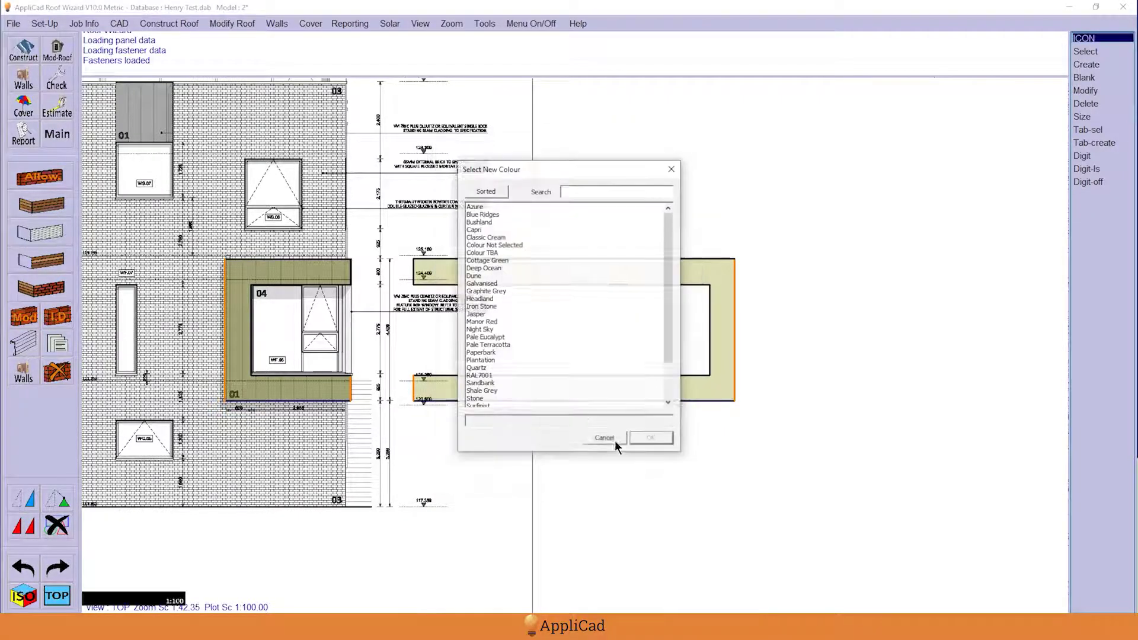
pyautogui.click(651, 439)
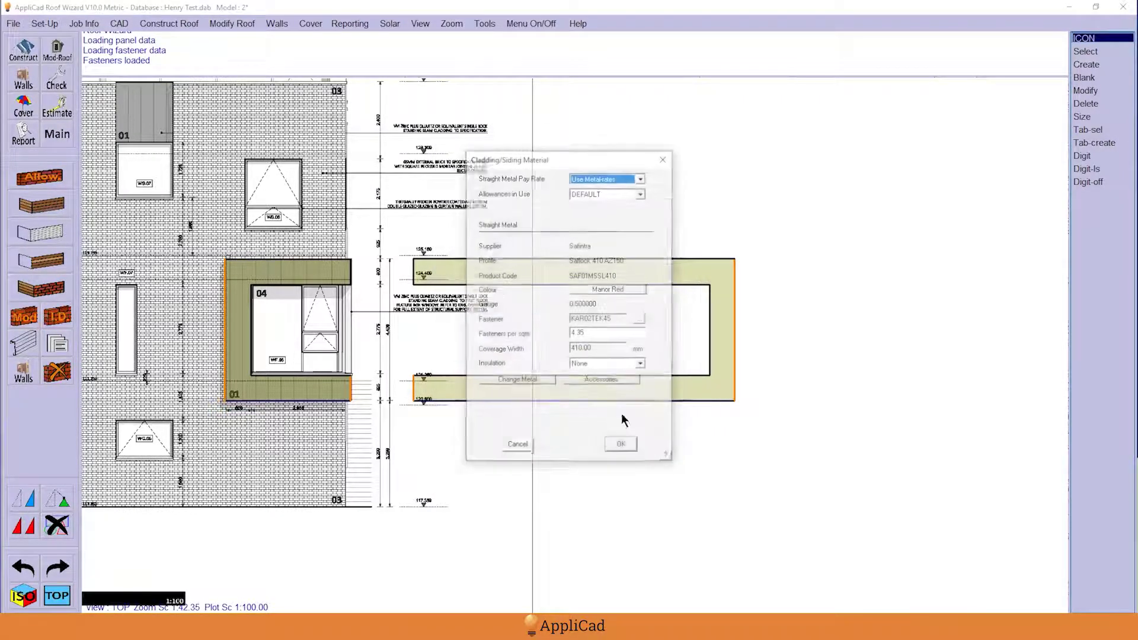
pyautogui.click(620, 442)
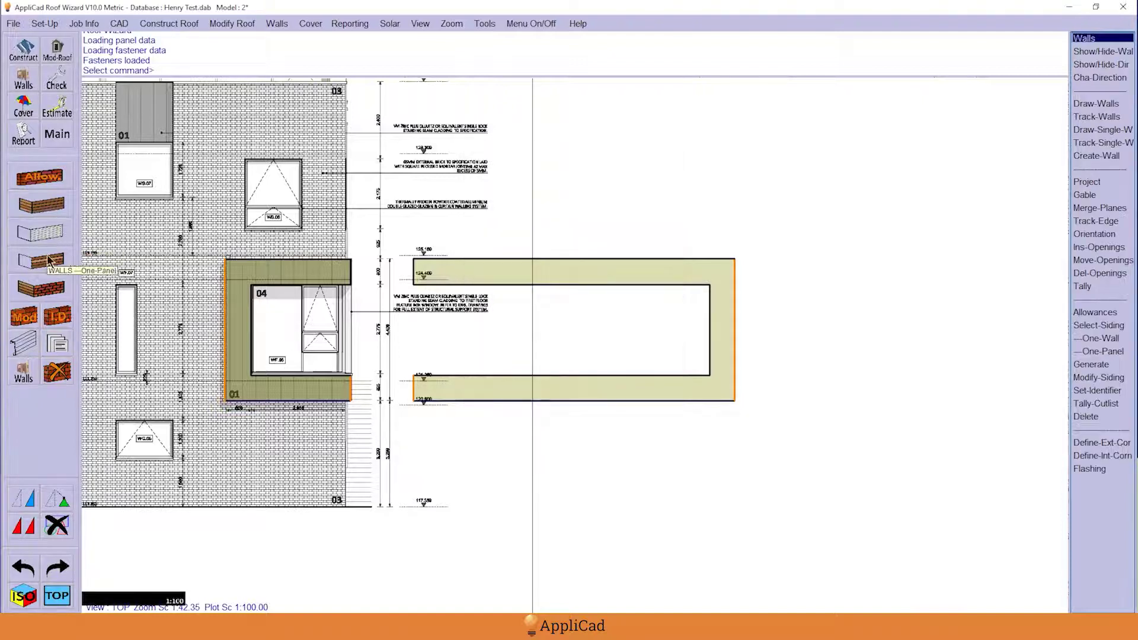
# - Generate the wall panels, review the 75.6 m (31.00 m²) cutting list, and save the model
pyautogui.click(49, 291)
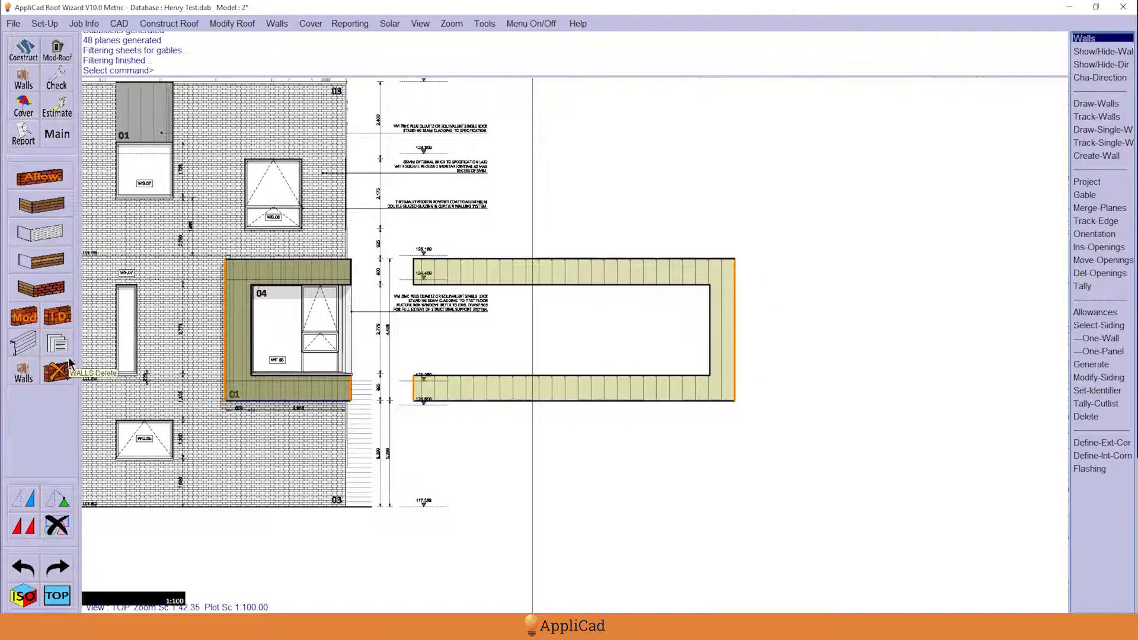
pyautogui.click(58, 345)
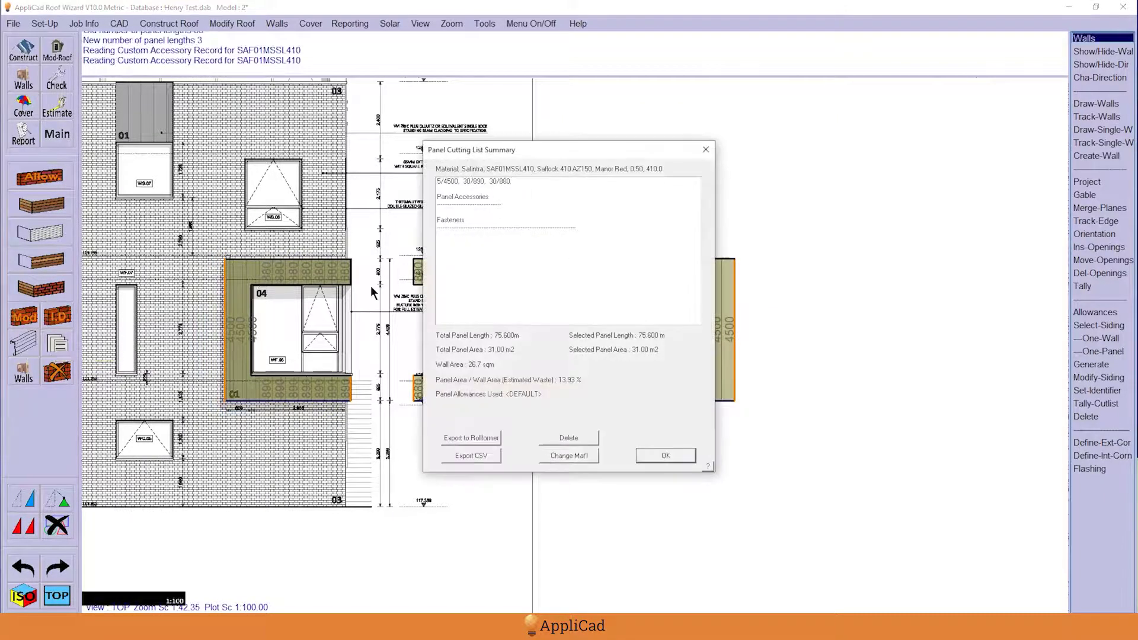
pyautogui.moveTo(554, 150); pyautogui.dragTo(882, 149)
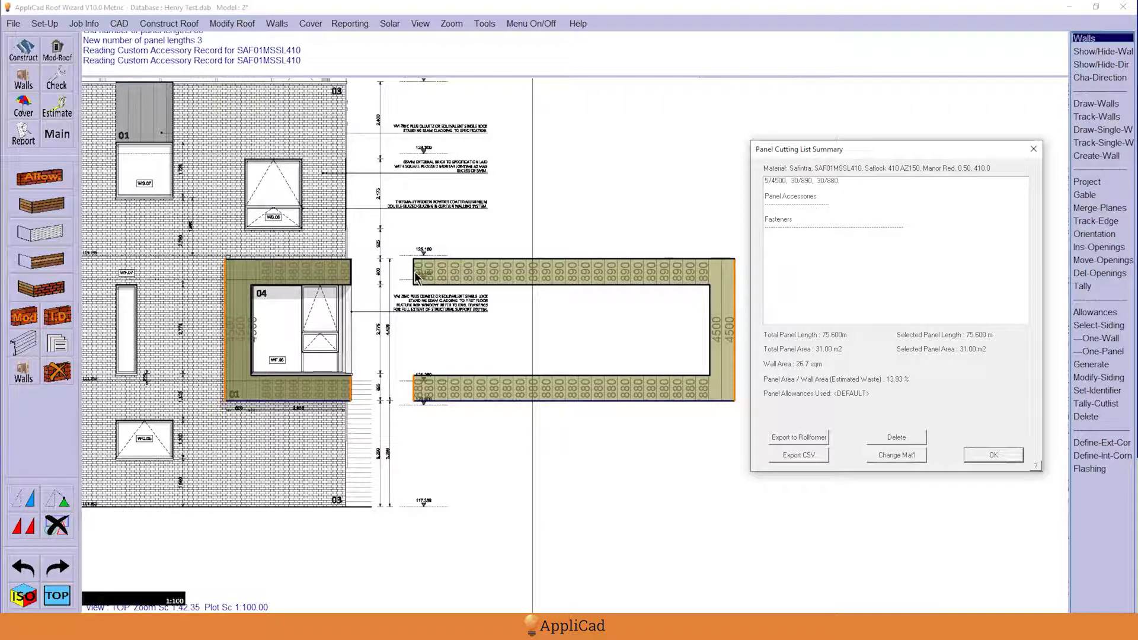
pyautogui.press('Return')
pyautogui.scroll(-3, 781, 211)
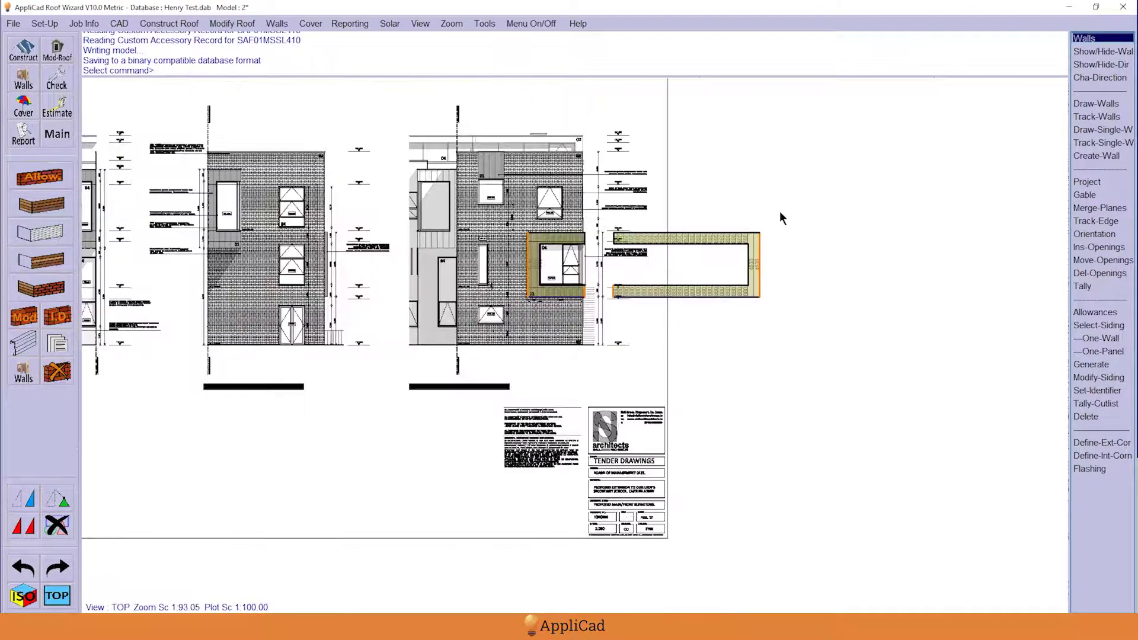
pyautogui.scroll(-2, 771, 267)
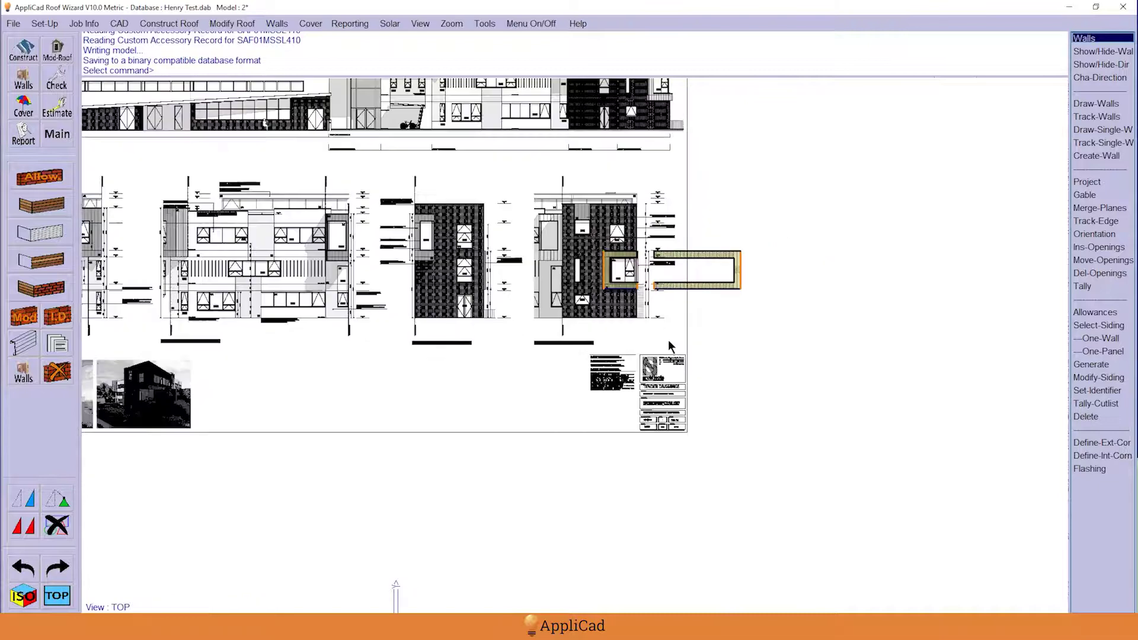
pyautogui.scroll(-1, 663, 319)
pyautogui.scroll(2, 642, 174)
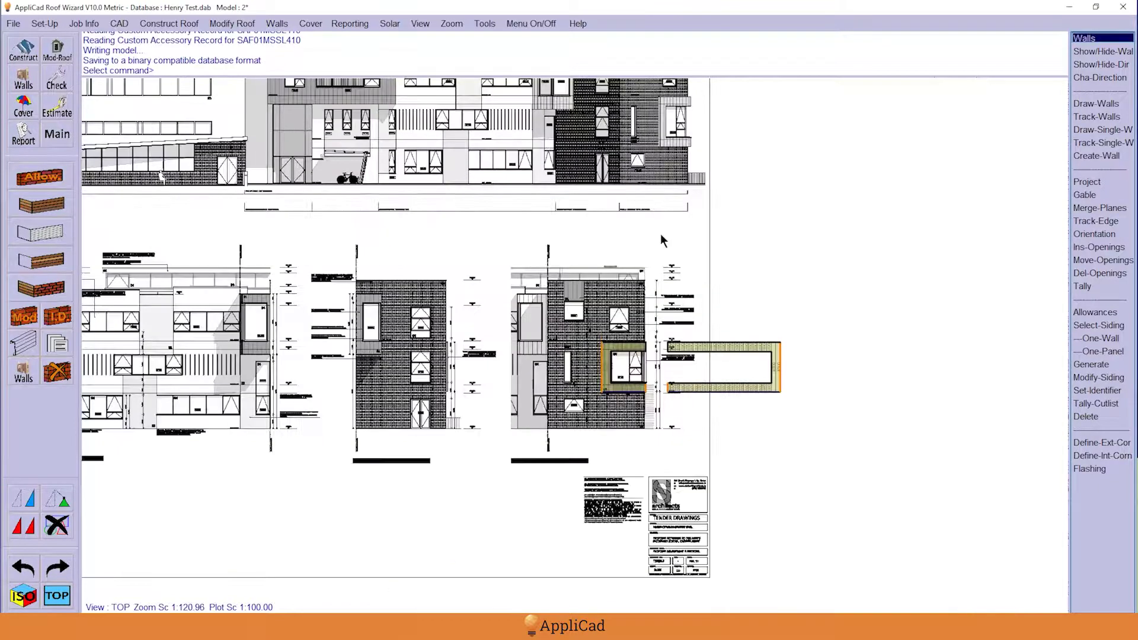
pyautogui.scroll(-1, 661, 234)
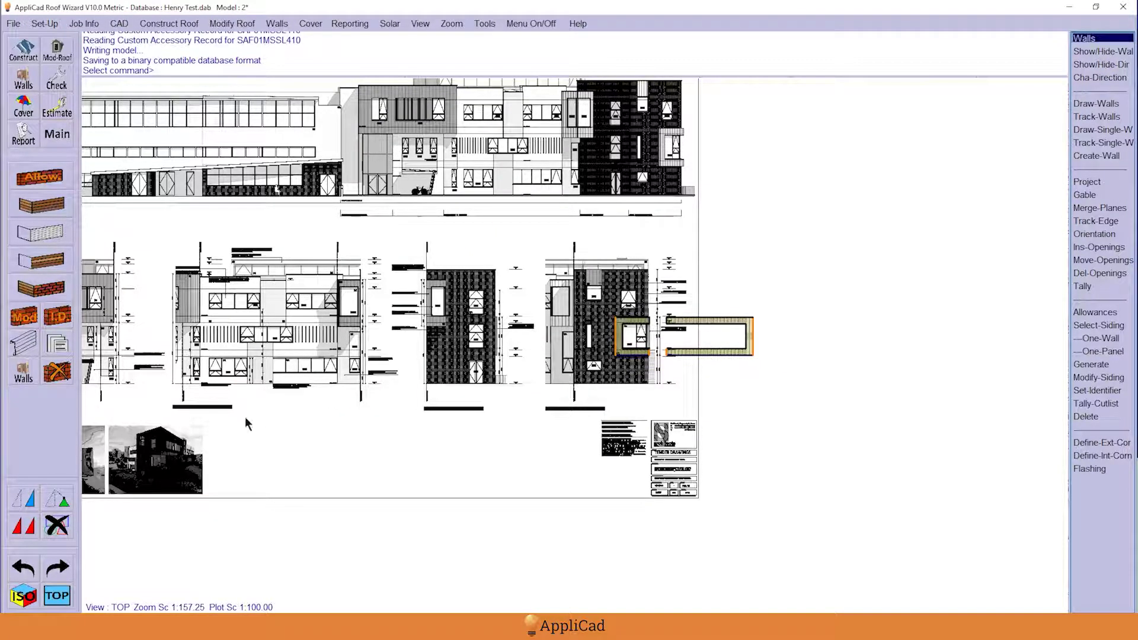
# - Window-select the 353 clad wall entities and move the group left onto the neighbouring elevation
pyautogui.click(39, 515)
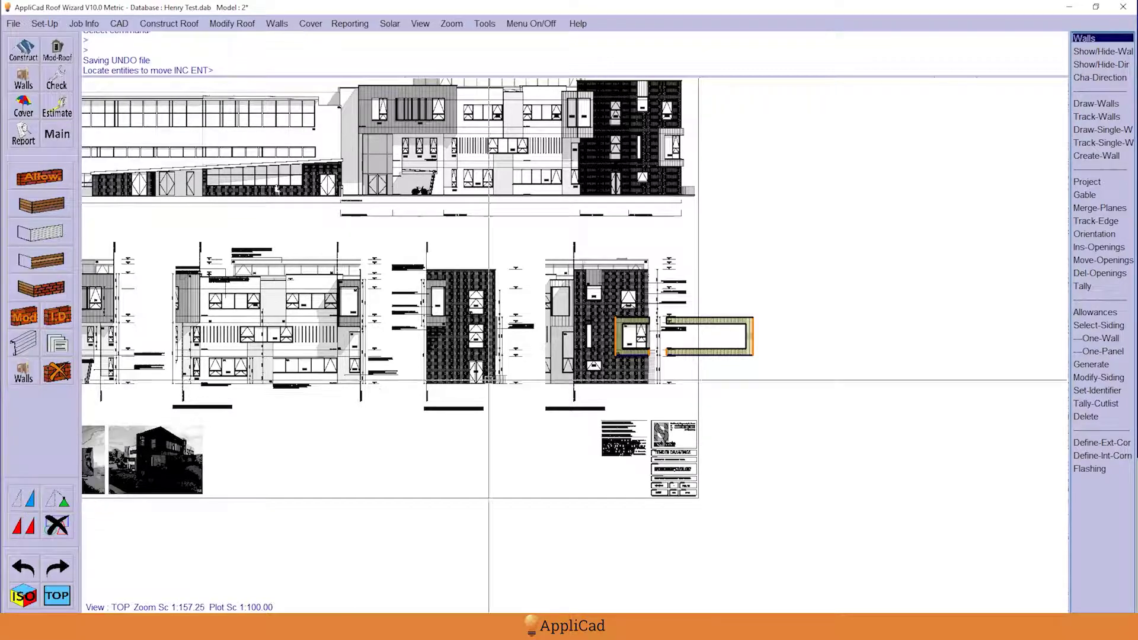
pyautogui.click(587, 286)
pyautogui.click(764, 368)
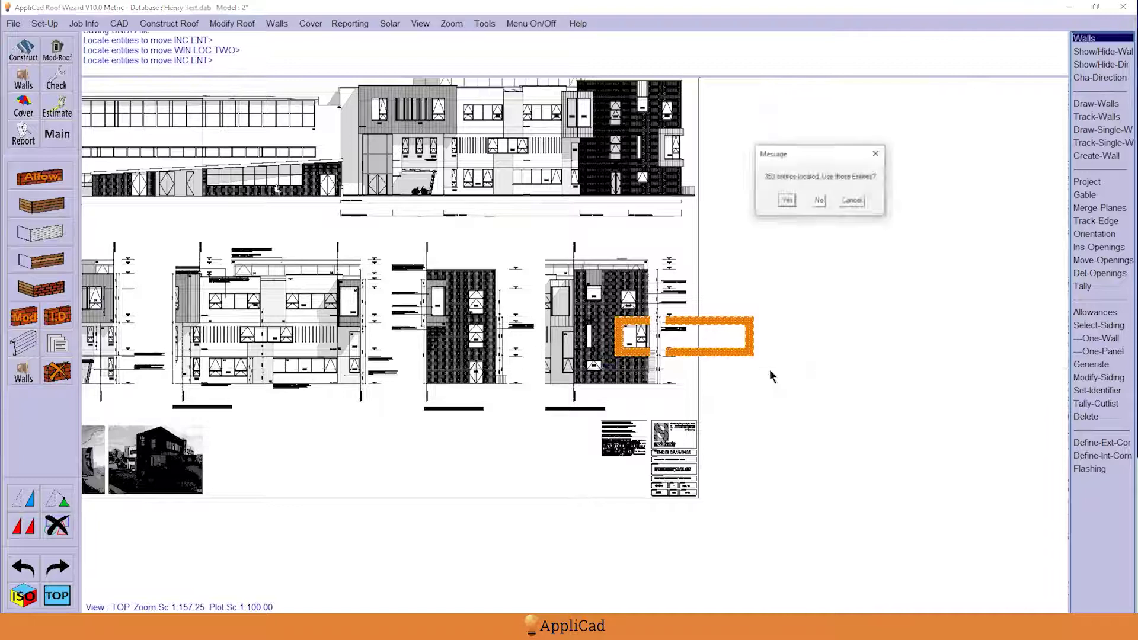
pyautogui.press('Return')
pyautogui.click(774, 383)
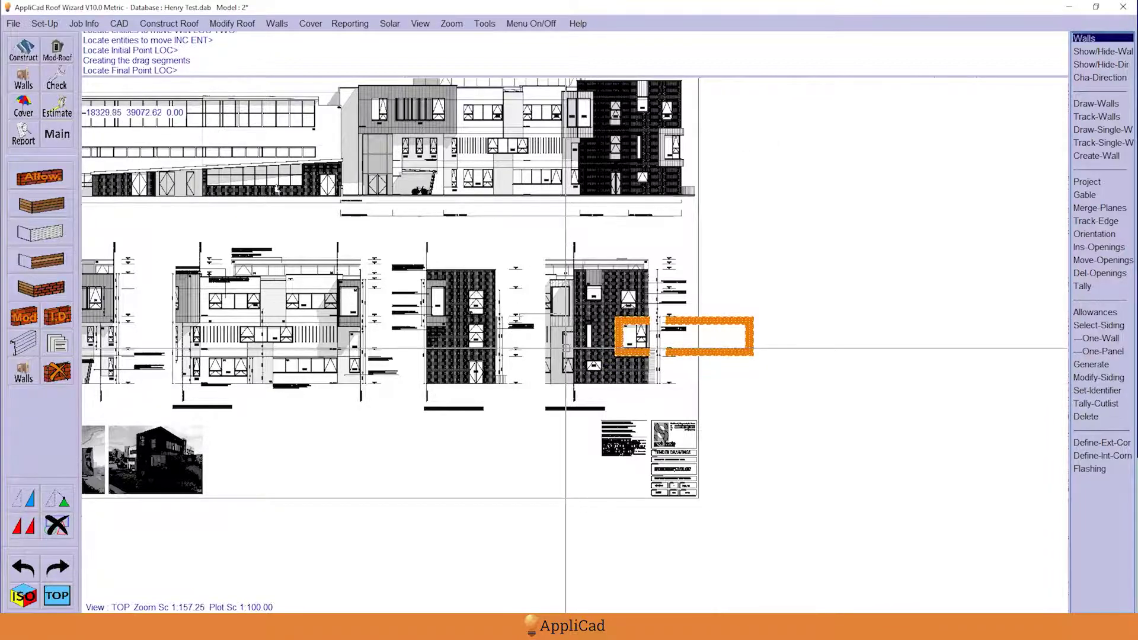
pyautogui.click(567, 349)
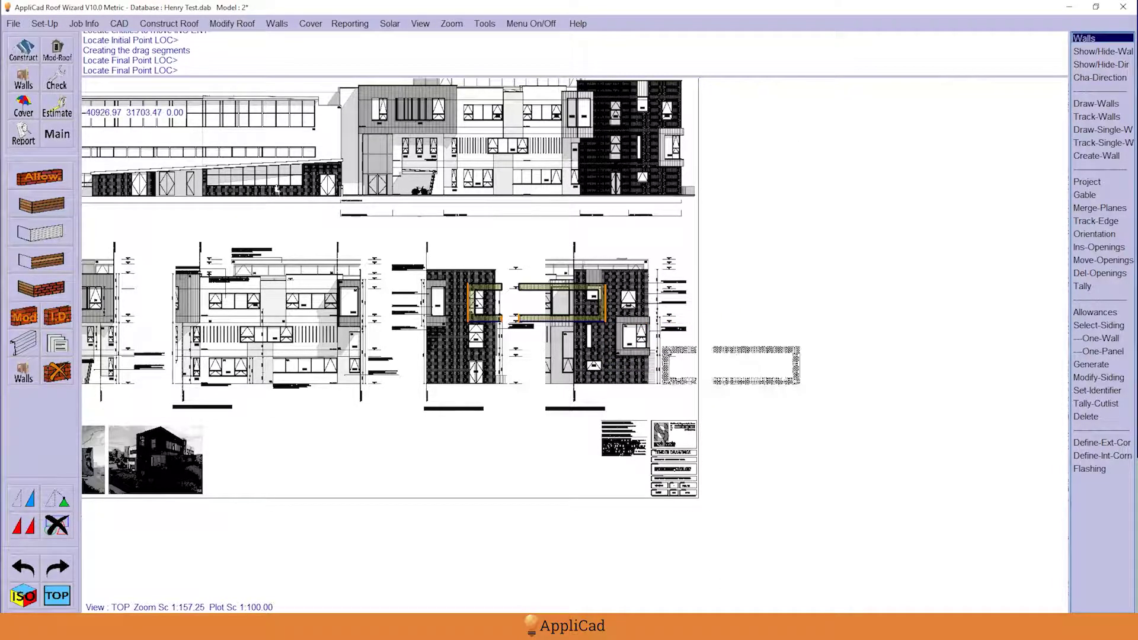
pyautogui.press('Escape')
pyautogui.press('Escape')
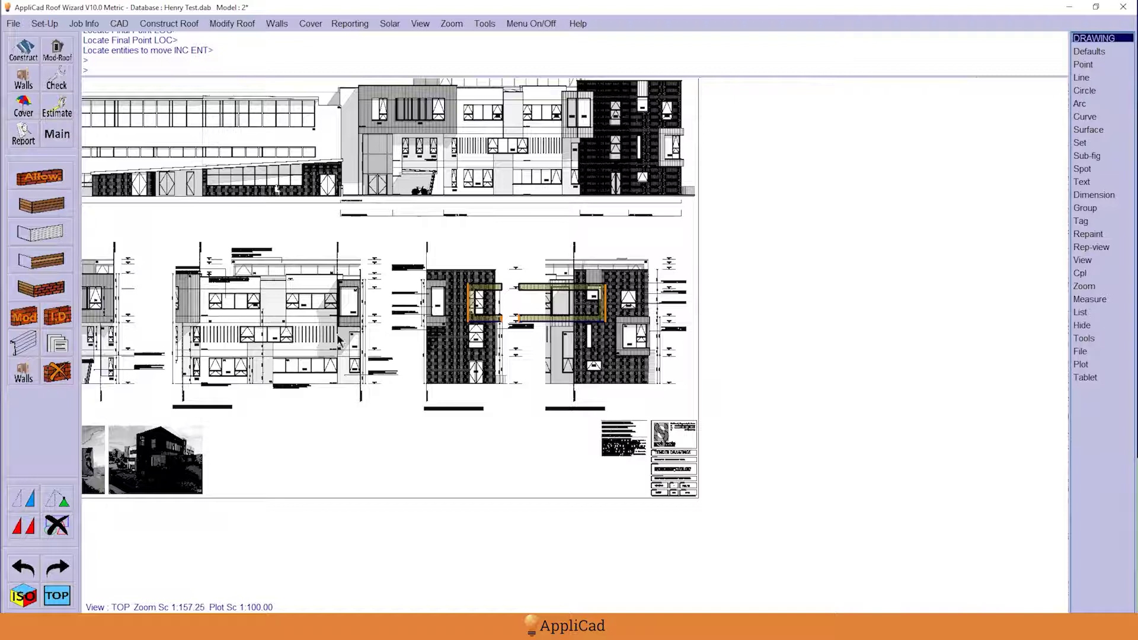
# - Undo the wall group move and zoom out over the sheet
pyautogui.click(23, 569)
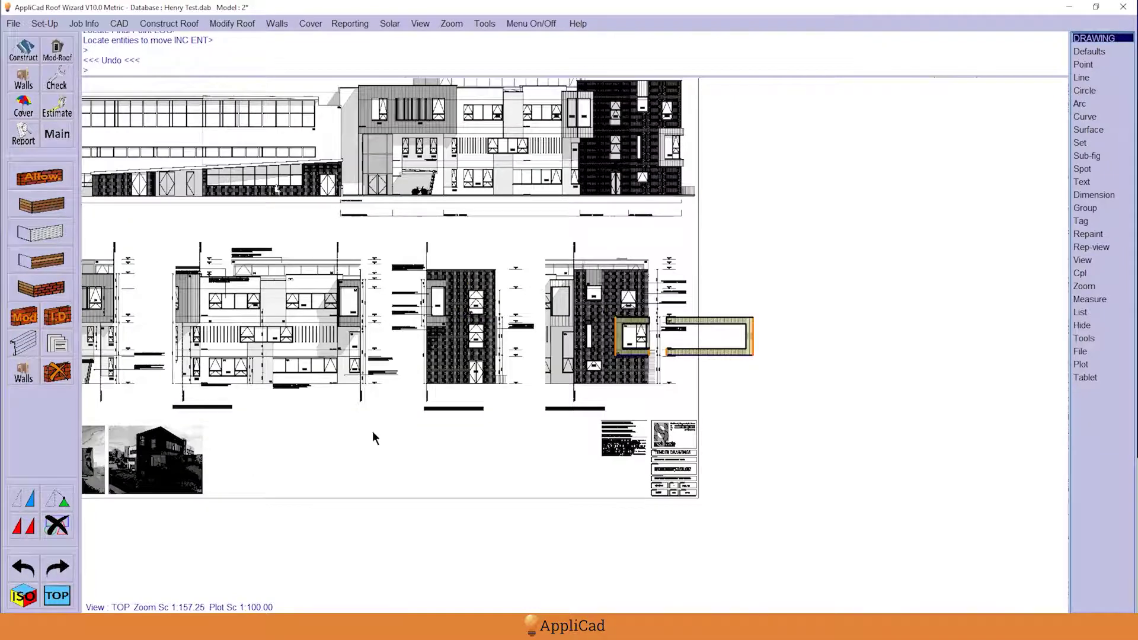
pyautogui.scroll(-1, 770, 380)
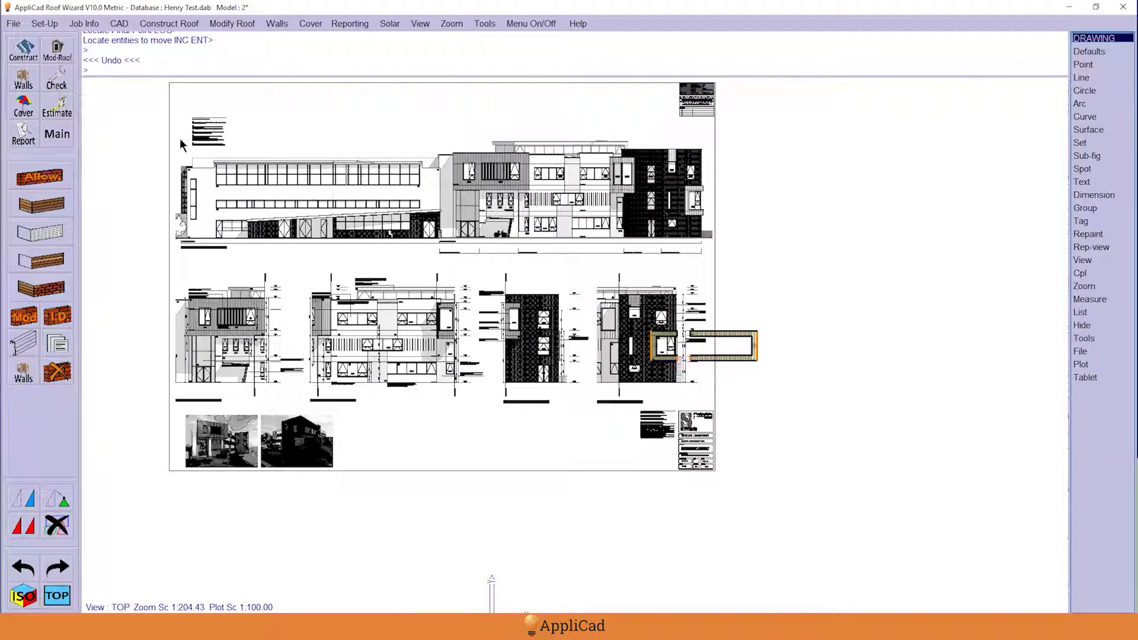